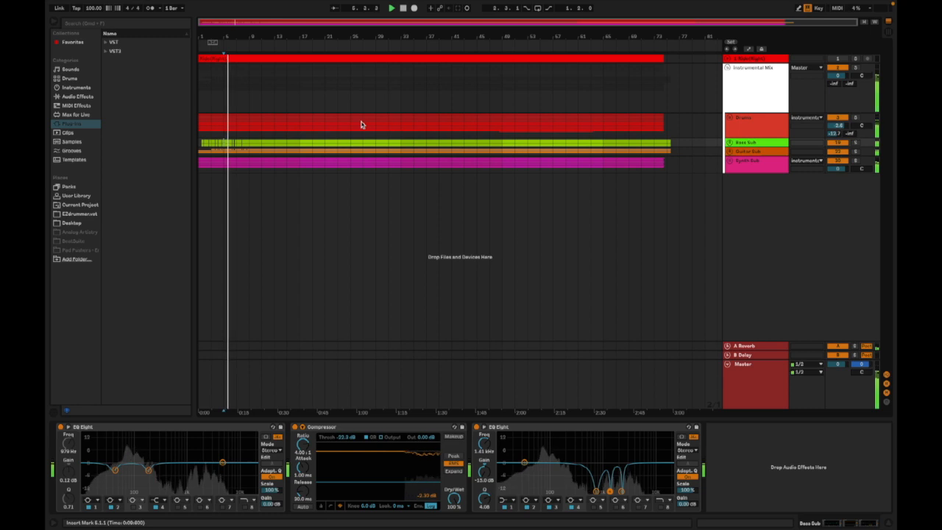
- Stop playback and unfold the Synth Sub, Guitar Sub and Bass Sub groups in the arrangement
{"action": "key", "text": "space"}
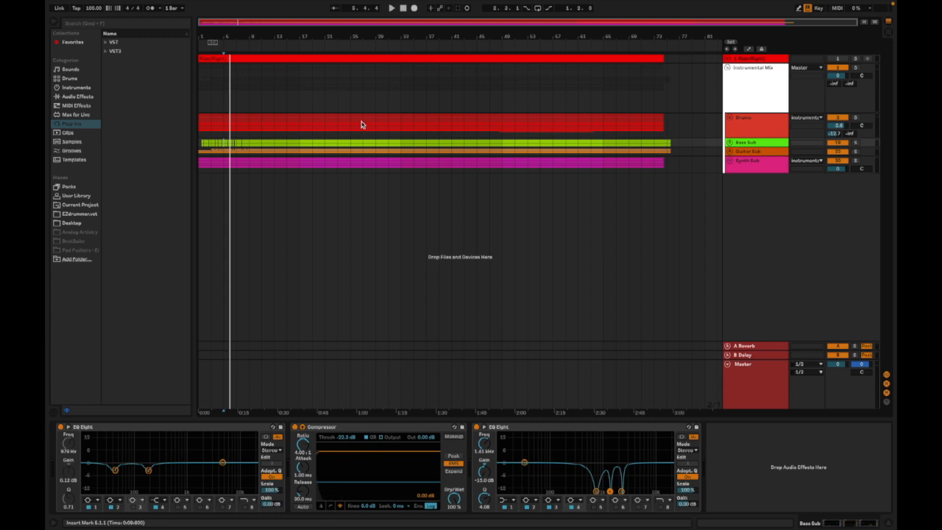
{"action": "left_click", "coordinate": [762, 173]}
{"action": "key", "text": "Up"}
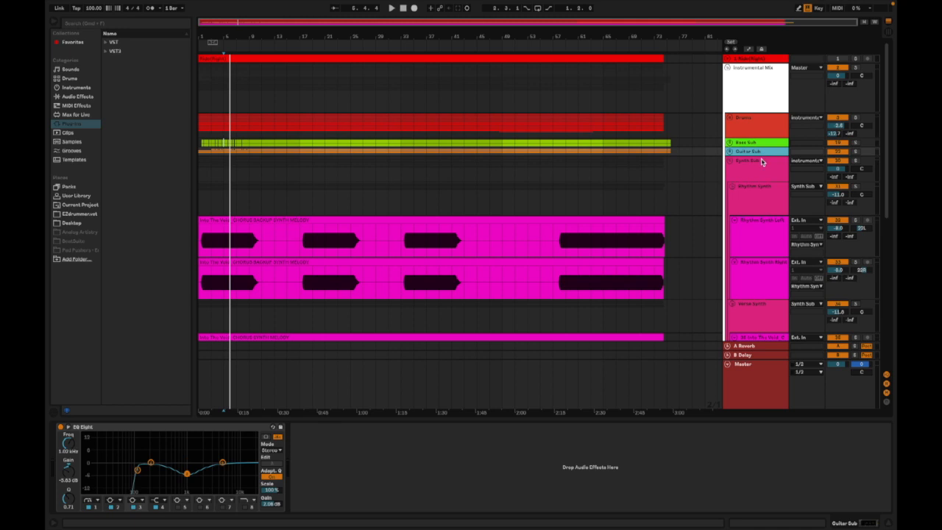
{"action": "left_click", "coordinate": [761, 154]}
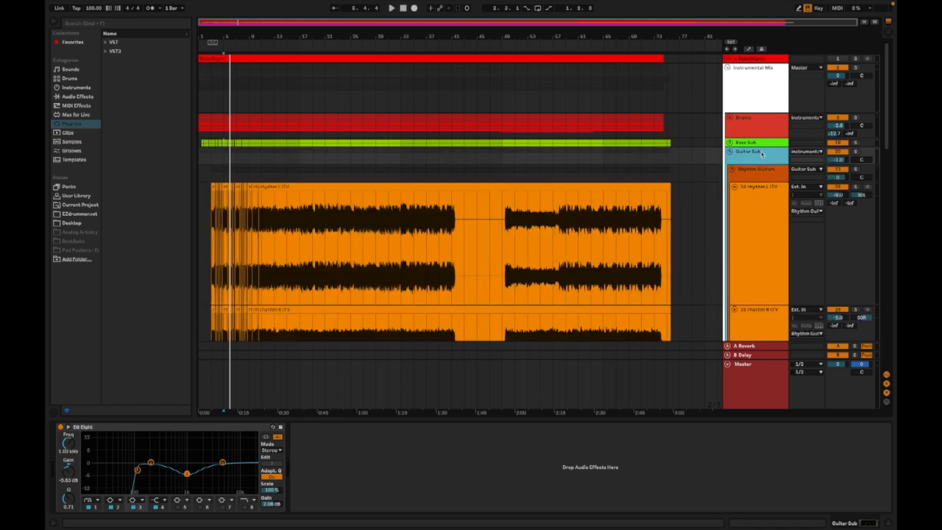
{"action": "left_click", "coordinate": [761, 144]}
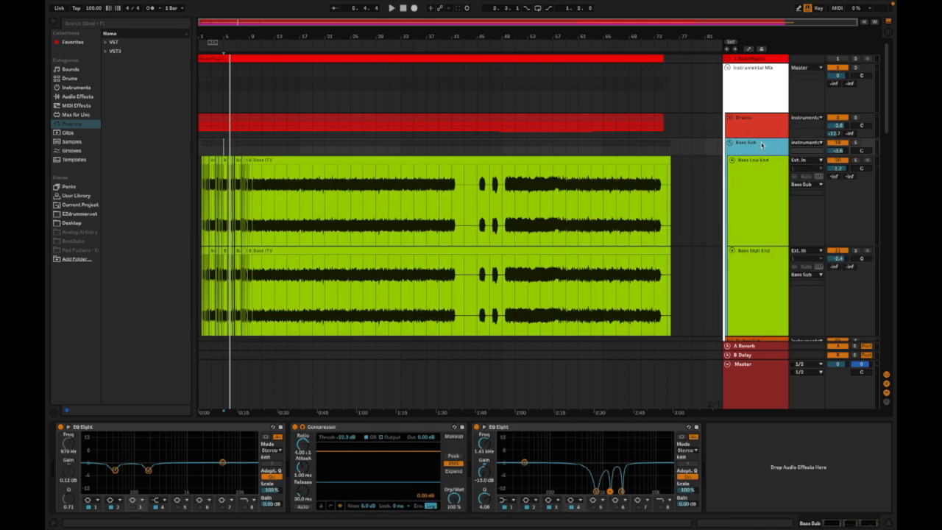
- Reduce the track height of Bass Low End and Bass High End together
{"action": "left_click", "coordinate": [760, 199]}
{"action": "left_click", "coordinate": [758, 270], "text": "shift"}
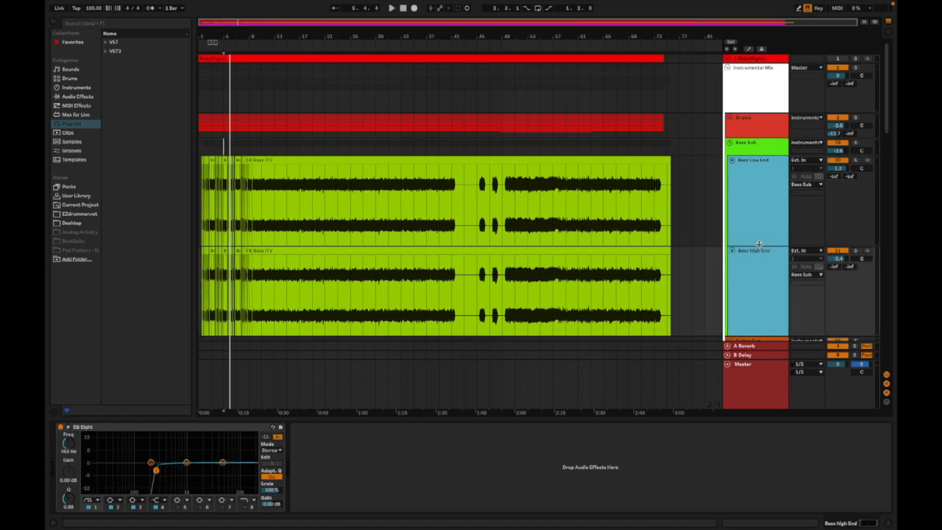
{"action": "scroll", "coordinate": [759, 244], "scroll_direction": "down", "scroll_amount": 5, "text": "alt"}
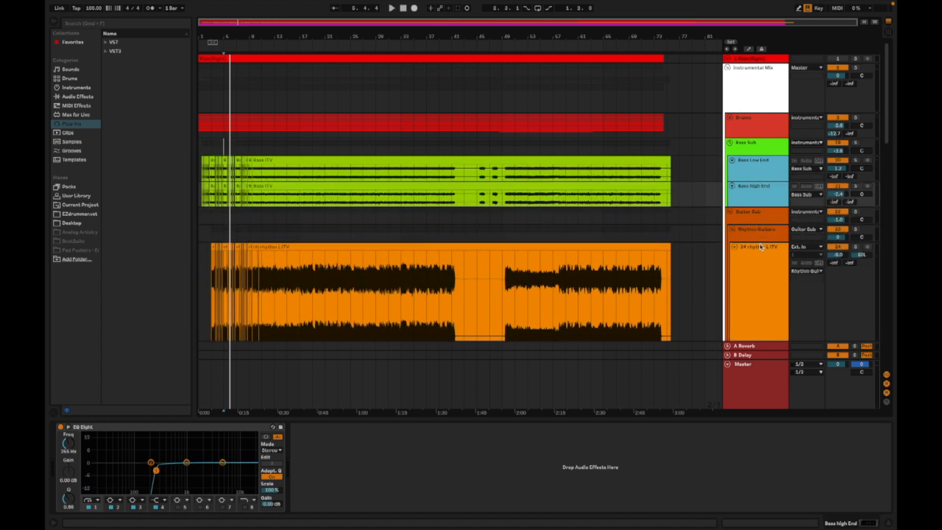
- Shrink the left and right rhythm guitar tracks inside Rhythm Guitars to a compact height
{"action": "scroll", "coordinate": [759, 247], "scroll_direction": "down", "scroll_amount": 5}
{"action": "left_click", "coordinate": [754, 176]}
{"action": "left_click", "coordinate": [758, 212], "text": "shift"}
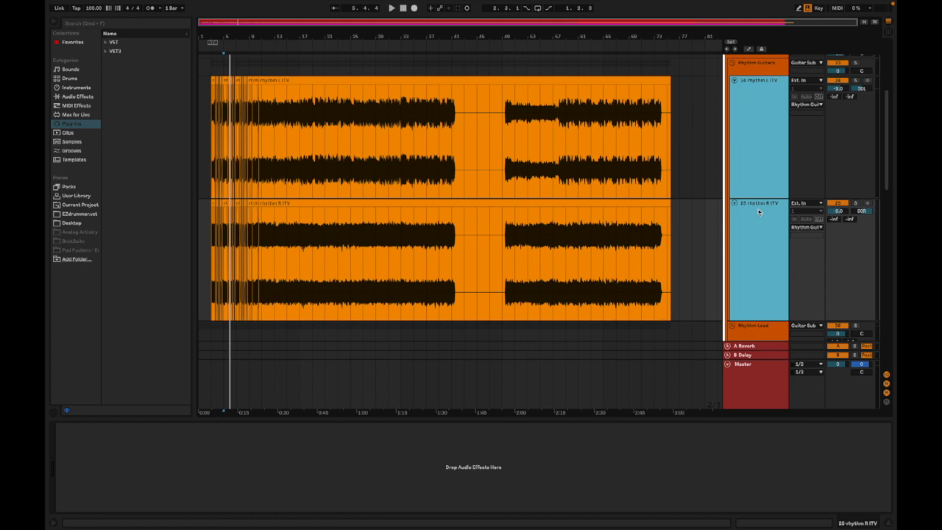
{"action": "scroll", "coordinate": [754, 203], "scroll_direction": "down", "scroll_amount": 8, "text": "alt"}
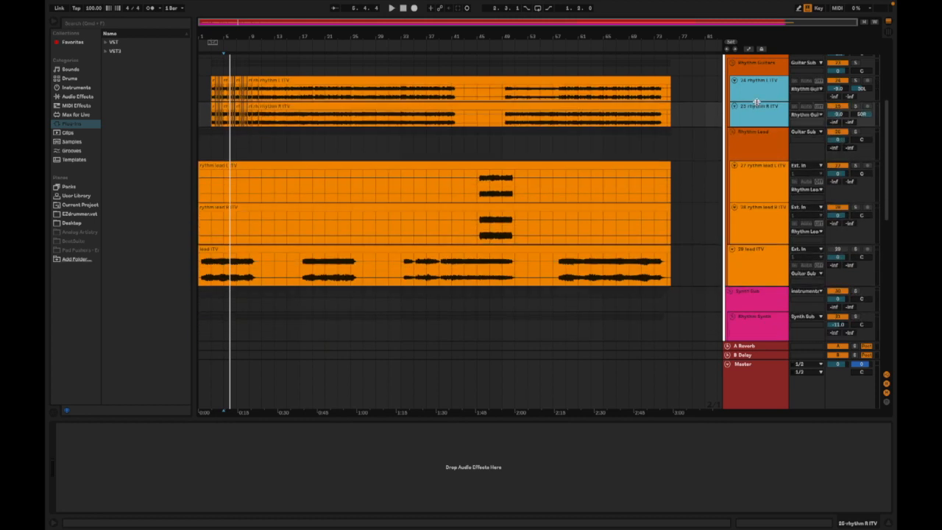
- Reduce the height of the two Rhythm Lead guitar tracks and the lead ITV track
{"action": "left_click", "coordinate": [762, 180]}
{"action": "left_click", "coordinate": [759, 230], "text": "shift"}
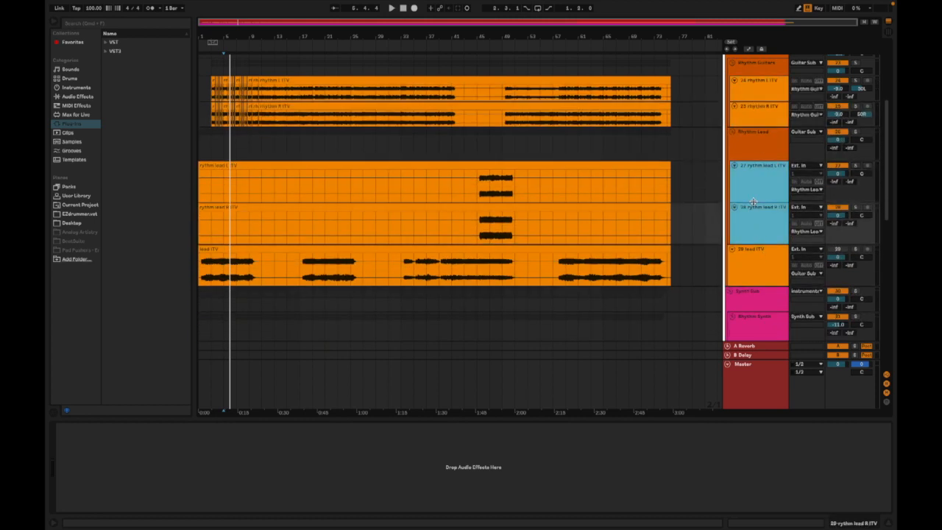
{"action": "scroll", "coordinate": [753, 201], "scroll_direction": "down", "scroll_amount": 6, "text": "alt"}
{"action": "left_click", "coordinate": [756, 215]}
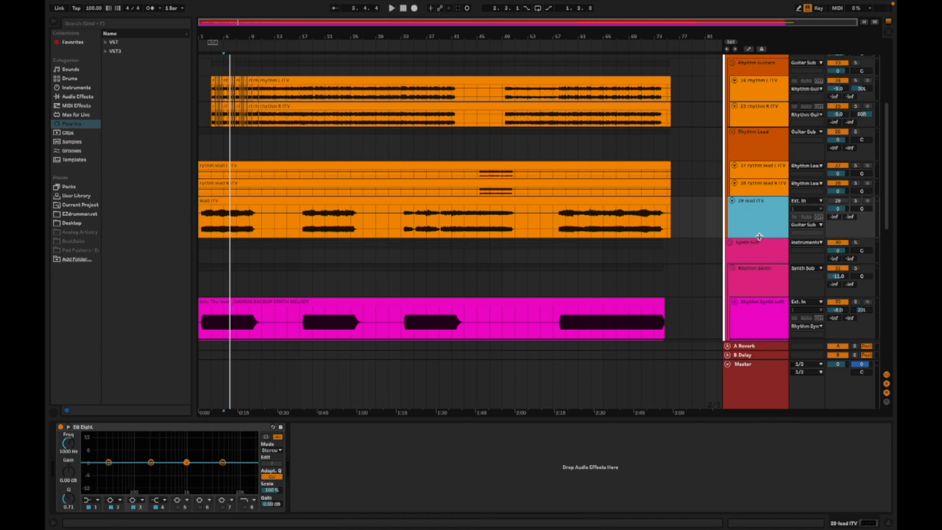
{"action": "scroll", "coordinate": [758, 234], "scroll_direction": "down", "scroll_amount": 8, "text": "alt"}
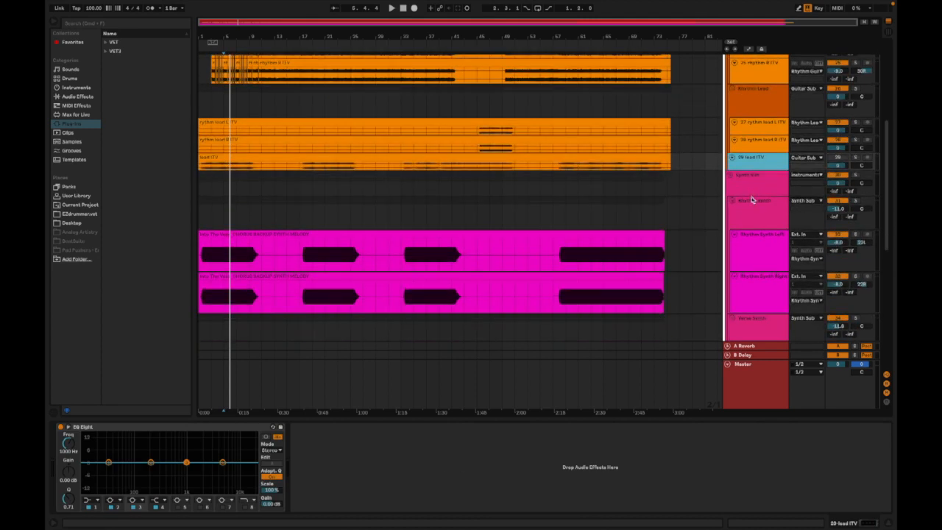
- Reduce the track height of Rhythm Synth Left and Rhythm Synth Right together
{"action": "scroll", "coordinate": [752, 199], "scroll_direction": "down", "scroll_amount": 3}
{"action": "left_click", "coordinate": [756, 176]}
{"action": "left_click", "coordinate": [760, 197], "text": "shift"}
{"action": "scroll", "coordinate": [758, 184], "scroll_direction": "down", "scroll_amount": 3, "text": "alt"}
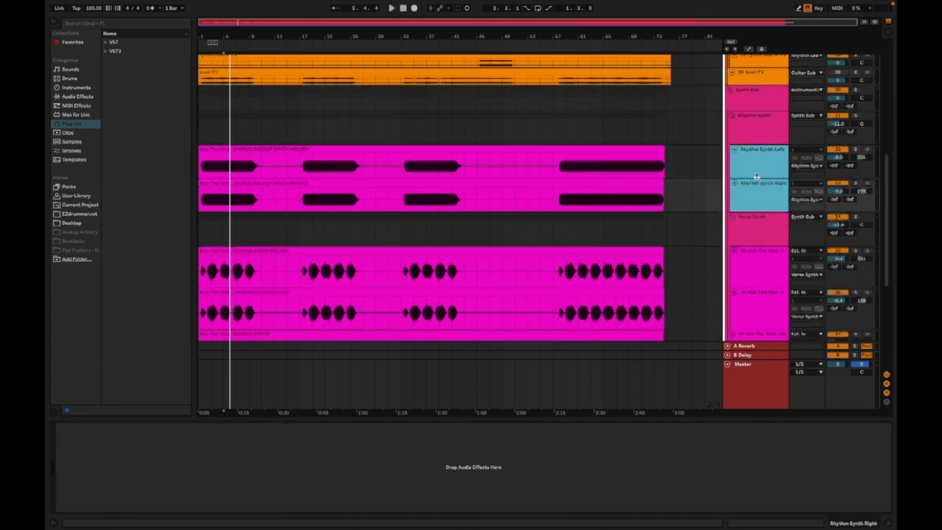
{"action": "left_click_drag", "start_coordinate": [756, 177], "coordinate": [757, 170]}
- Select the two chorus synth melody tracks and the chorus synth track and reduce their height together
{"action": "left_click", "coordinate": [761, 240]}
{"action": "scroll", "coordinate": [759, 242], "scroll_direction": "up", "scroll_amount": 2}
{"action": "scroll", "coordinate": [759, 241], "scroll_direction": "down", "scroll_amount": 4}
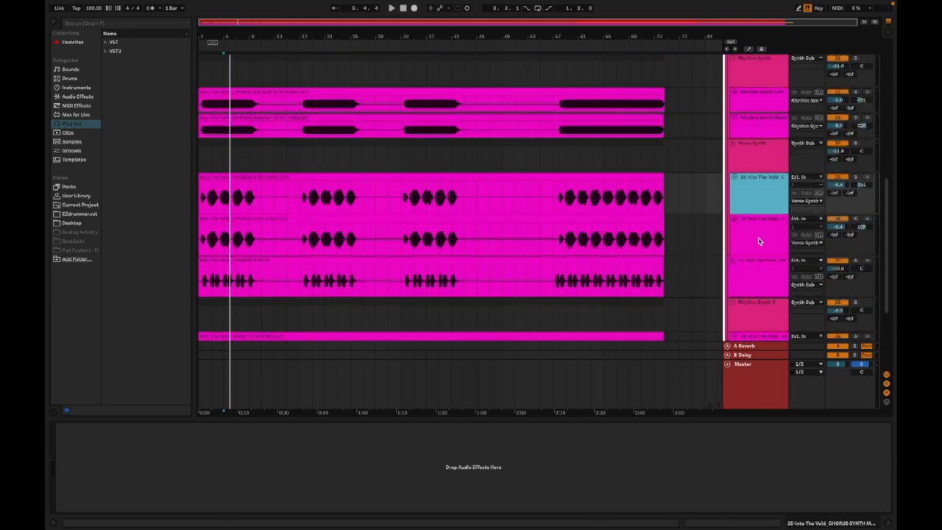
{"action": "scroll", "coordinate": [759, 241], "scroll_direction": "down", "scroll_amount": 3}
{"action": "left_click", "coordinate": [756, 203], "text": "shift"}
{"action": "left_click_drag", "start_coordinate": [754, 185], "coordinate": [754, 162]}
- Select the two verse synth melody tracks and the bridge synth track and reduce their height together
{"action": "left_click", "coordinate": [761, 254]}
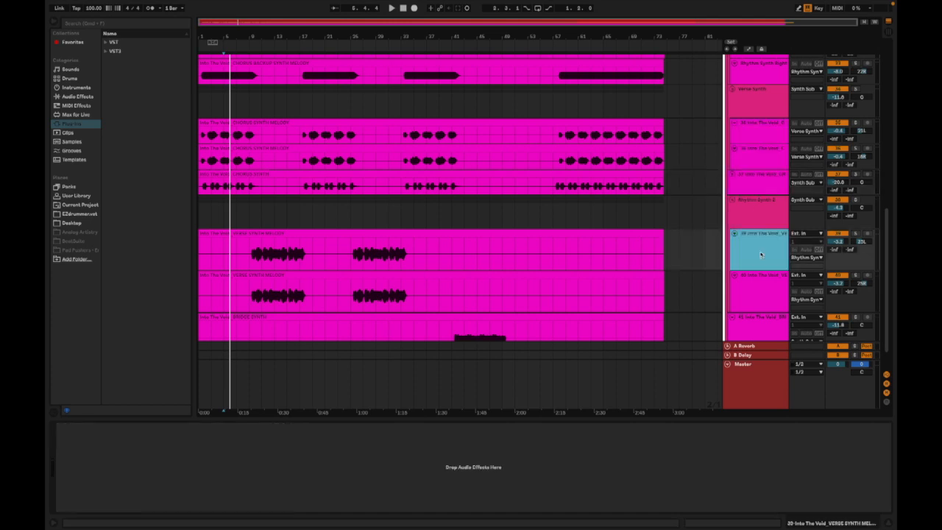
{"action": "scroll", "coordinate": [761, 254], "scroll_direction": "down", "scroll_amount": 2}
{"action": "left_click", "coordinate": [759, 302], "text": "shift"}
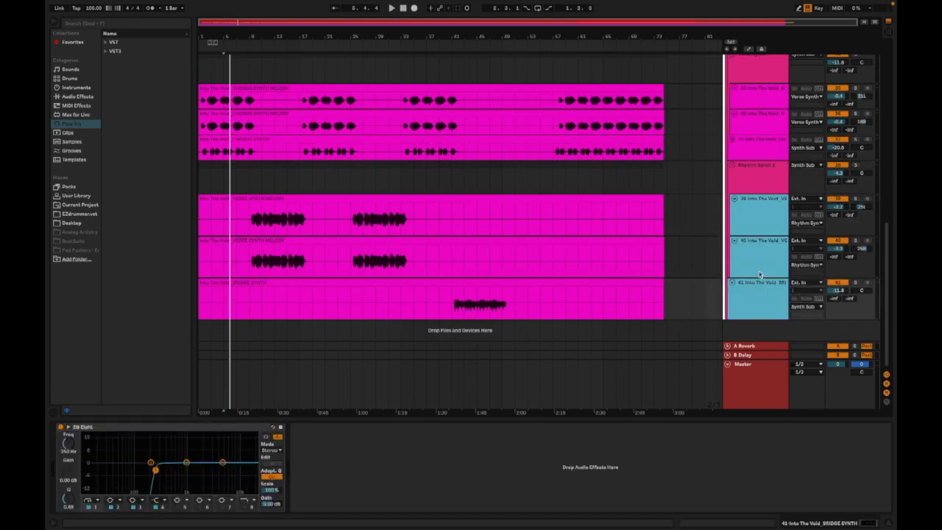
{"action": "left_click_drag", "start_coordinate": [759, 278], "coordinate": [762, 264]}
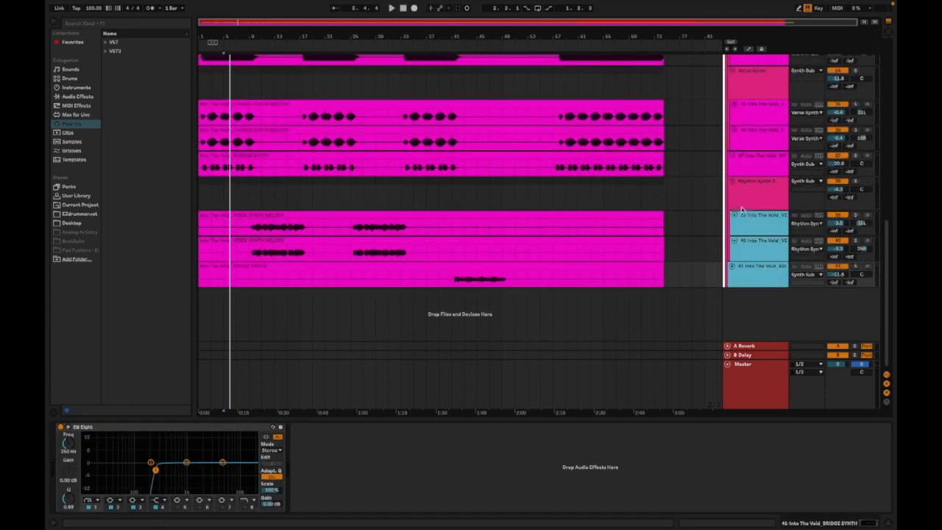
- Place the insert marker at 1.1.1 at the start of the arrangement and play the song
{"action": "scroll", "coordinate": [727, 200], "scroll_direction": "up", "scroll_amount": 3}
{"action": "scroll", "coordinate": [727, 200], "scroll_direction": "up", "scroll_amount": 5}
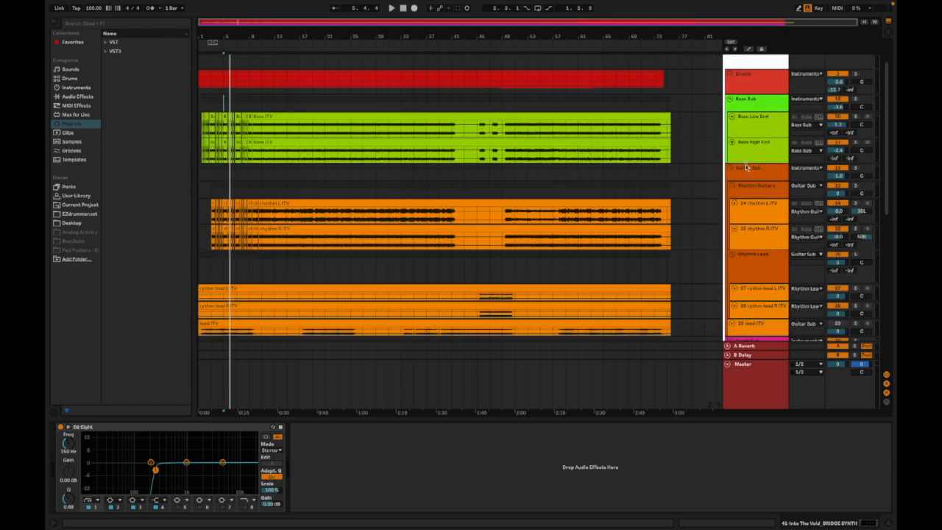
{"action": "scroll", "coordinate": [743, 164], "scroll_direction": "up", "scroll_amount": 2}
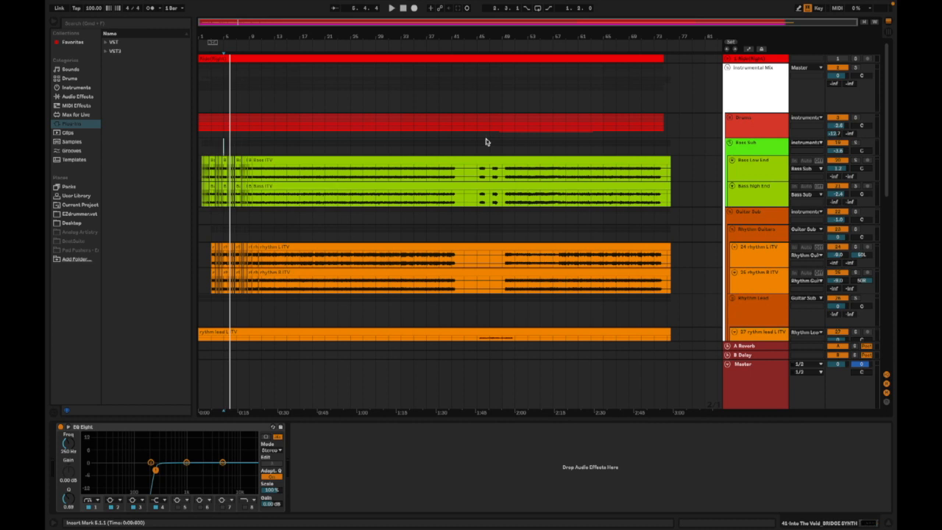
{"action": "left_click", "coordinate": [200, 167]}
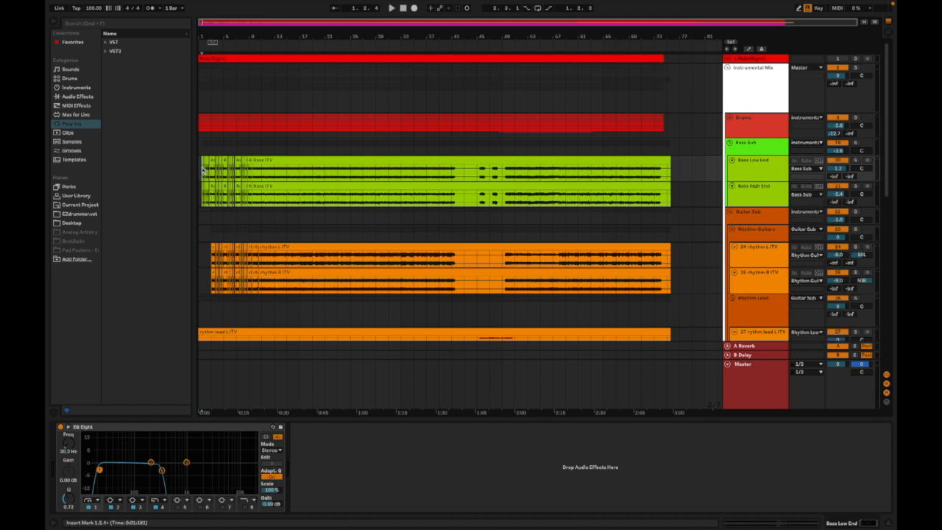
{"action": "left_click", "coordinate": [200, 216]}
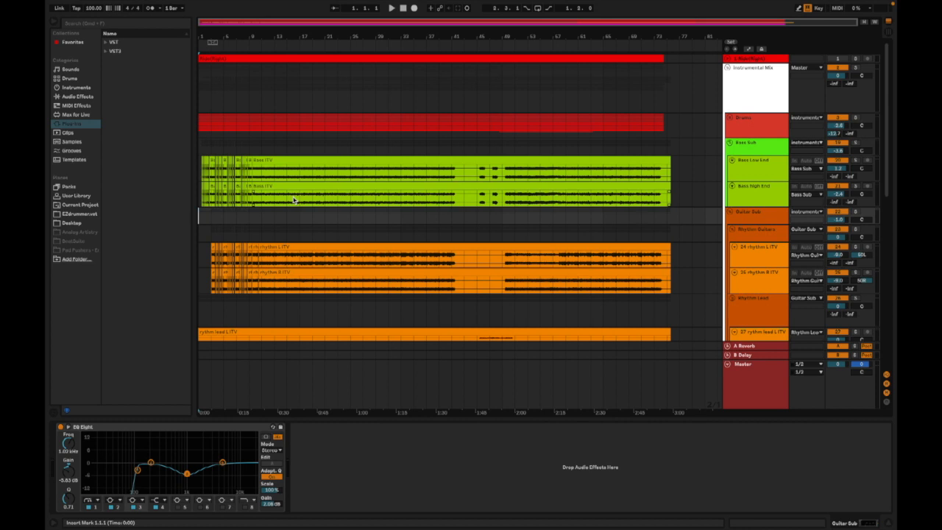
{"action": "key", "text": "space"}
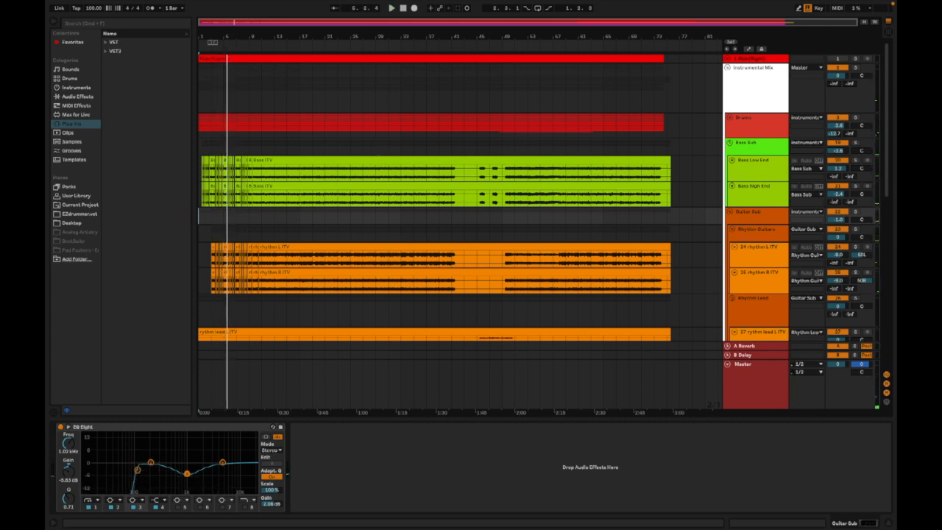
- Open a second window with the Session View mixer and expand it to fill the screen
{"action": "key", "text": "super+shift+w"}
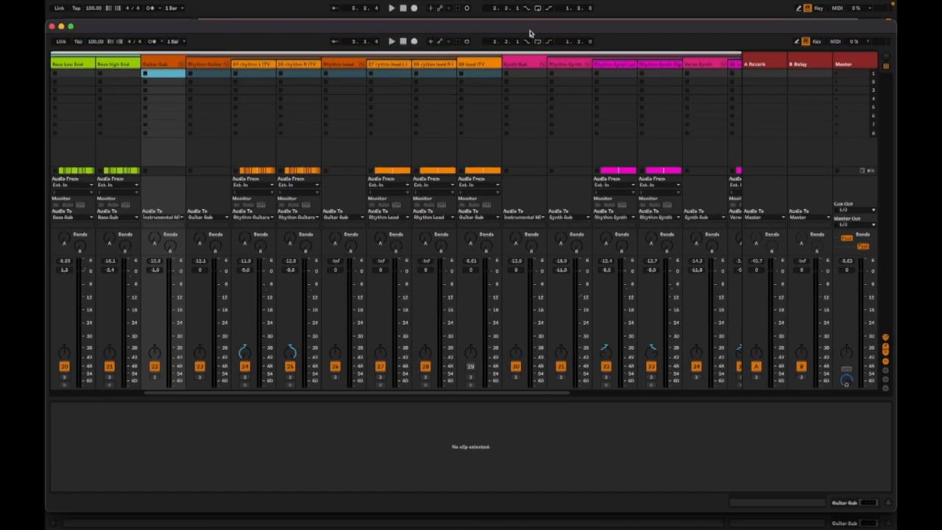
{"action": "left_click_drag", "start_coordinate": [531, 28], "coordinate": [530, 19]}
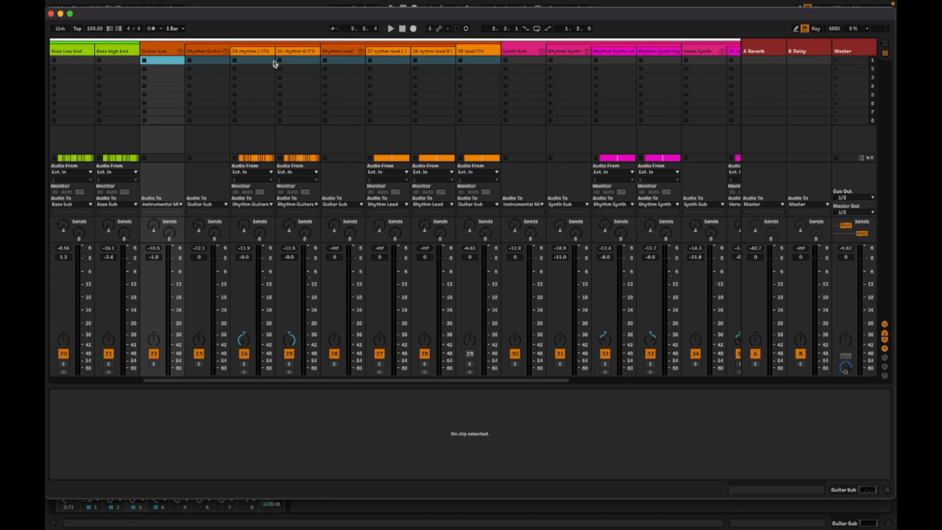
{"action": "left_click", "coordinate": [70, 13]}
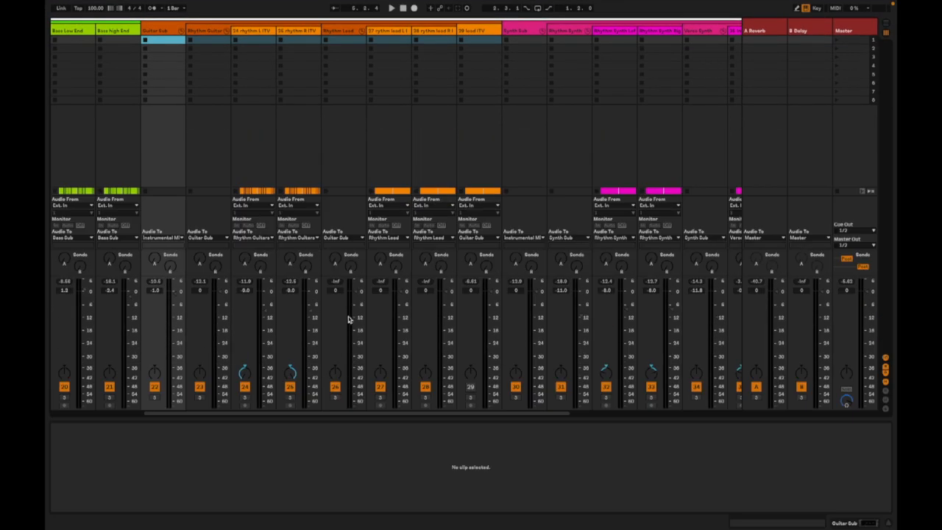
- Fold the Bass Sub, Guitar Sub and Synth Sub groups in the mixer
{"action": "scroll", "coordinate": [170, 173], "scroll_direction": "left", "scroll_amount": 4}
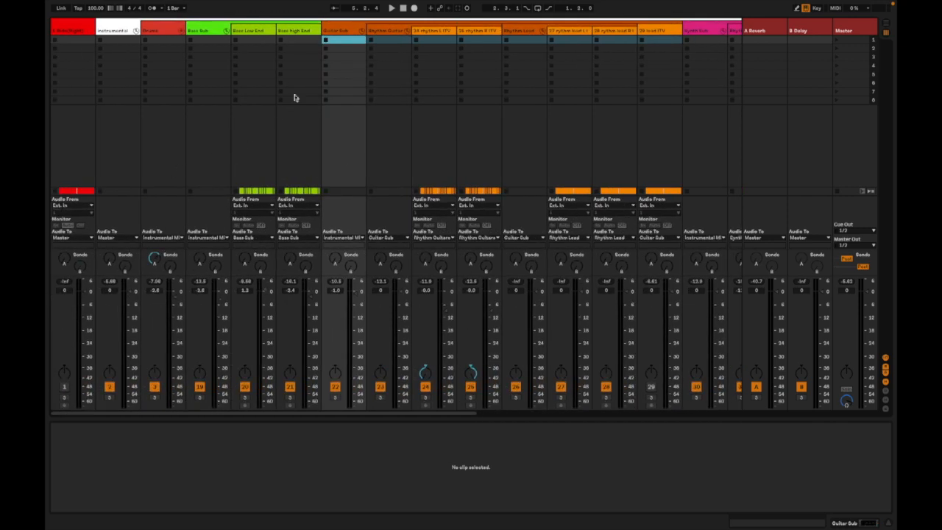
{"action": "left_click_drag", "start_coordinate": [319, 31], "coordinate": [229, 31]}
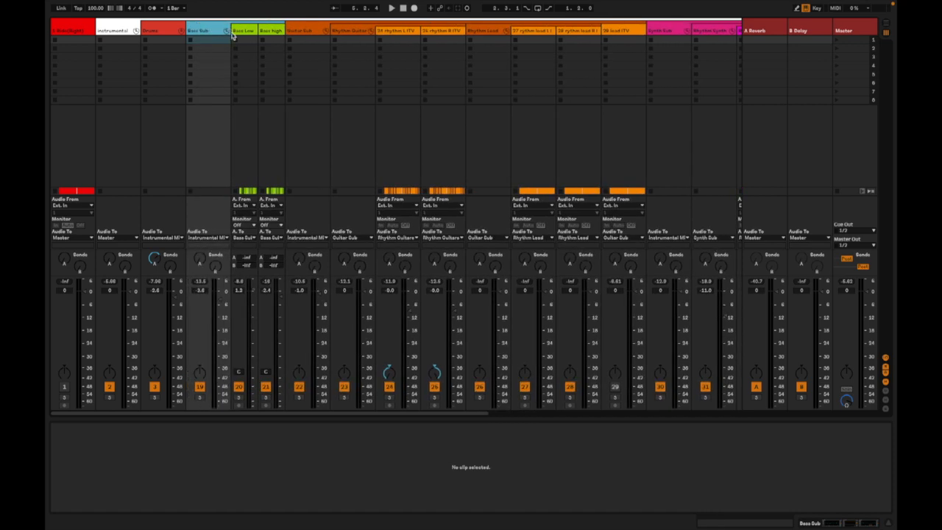
{"action": "left_click", "coordinate": [227, 31]}
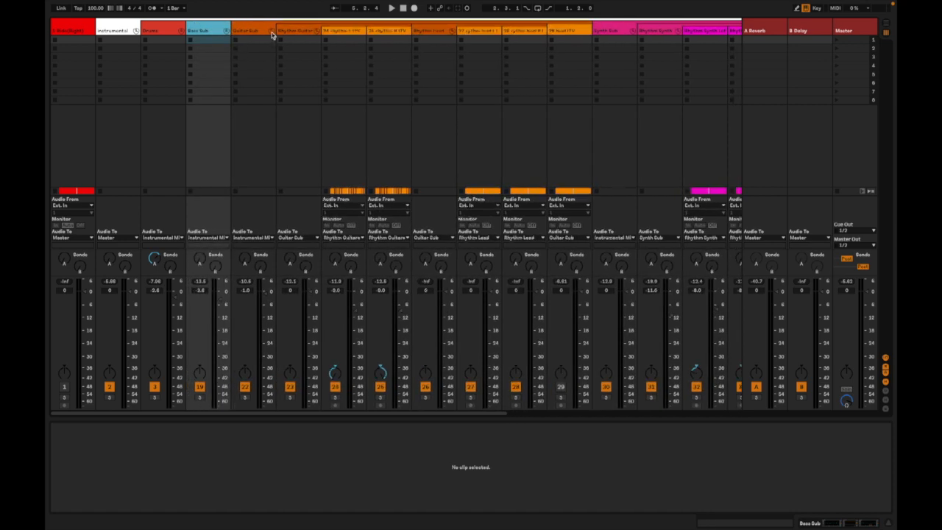
{"action": "left_click", "coordinate": [270, 31]}
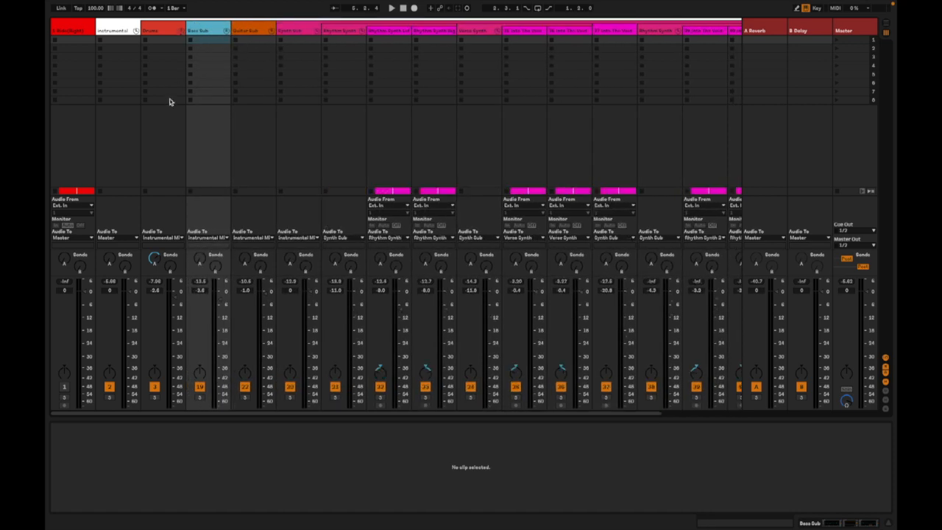
{"action": "left_click", "coordinate": [318, 31]}
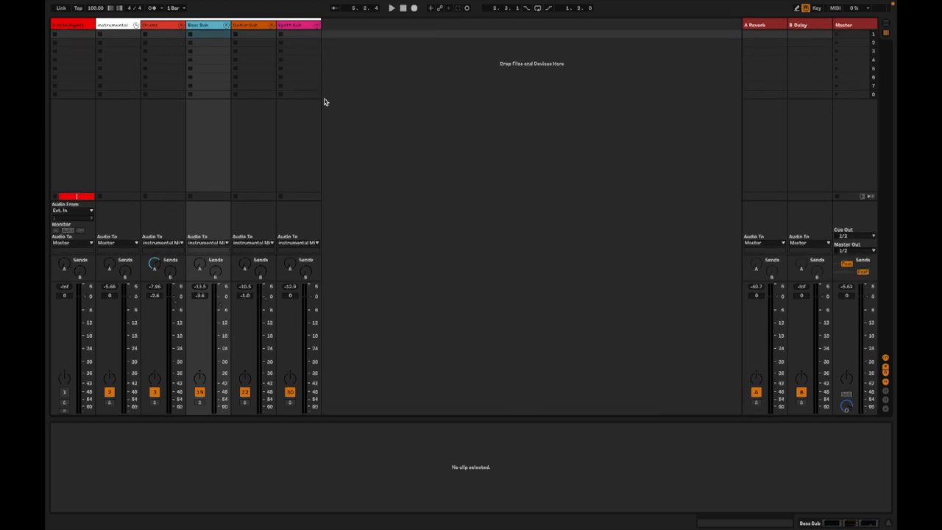
- Audition the drums alone by pulling the Bass Sub and Synth Sub faders to -inf and Guitar Sub to -68.0 dB
{"action": "key", "text": "space"}
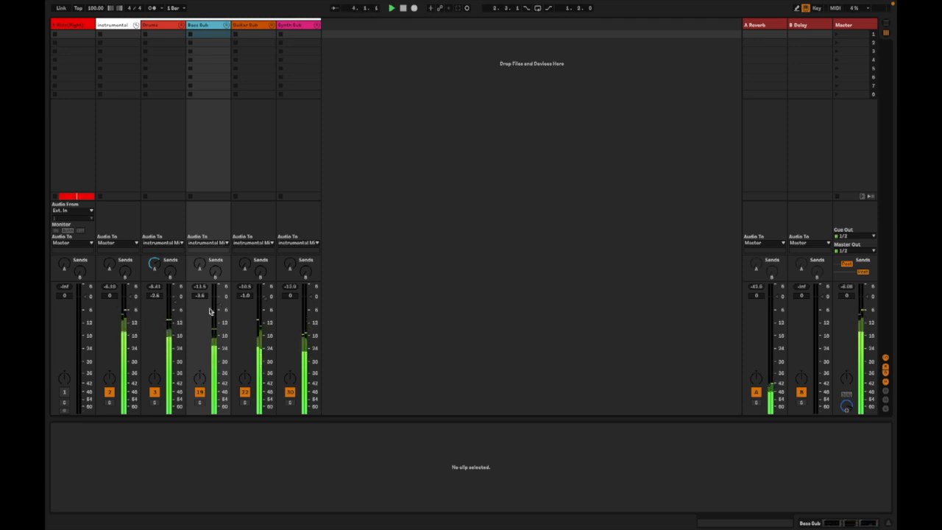
{"action": "left_click_drag", "start_coordinate": [221, 306], "coordinate": [221, 412]}
{"action": "left_click_drag", "start_coordinate": [265, 299], "coordinate": [265, 412]}
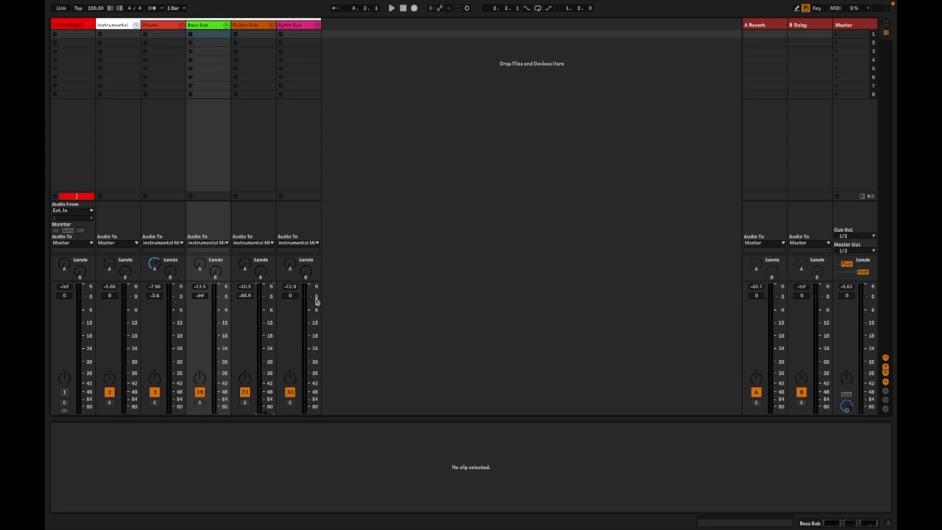
{"action": "left_click_drag", "start_coordinate": [312, 299], "coordinate": [309, 416]}
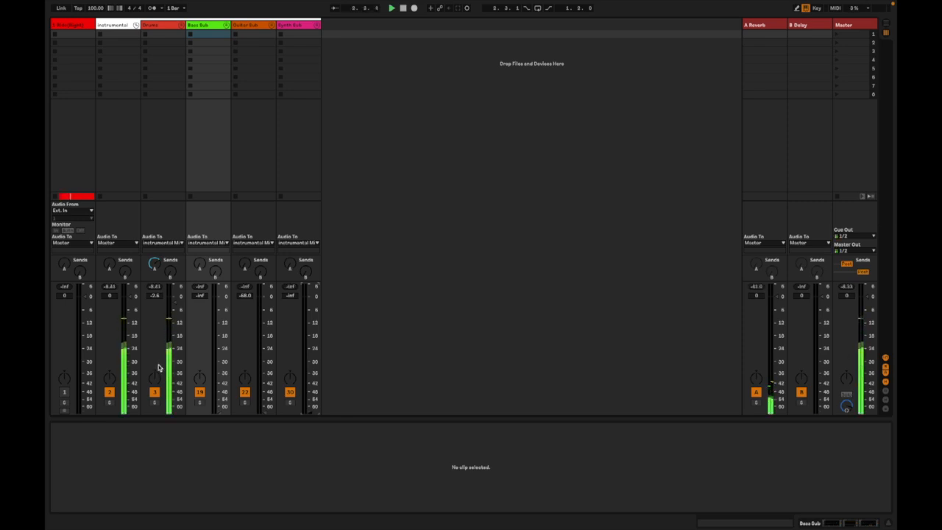
{"action": "key", "text": "space"}
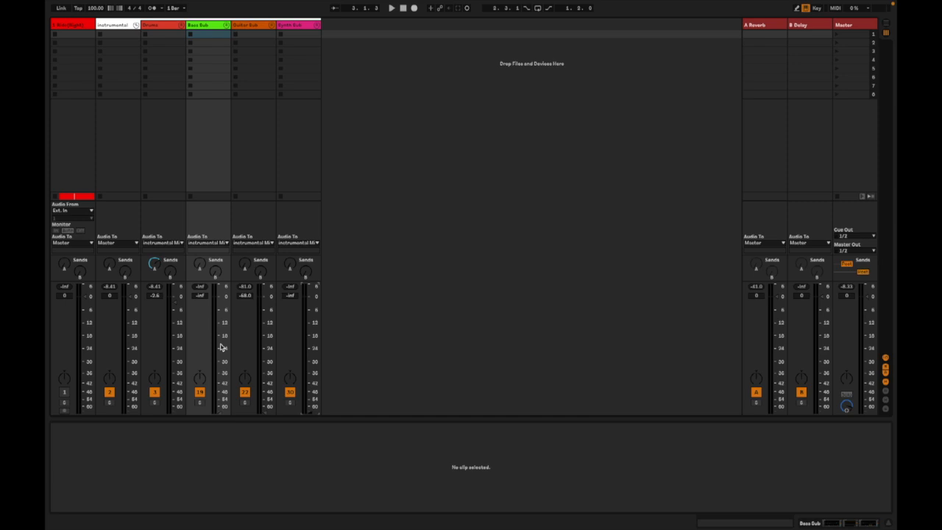
- Play the song and raise the Bass Sub fader to about -5.4 dB against the drums
{"action": "key", "text": "space"}
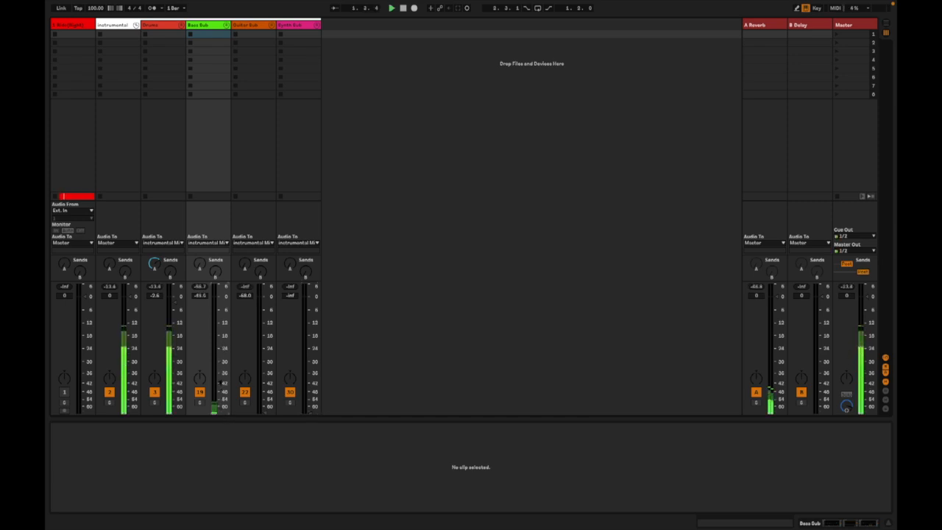
{"action": "left_click_drag", "start_coordinate": [219, 322], "coordinate": [219, 309]}
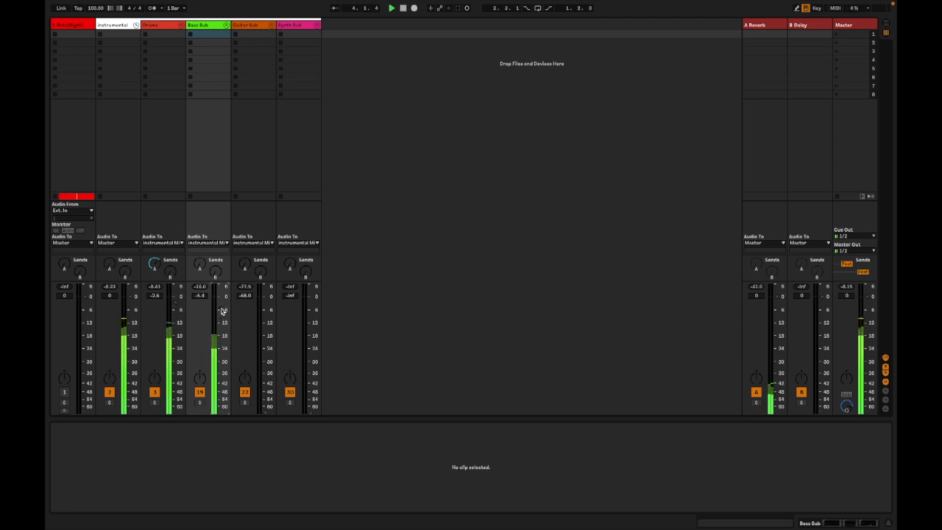
- Play the song again, try the Bass Sub fader near -0.6 dB, and settle it at about -5.9 dB against the drums
{"action": "key", "text": "space"}
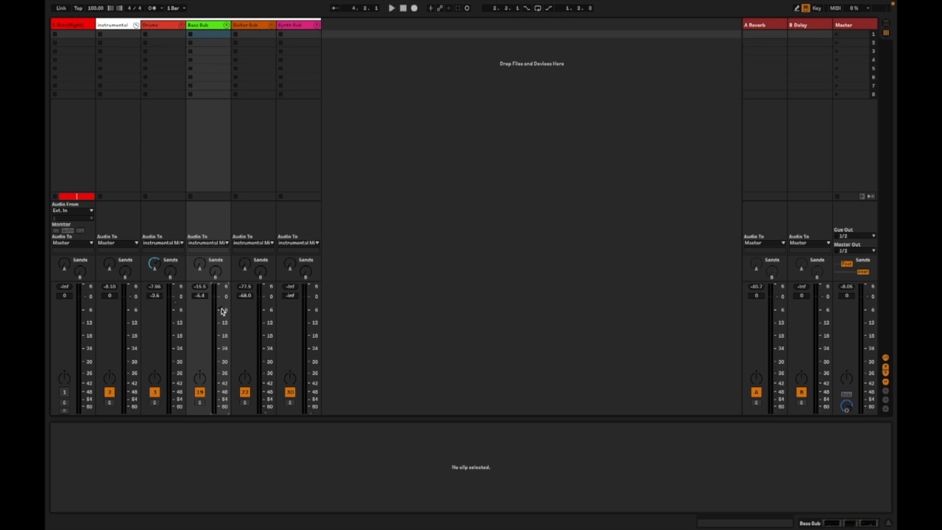
{"action": "key", "text": "space"}
{"action": "left_click_drag", "start_coordinate": [218, 309], "coordinate": [220, 296]}
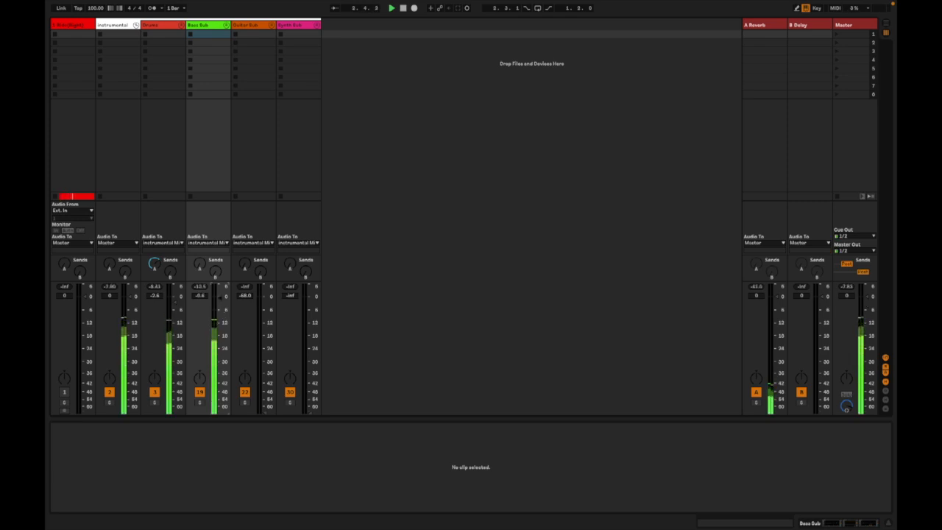
{"action": "left_click_drag", "start_coordinate": [220, 310], "coordinate": [219, 322]}
{"action": "left_click_drag", "start_coordinate": [219, 322], "coordinate": [219, 319]}
{"action": "key", "text": "space"}
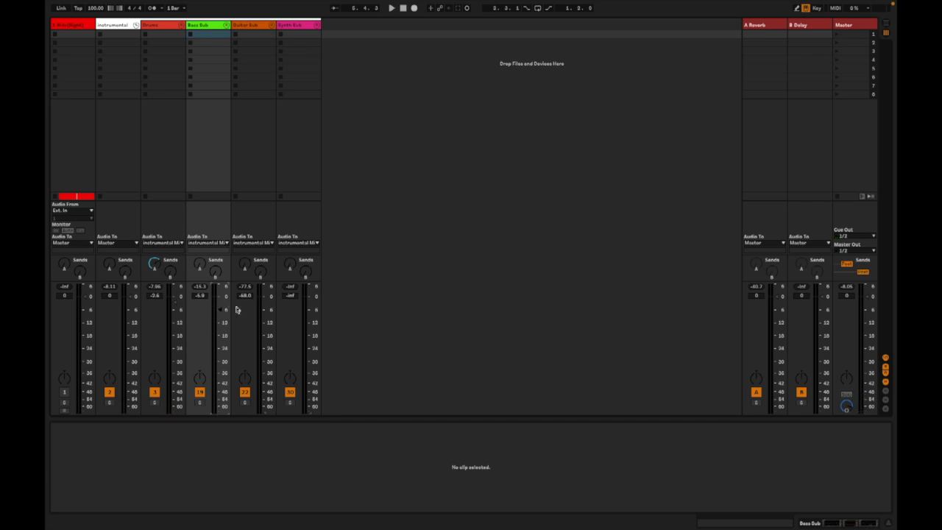
- Play the song and raise the Guitar Sub fader to about -6.4 dB and the Synth Sub fader to about -7.4 dB
{"action": "key", "text": "space"}
{"action": "left_click_drag", "start_coordinate": [267, 417], "coordinate": [267, 359]}
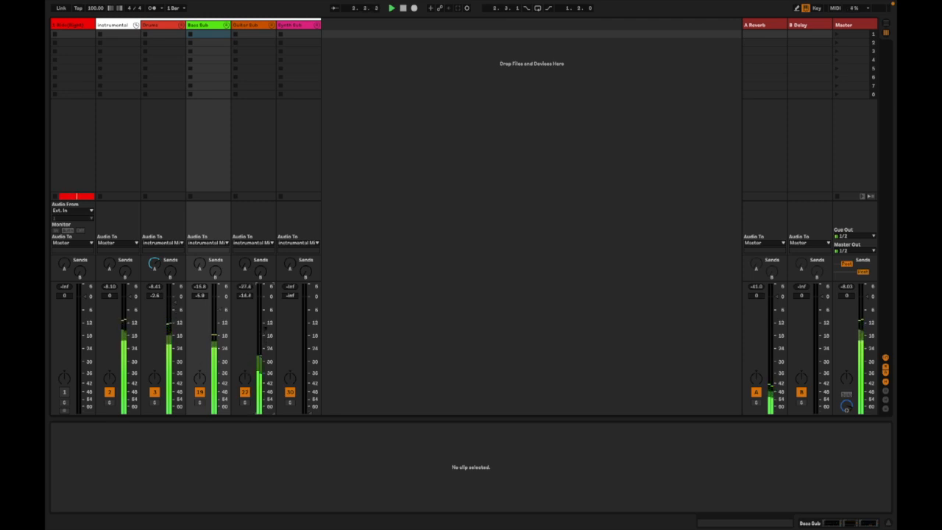
{"action": "key", "text": "space"}
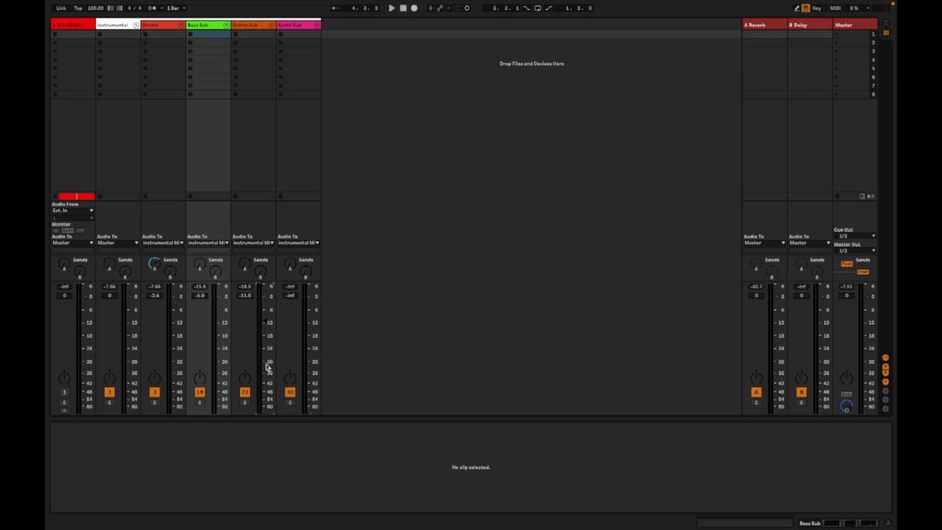
{"action": "key", "text": "space"}
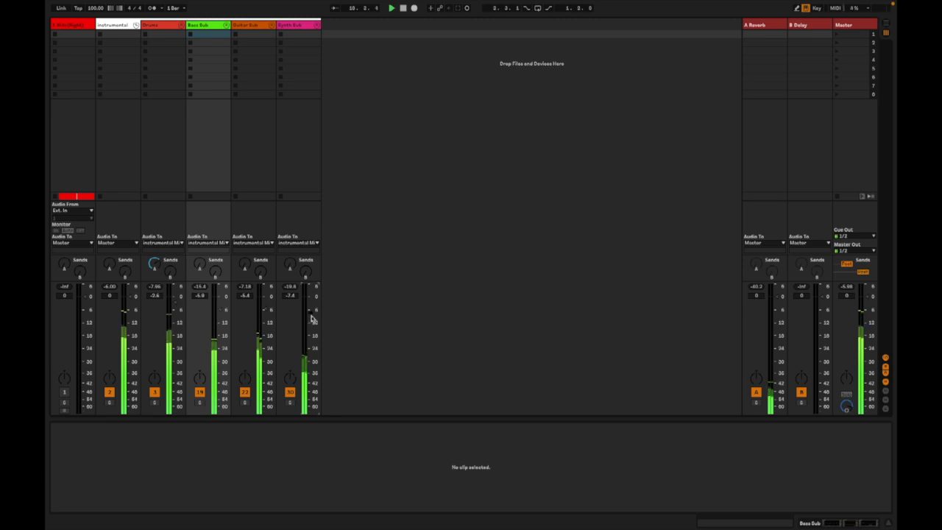
- Unfold the Synth Sub group, lower the Verse Synth fader to -14.2 dB and raise track 37 to -18.8 dB during playback
{"action": "left_click", "coordinate": [314, 28]}
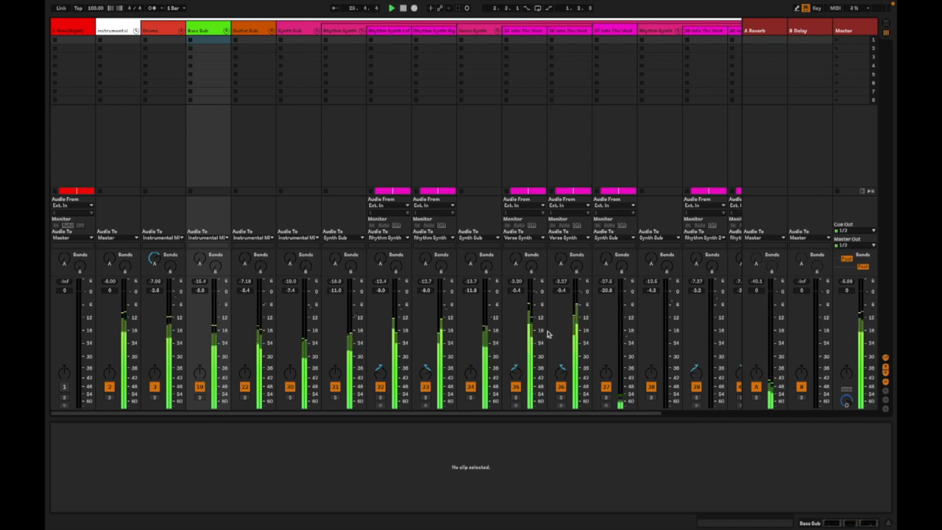
{"action": "left_click_drag", "start_coordinate": [491, 318], "coordinate": [491, 324]}
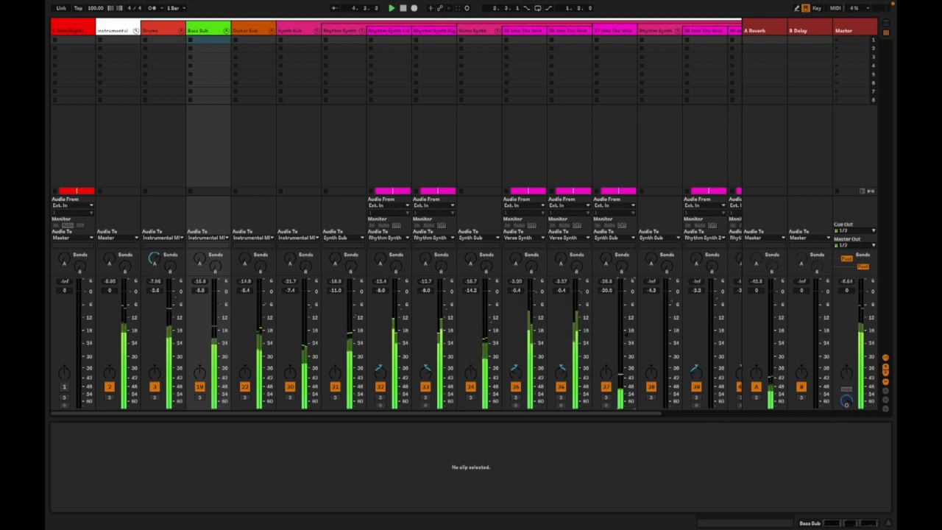
{"action": "left_click_drag", "start_coordinate": [627, 338], "coordinate": [627, 336]}
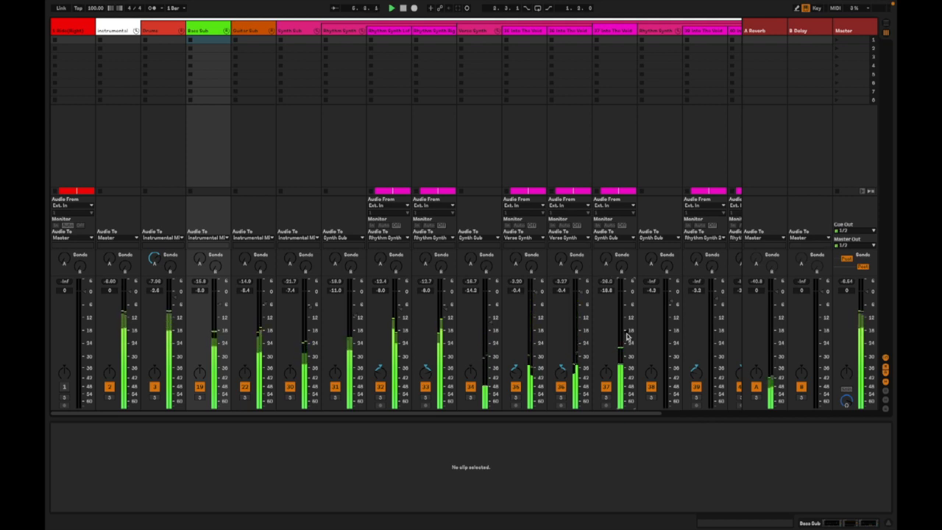
{"action": "scroll", "coordinate": [584, 331], "scroll_direction": "right", "scroll_amount": 3}
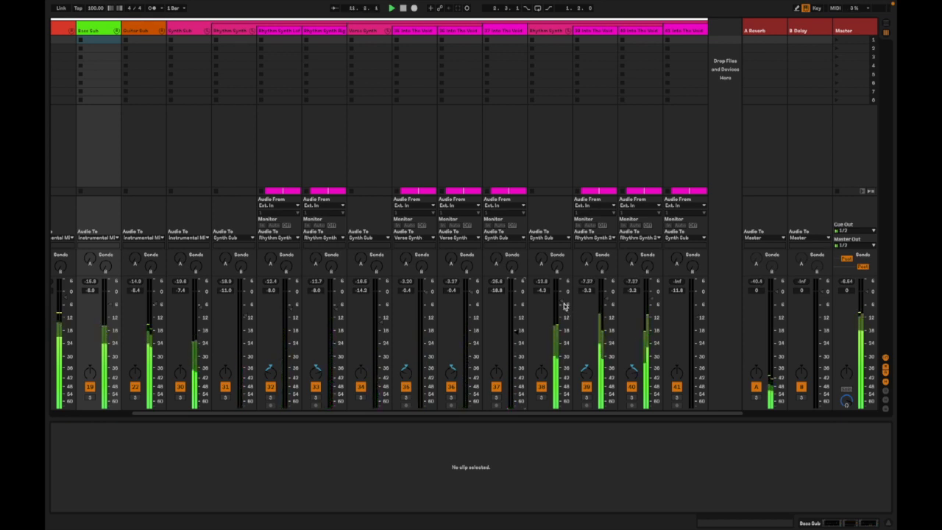
{"action": "key", "text": "space"}
{"action": "scroll", "coordinate": [494, 256], "scroll_direction": "left", "scroll_amount": 1}
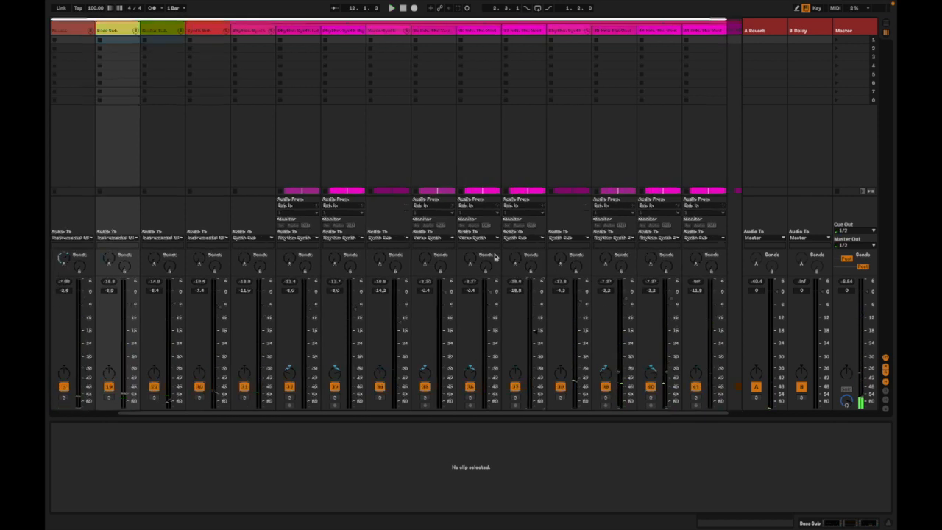
{"action": "scroll", "coordinate": [495, 256], "scroll_direction": "left", "scroll_amount": 5}
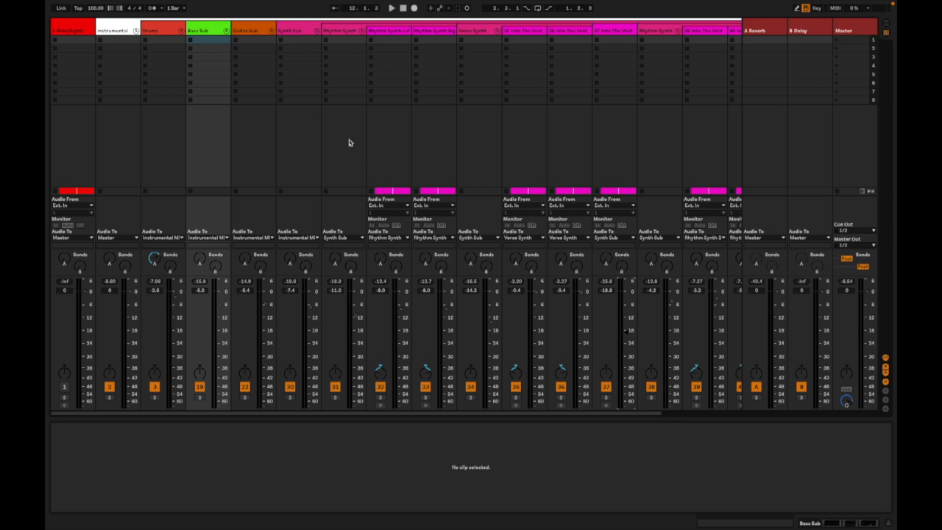
- Leave the full-screen mixer for the Arrangement View and unfold the Bass Sub and Guitar Sub groups
{"action": "mouse_move", "coordinate": [78, 4]}
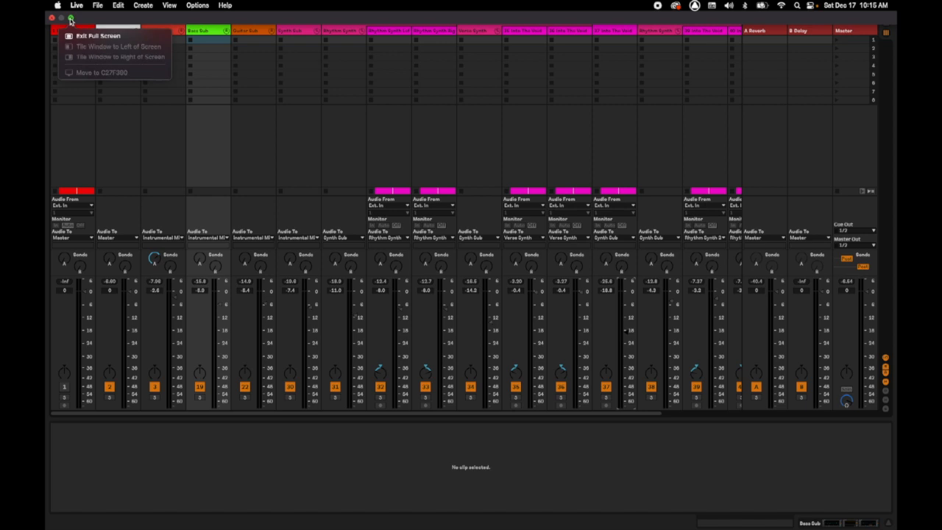
{"action": "left_click", "coordinate": [70, 20]}
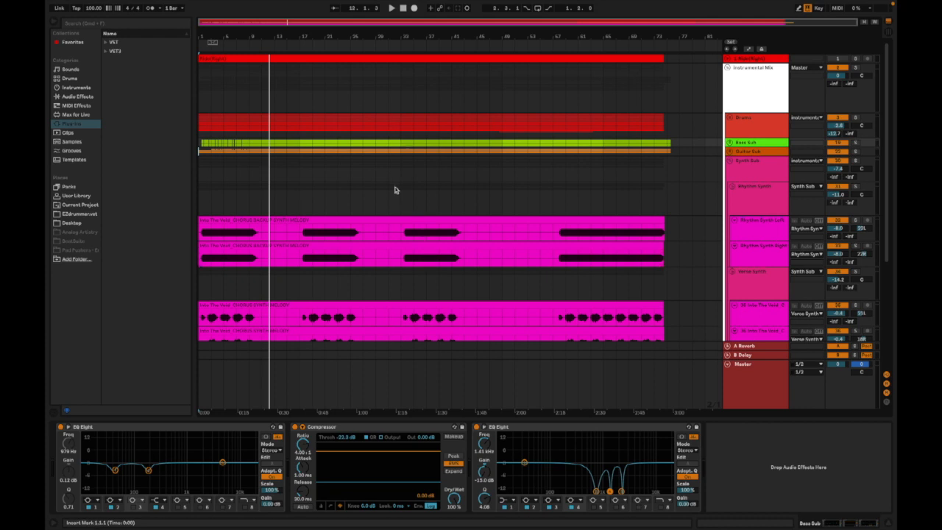
{"action": "scroll", "coordinate": [395, 189], "scroll_direction": "down", "scroll_amount": 1}
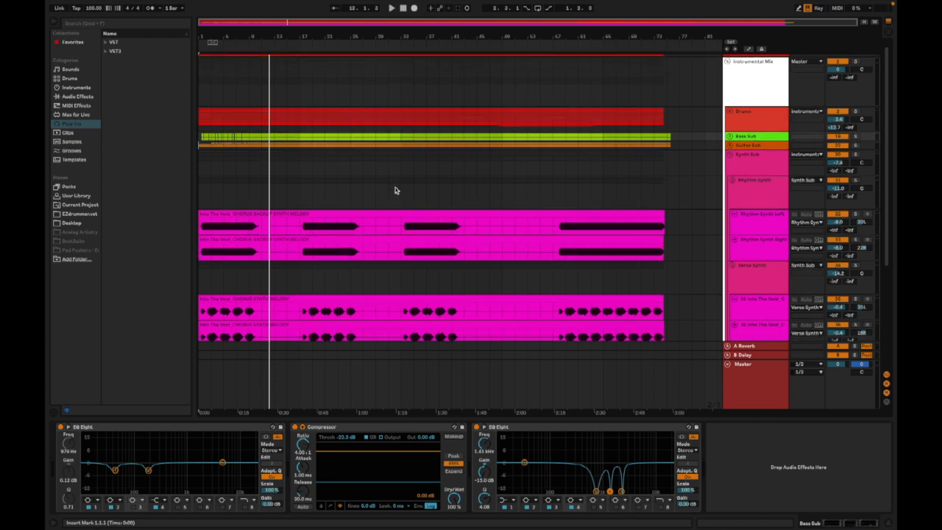
{"action": "left_click", "coordinate": [736, 138]}
{"action": "left_click", "coordinate": [742, 206]}
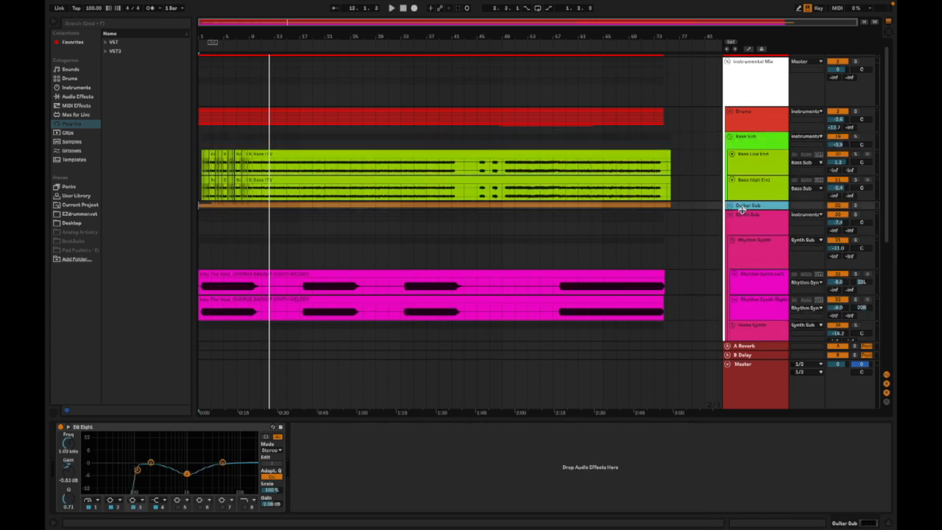
{"action": "scroll", "coordinate": [626, 230], "scroll_direction": "down", "scroll_amount": 10}
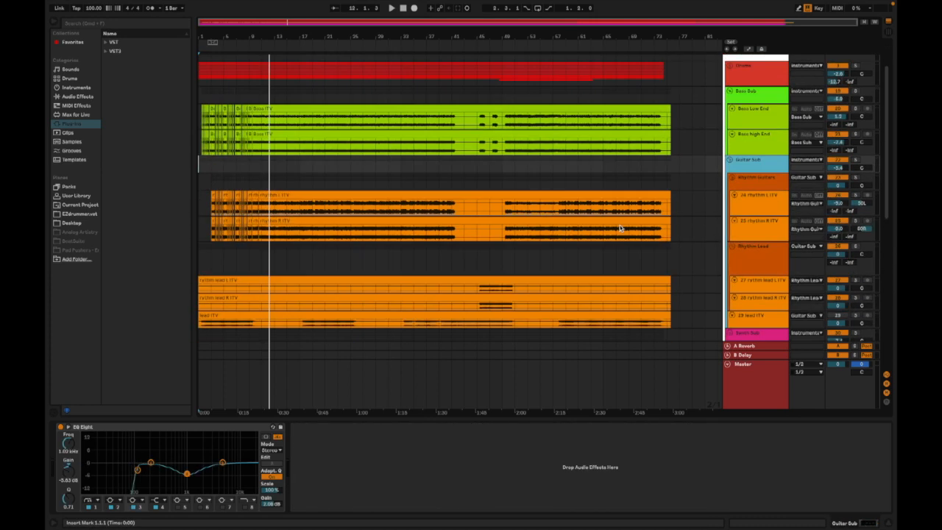
{"action": "scroll", "coordinate": [618, 228], "scroll_direction": "up", "scroll_amount": 10}
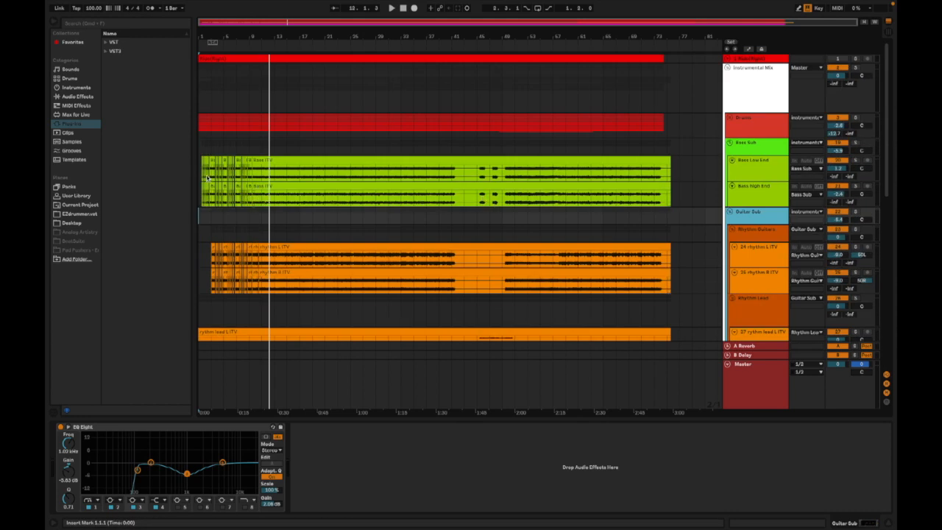
- Play the song from the start and examine the effects on the Drums, Bass Sub and Guitar Sub groups
{"action": "left_click", "coordinate": [199, 174]}
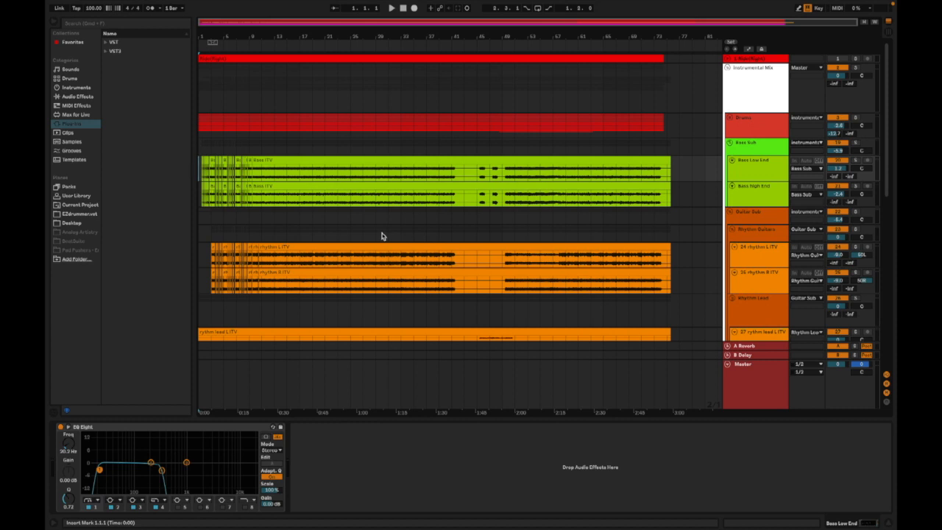
{"action": "key", "text": "space"}
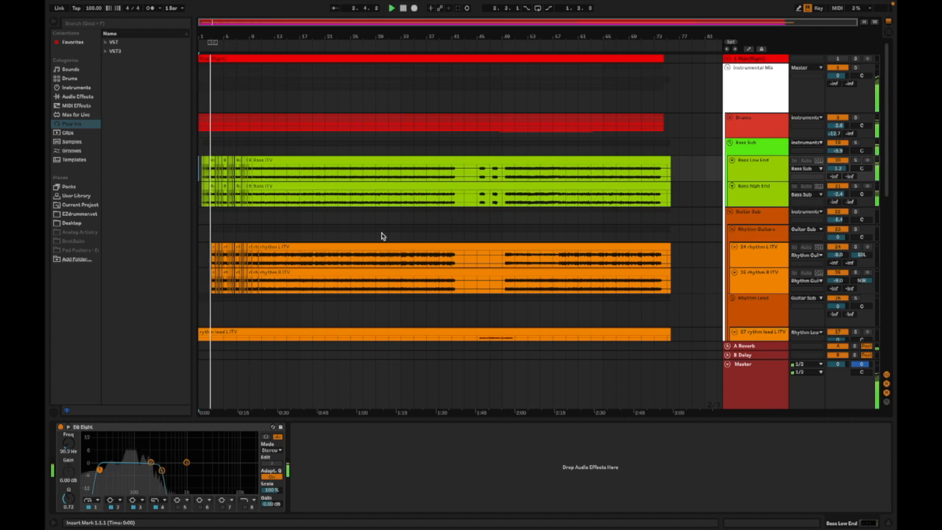
{"action": "left_click", "coordinate": [758, 128]}
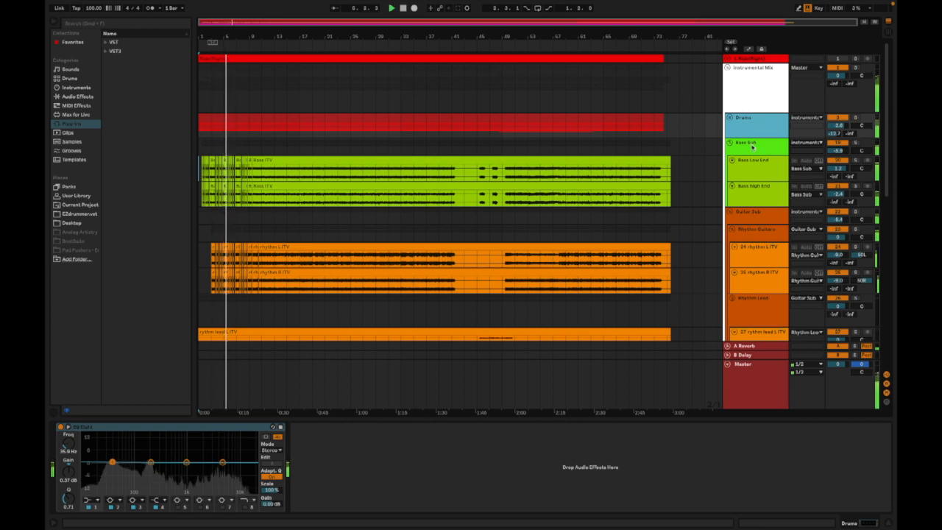
{"action": "left_click", "coordinate": [751, 146]}
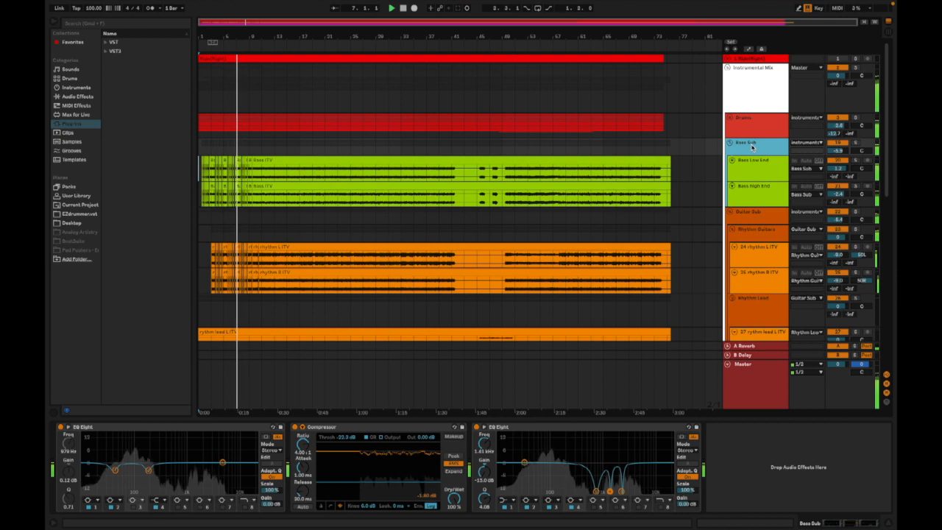
{"action": "left_click", "coordinate": [752, 221]}
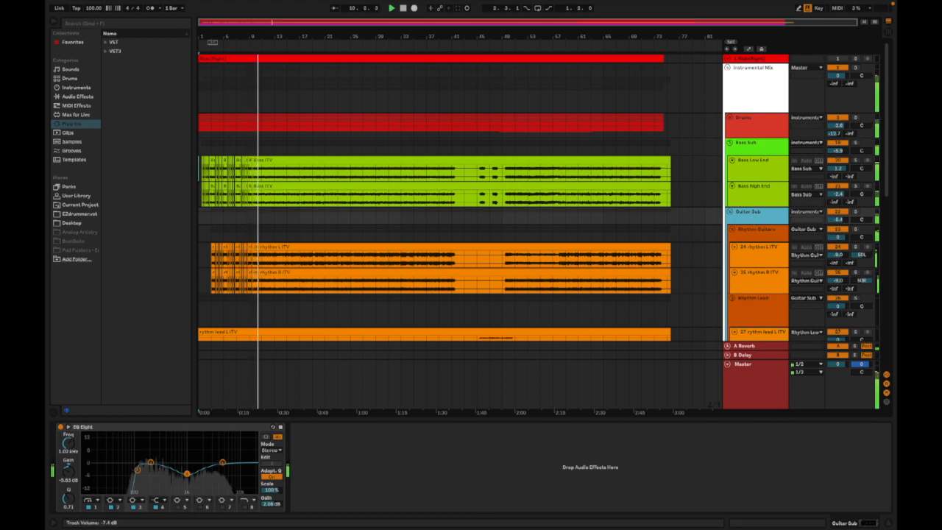
{"action": "left_click", "coordinate": [837, 219]}
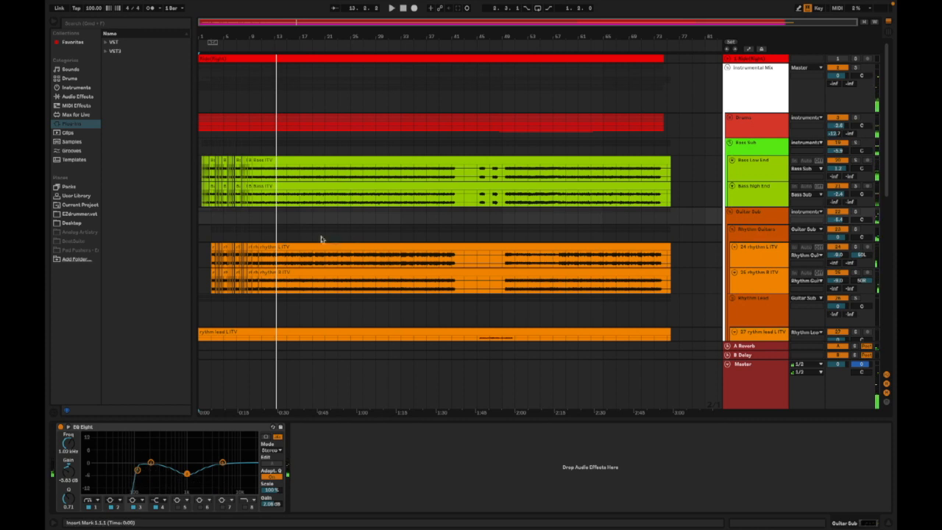
- Play from bar 13 and check the Guitar Sub group's EQ Eight spectrum
{"action": "left_click", "coordinate": [277, 234]}
{"action": "key", "text": "space"}
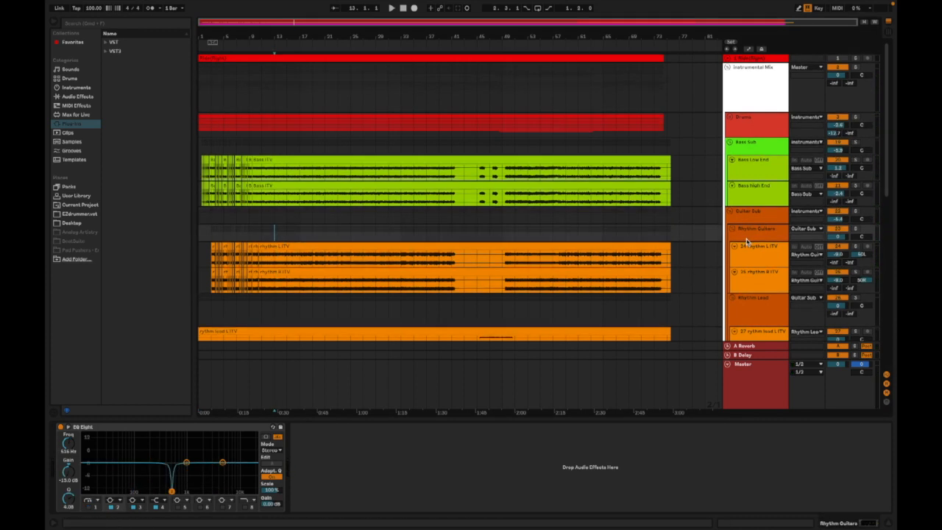
{"action": "scroll", "coordinate": [748, 239], "scroll_direction": "down", "scroll_amount": 3}
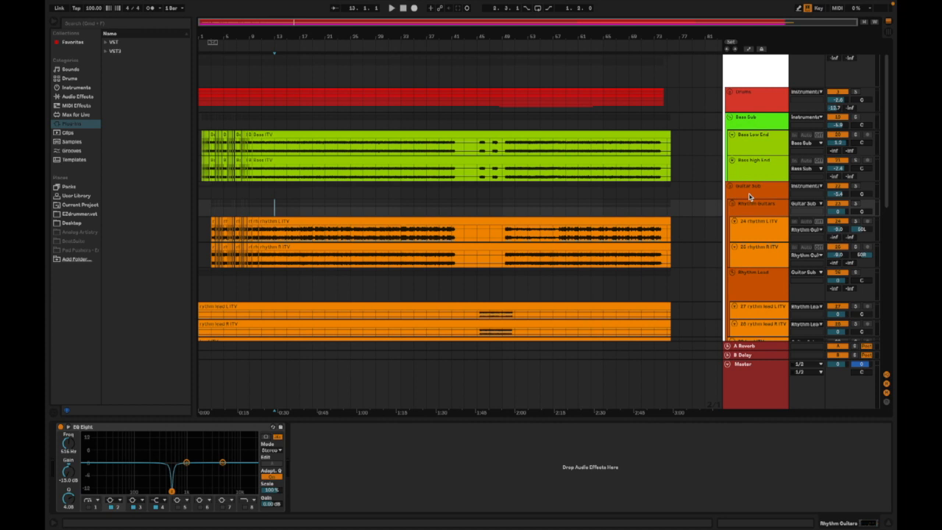
{"action": "key", "text": "space"}
{"action": "left_click", "coordinate": [749, 196]}
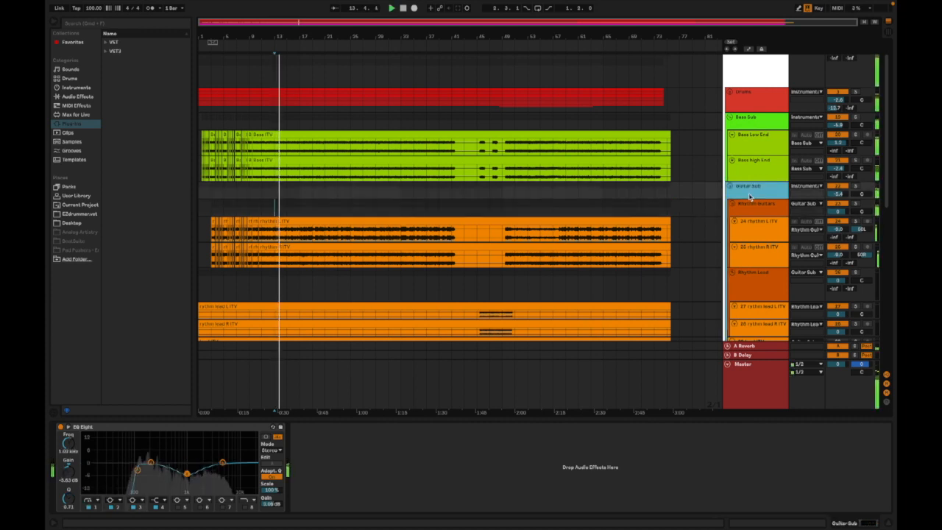
{"action": "scroll", "coordinate": [751, 228], "scroll_direction": "down", "scroll_amount": 2}
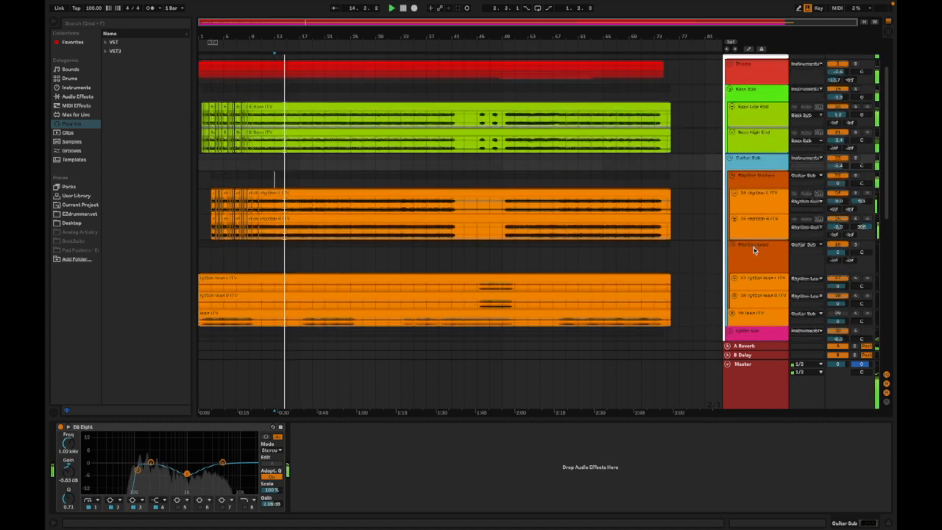
- Change band 1 of the Synth Sub group's EQ Eight to a low-cut filter at about 284 Hz during playback
{"action": "scroll", "coordinate": [754, 250], "scroll_direction": "down", "scroll_amount": 4}
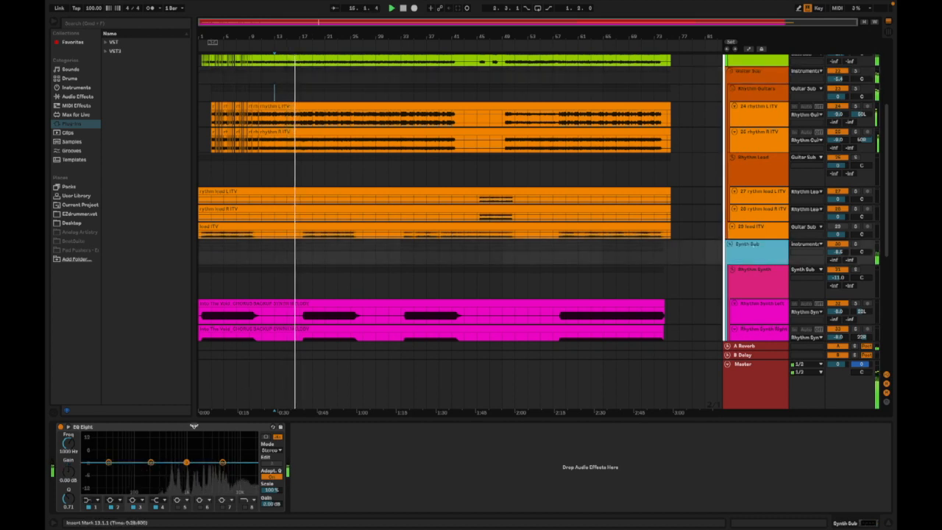
{"action": "left_click", "coordinate": [98, 503]}
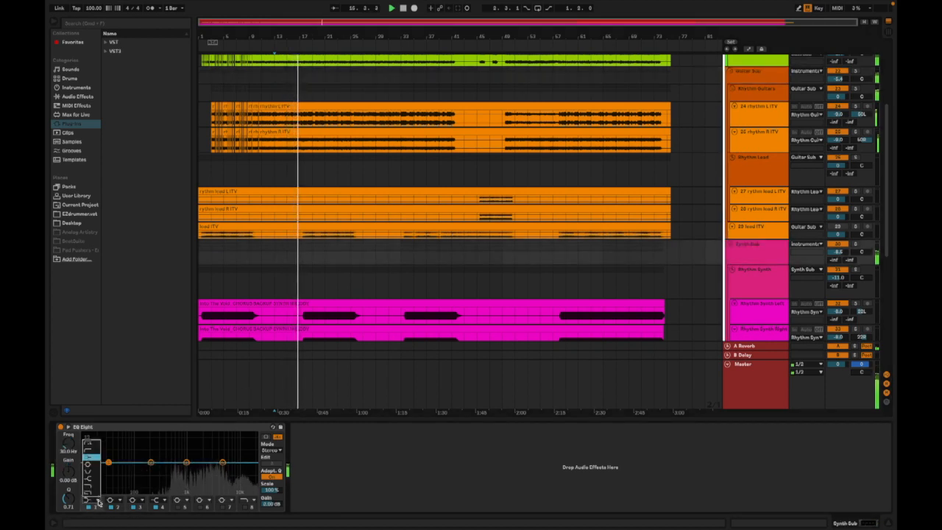
{"action": "left_click", "coordinate": [89, 444]}
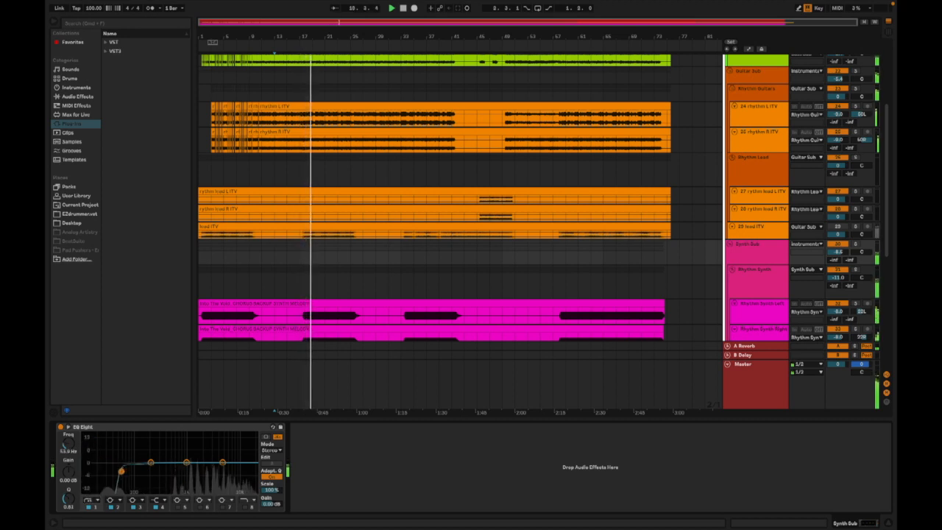
{"action": "left_click_drag", "start_coordinate": [142, 471], "coordinate": [159, 471]}
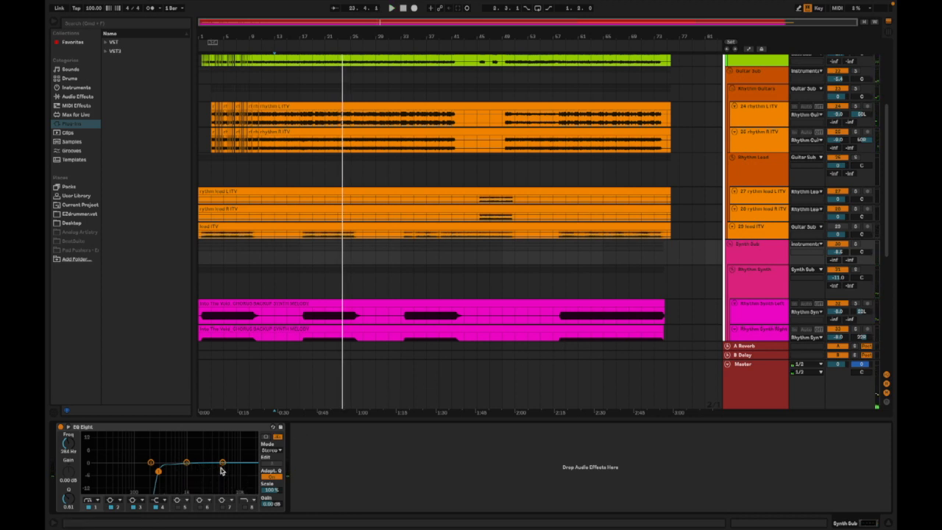
- Bring in the vocal files, including Chorus 1, Chorus 2 and Verse, as new audio tracks below the synth tracks
{"action": "scroll", "coordinate": [473, 260], "scroll_direction": "down", "scroll_amount": 2}
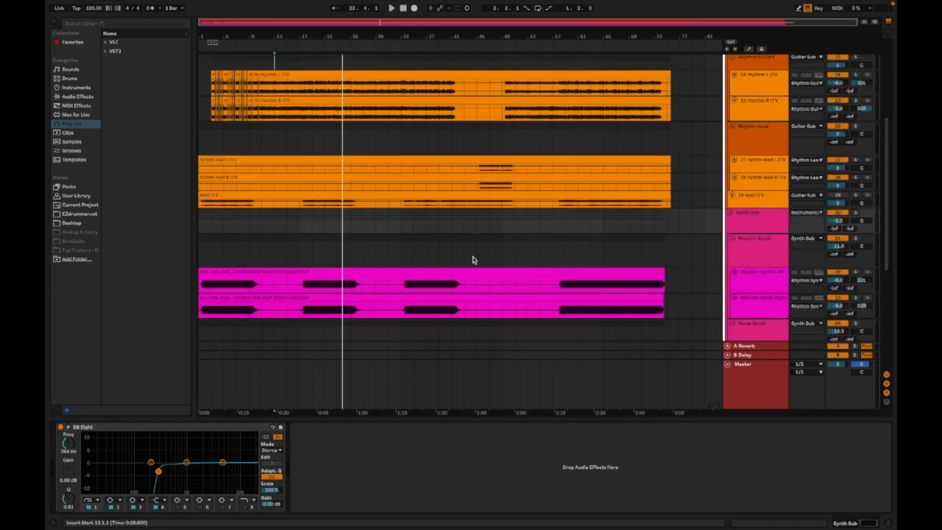
{"action": "scroll", "coordinate": [472, 261], "scroll_direction": "down", "scroll_amount": 8}
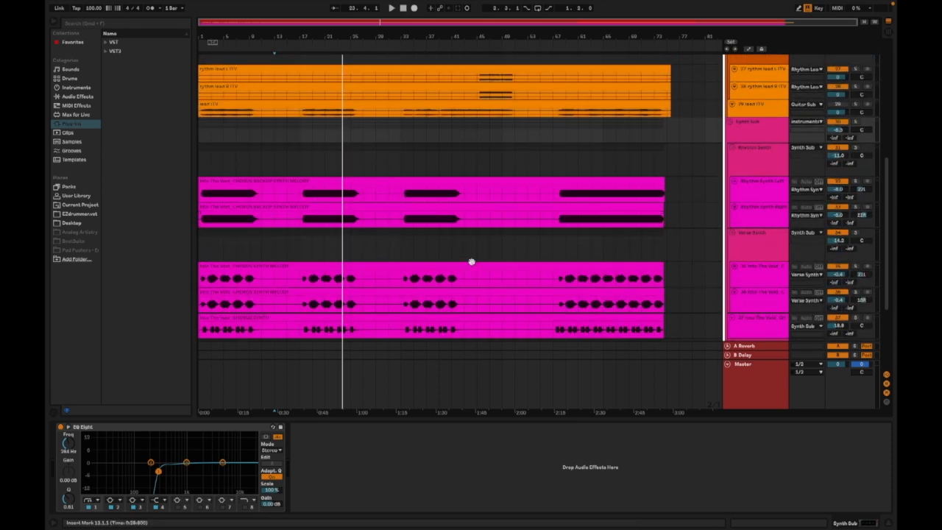
{"action": "scroll", "coordinate": [472, 265], "scroll_direction": "down", "scroll_amount": 5}
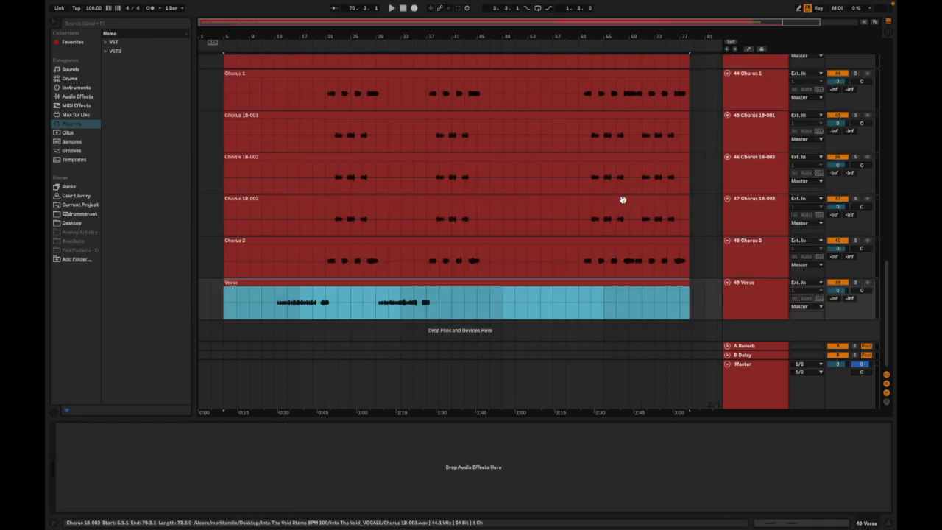
- Reduce the height of all the vocal tracks together, from Bridge High through Verse
{"action": "left_click", "coordinate": [750, 300]}
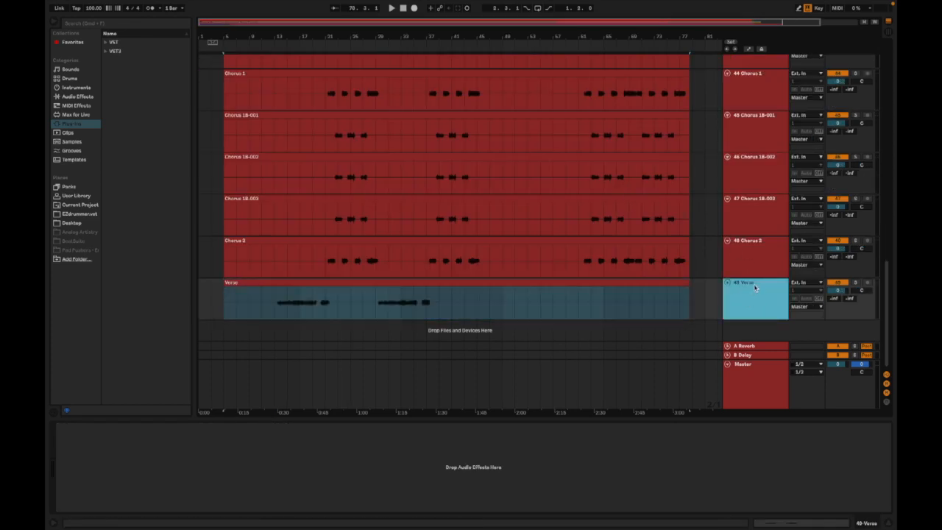
{"action": "scroll", "coordinate": [754, 288], "scroll_direction": "up", "scroll_amount": 4}
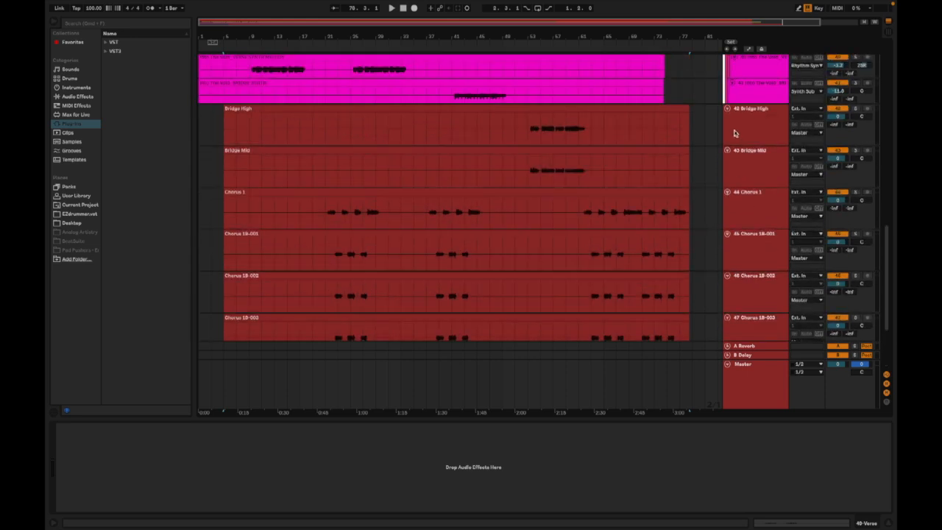
{"action": "left_click", "coordinate": [745, 124], "text": "shift"}
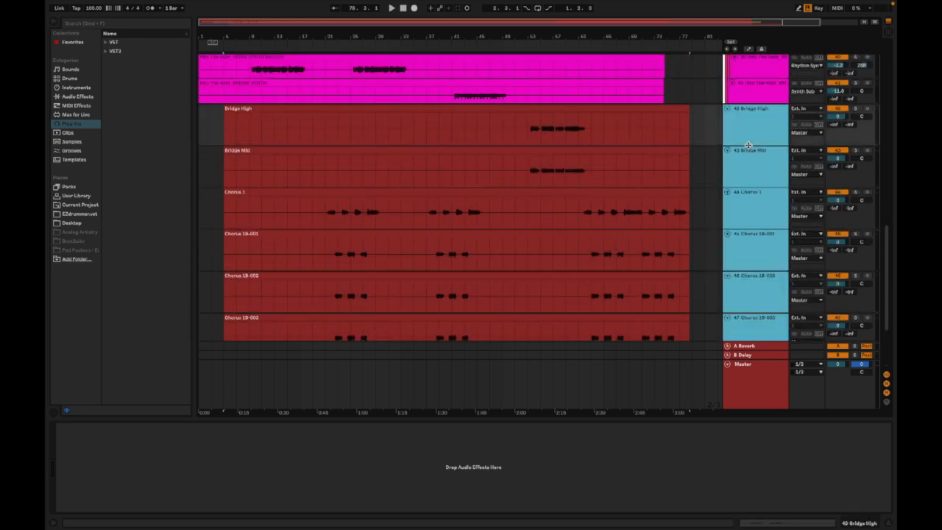
{"action": "left_click_drag", "start_coordinate": [747, 145], "coordinate": [747, 133]}
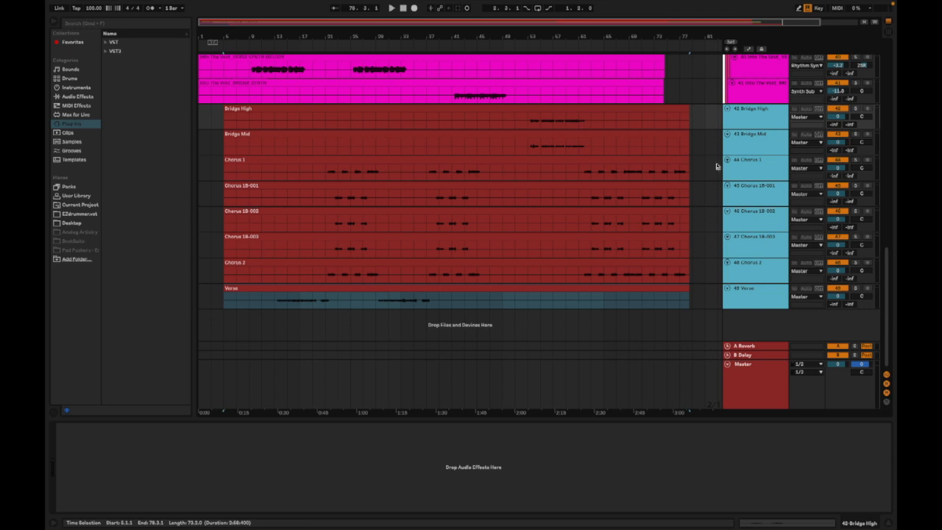
- Color the eight vocal tracks from Bridge High through Verse dark grey
{"action": "scroll", "coordinate": [720, 200], "scroll_direction": "up", "scroll_amount": 15}
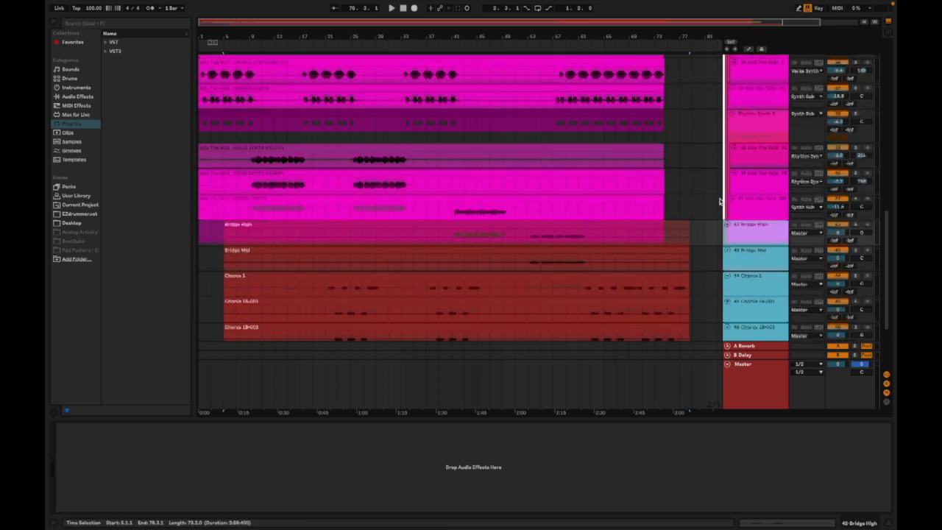
{"action": "scroll", "coordinate": [707, 200], "scroll_direction": "down", "scroll_amount": 12}
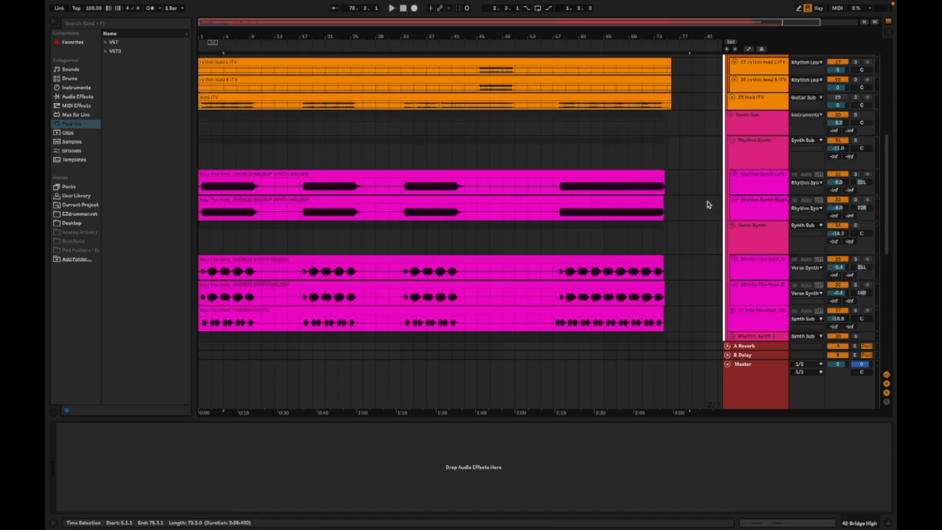
{"action": "scroll", "coordinate": [708, 206], "scroll_direction": "up", "scroll_amount": 6}
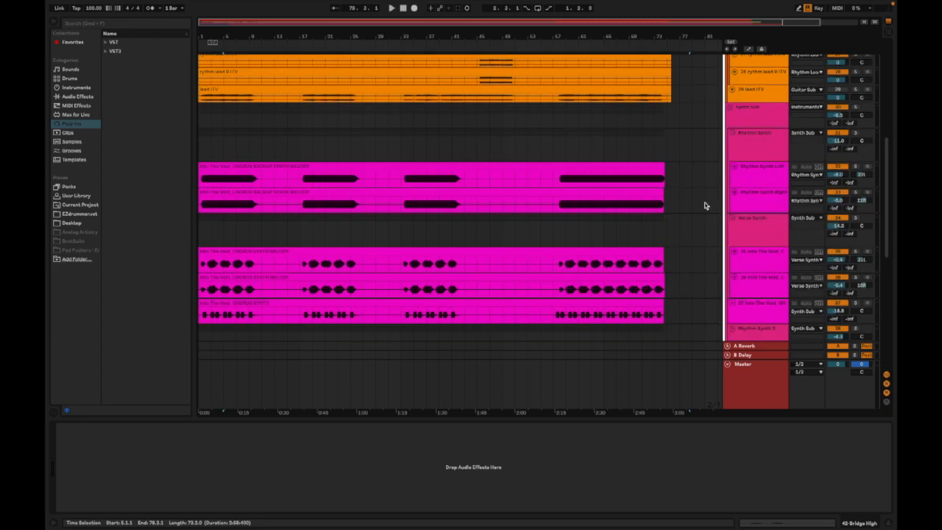
{"action": "scroll", "coordinate": [703, 205], "scroll_direction": "down", "scroll_amount": 4}
{"action": "scroll", "coordinate": [704, 208], "scroll_direction": "down", "scroll_amount": 5}
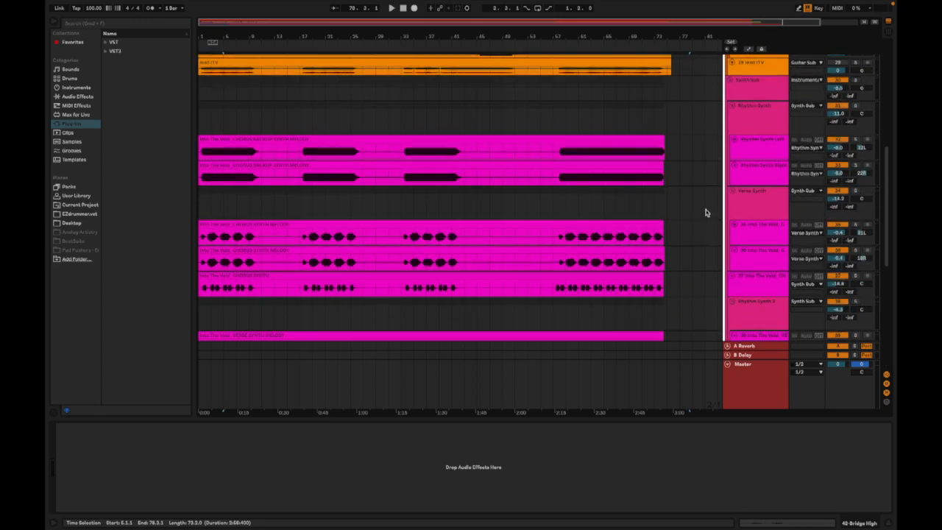
{"action": "right_click", "coordinate": [758, 135]}
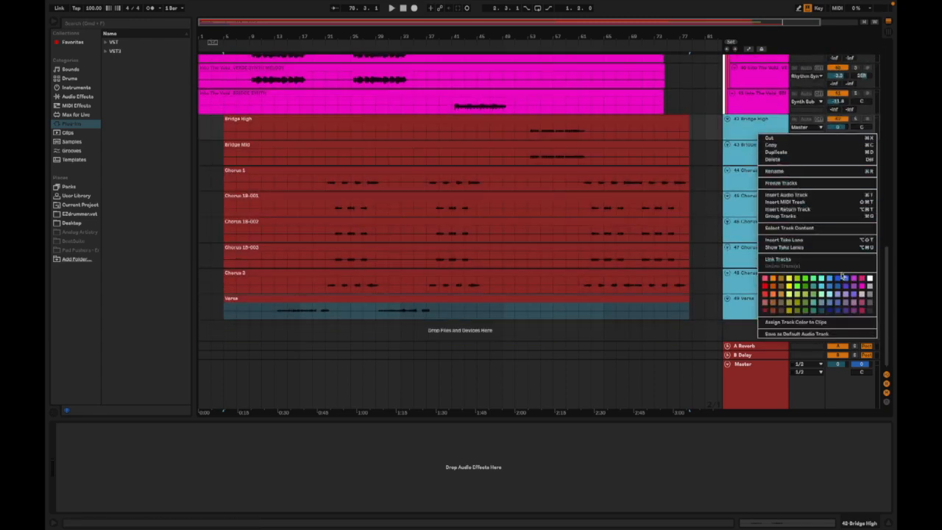
{"action": "left_click", "coordinate": [869, 310]}
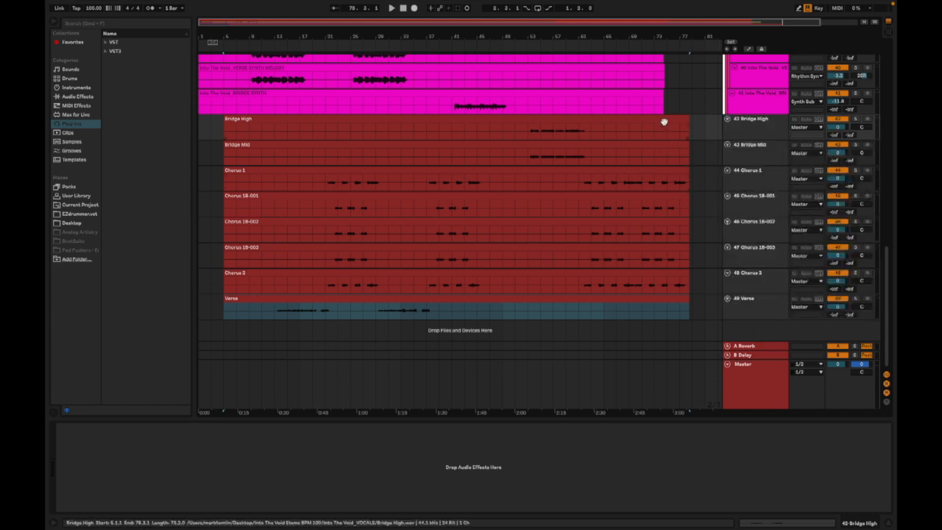
- Recolor all the vocal clips dark grey and move them together to start at bar 1
{"action": "left_click", "coordinate": [665, 134]}
{"action": "left_click", "coordinate": [616, 297], "text": "shift"}
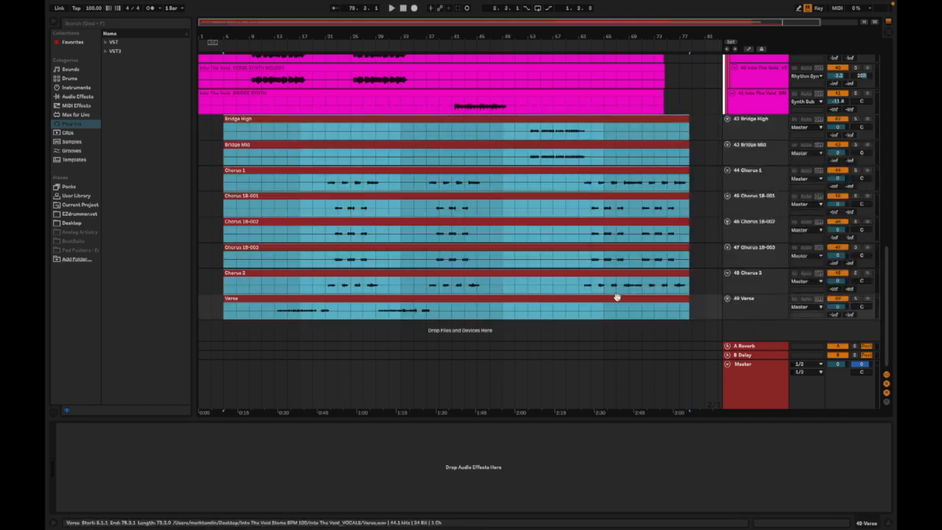
{"action": "right_click", "coordinate": [617, 296]}
{"action": "left_click", "coordinate": [721, 481]}
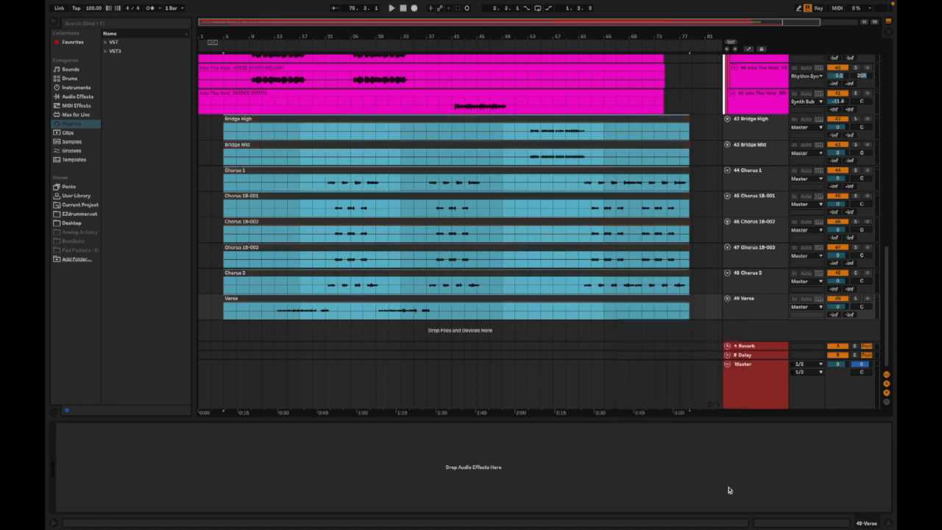
{"action": "left_click_drag", "start_coordinate": [353, 122], "coordinate": [312, 122]}
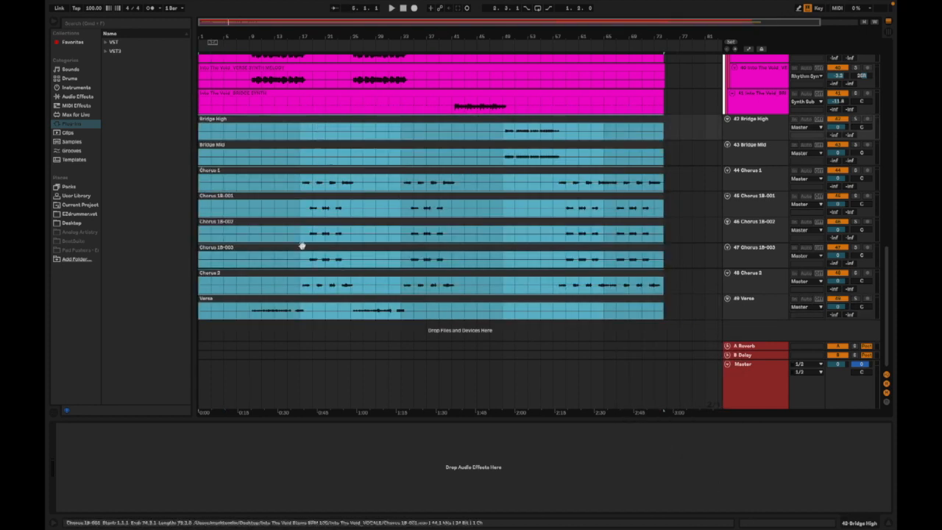
{"action": "left_click", "coordinate": [670, 128]}
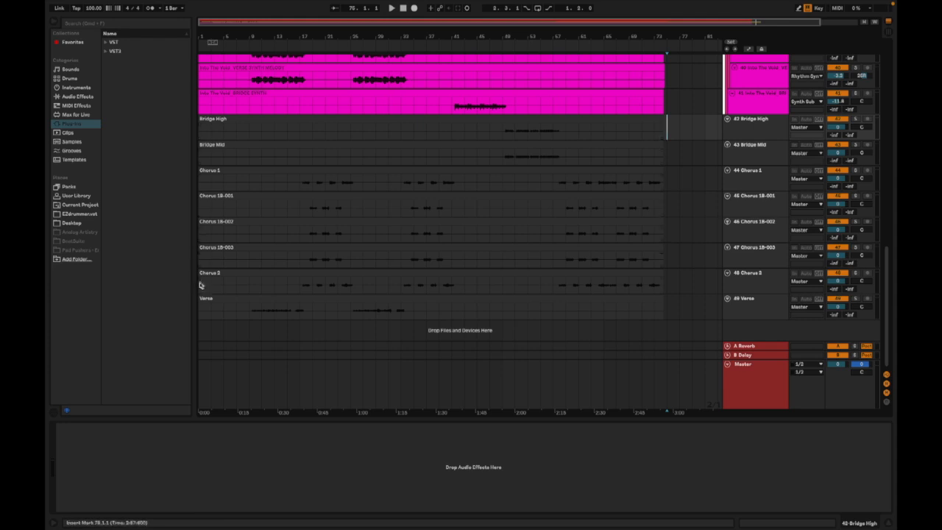
- Examine how the Verse vocal and the chorus vocals line up with the synth clips from bar 9 onward
{"action": "left_click", "coordinate": [249, 318]}
{"action": "key", "text": "plus"}
{"action": "key", "text": "plus"}
{"action": "key", "text": "plus"}
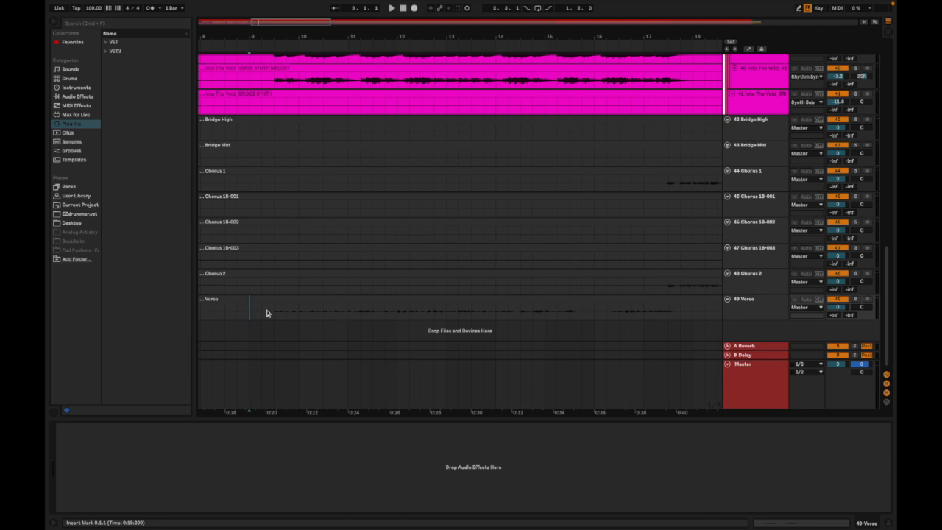
{"action": "key", "text": "minus"}
{"action": "key", "text": "minus"}
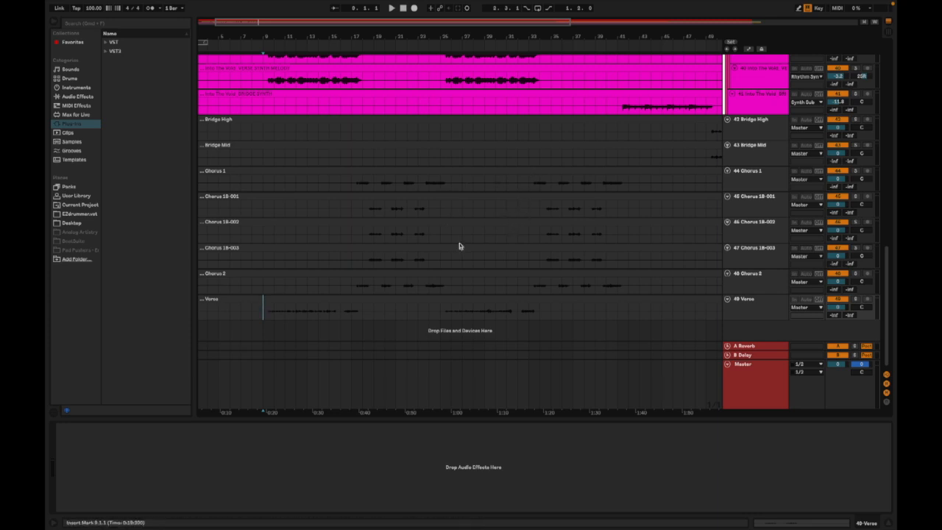
{"action": "scroll", "coordinate": [526, 193], "scroll_direction": "up", "scroll_amount": 2}
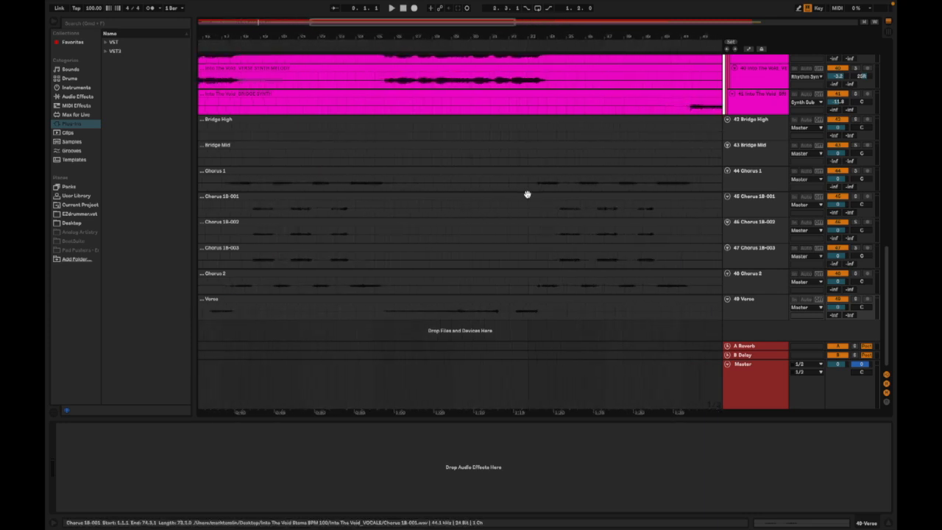
{"action": "scroll", "coordinate": [527, 193], "scroll_direction": "down", "scroll_amount": 3}
{"action": "scroll", "coordinate": [436, 292], "scroll_direction": "up", "scroll_amount": 1}
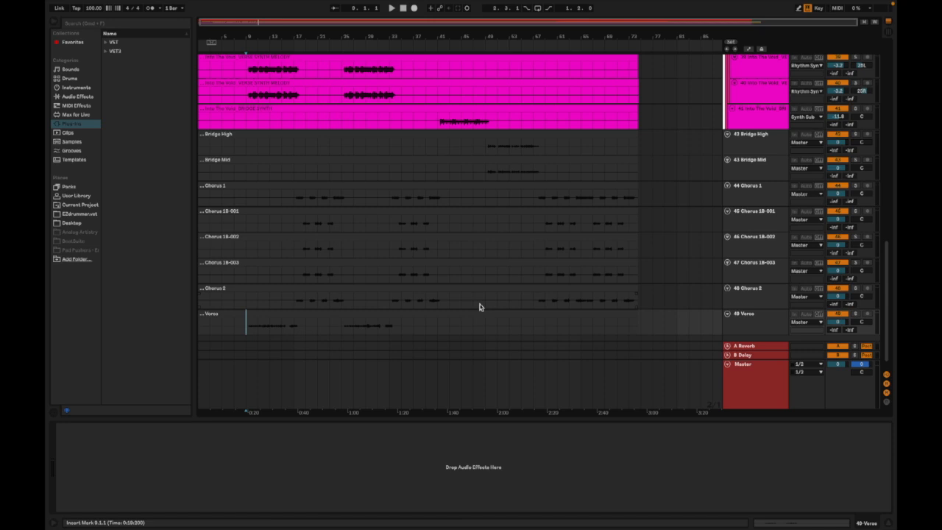
- Group the eight vocal tracks from Bridge High through Verse
{"action": "left_click", "coordinate": [758, 146]}
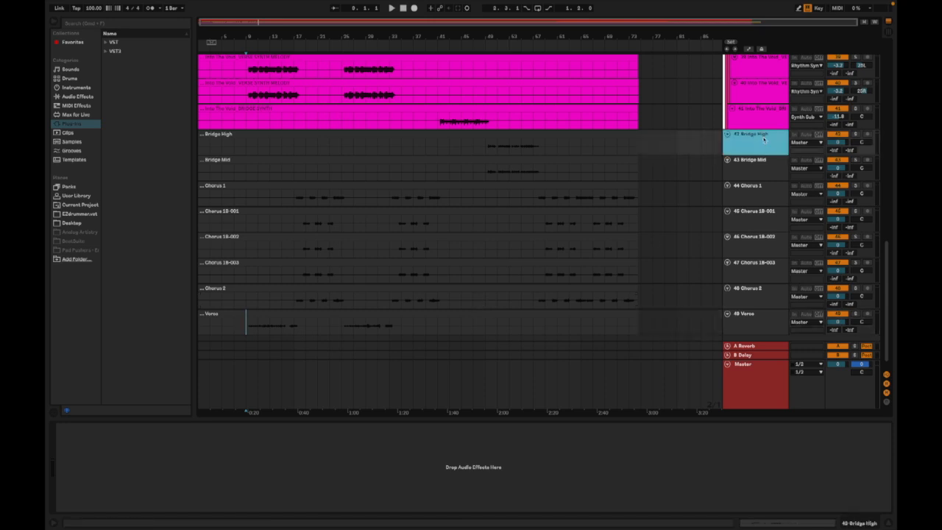
{"action": "left_click", "coordinate": [762, 325], "text": "shift"}
{"action": "right_click", "coordinate": [761, 326]}
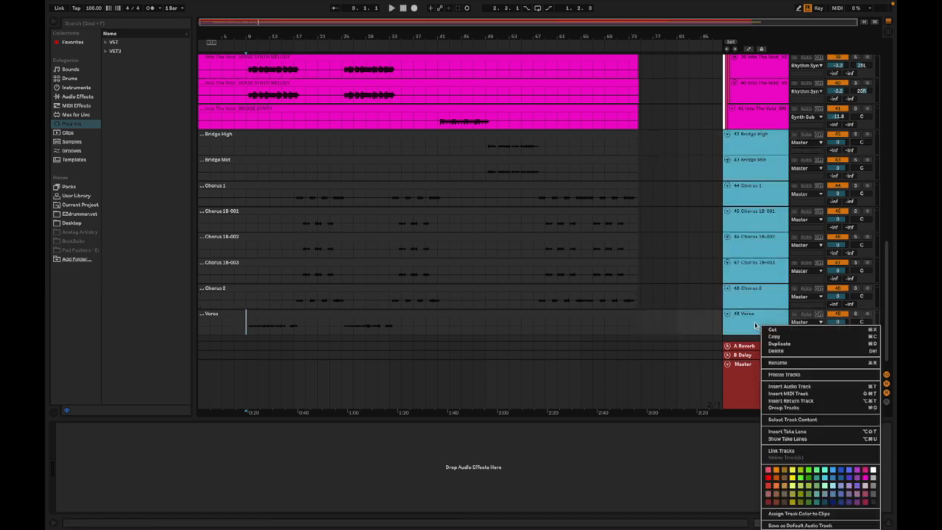
{"action": "left_click", "coordinate": [787, 407]}
- Color the new vocal group track grey and rename it Vocal Sub
{"action": "right_click", "coordinate": [747, 162]}
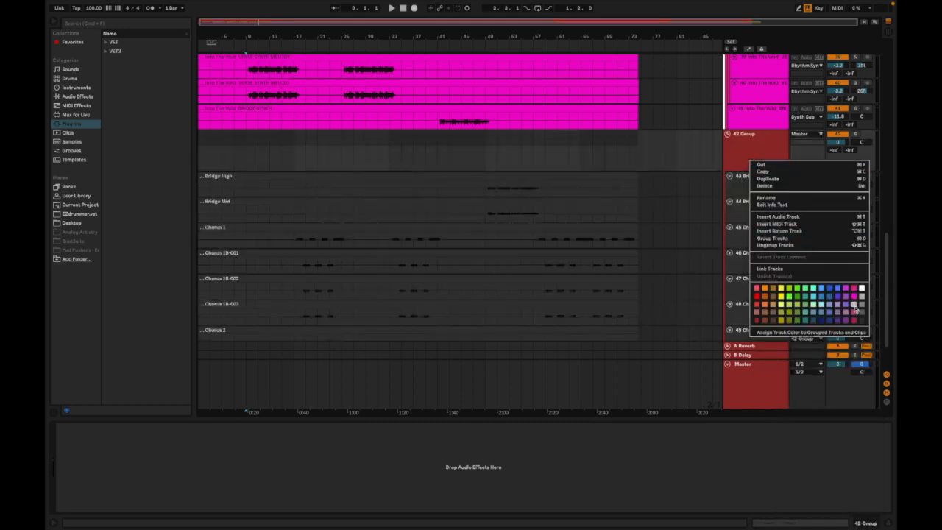
{"action": "left_click", "coordinate": [864, 316]}
{"action": "right_click", "coordinate": [755, 165]}
{"action": "left_click", "coordinate": [772, 190]}
{"action": "type", "text": "Vocal B"}
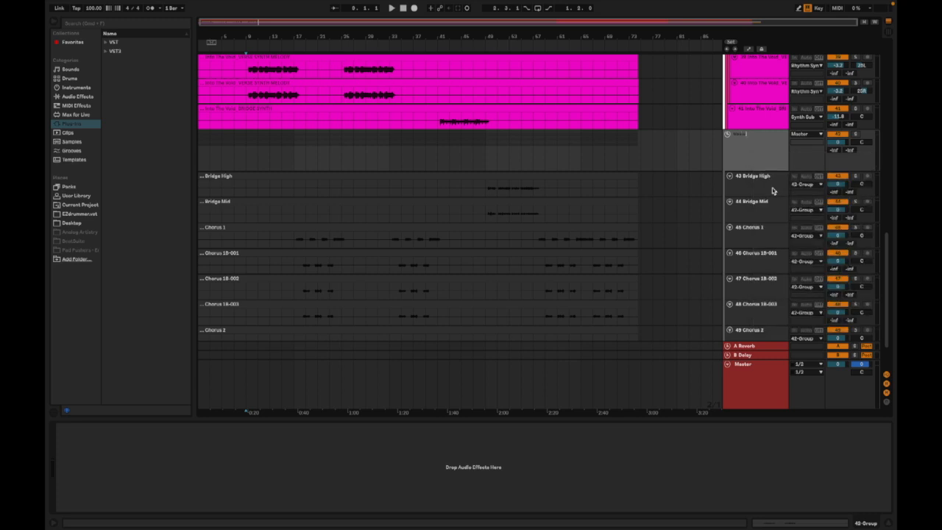
{"action": "type", "text": "ub"}
{"action": "key", "text": "Return"}
- Move the Verse track above Bridge High so it is first in the Vocal Sub group
{"action": "left_click", "coordinate": [766, 196]}
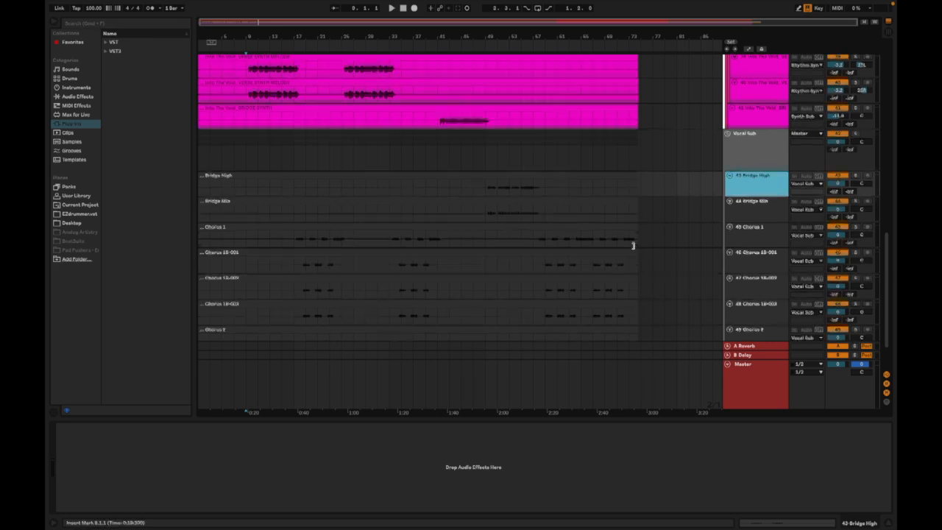
{"action": "scroll", "coordinate": [632, 245], "scroll_direction": "down", "scroll_amount": 3}
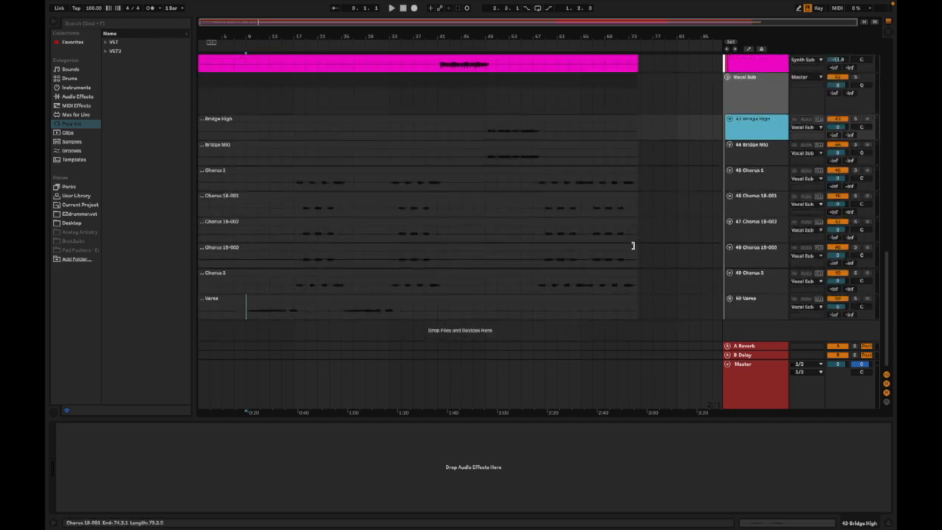
{"action": "left_click", "coordinate": [744, 308]}
{"action": "left_click_drag", "start_coordinate": [751, 312], "coordinate": [749, 131]}
- Move the Bridge High and Bridge Mid tracks below Chorus 2 in the Vocal Sub group
{"action": "left_click", "coordinate": [748, 157]}
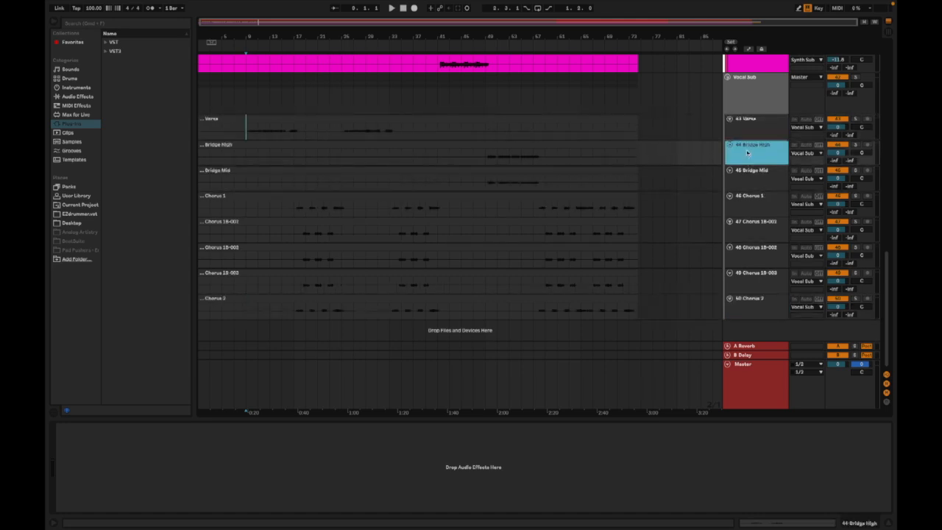
{"action": "left_click", "coordinate": [752, 188], "text": "shift"}
{"action": "left_click_drag", "start_coordinate": [751, 157], "coordinate": [759, 287]}
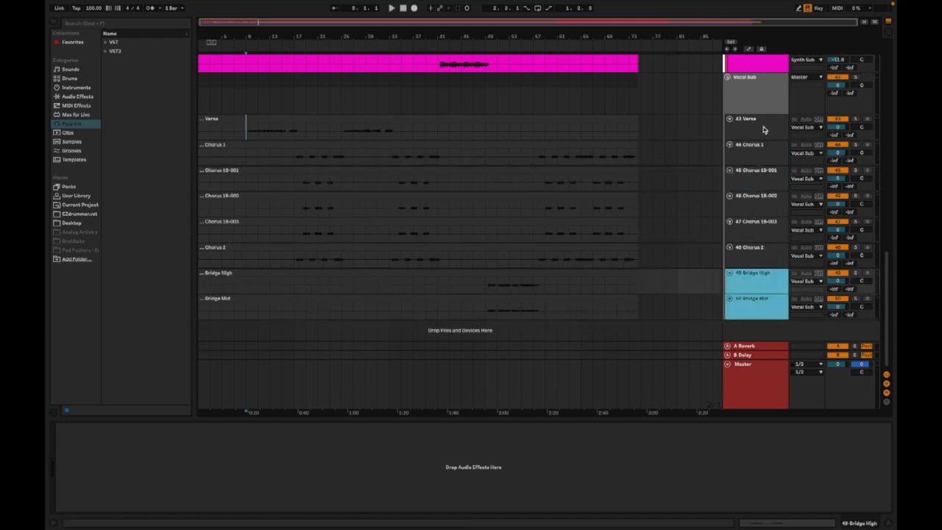
- Briefly solo the Verse track, release the solo, and play the full mix from bar 7
{"action": "left_click", "coordinate": [763, 129]}
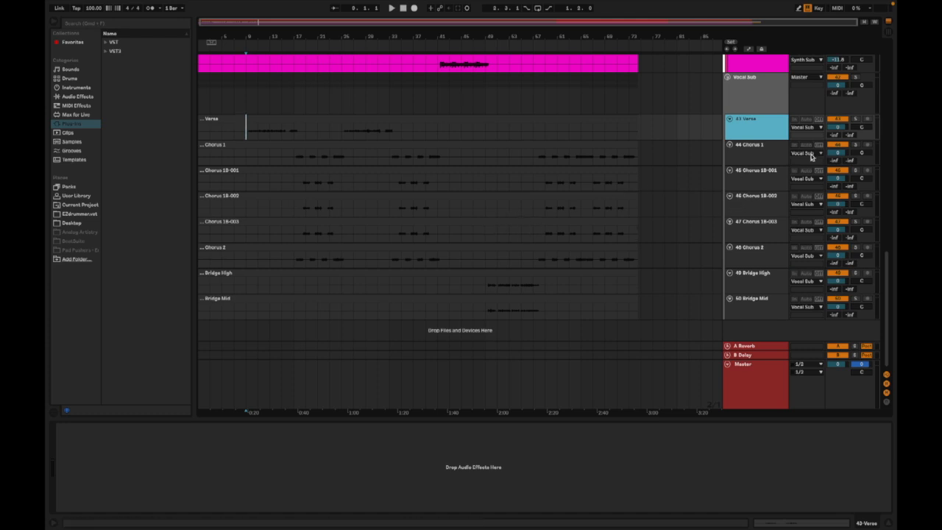
{"action": "left_click", "coordinate": [855, 120]}
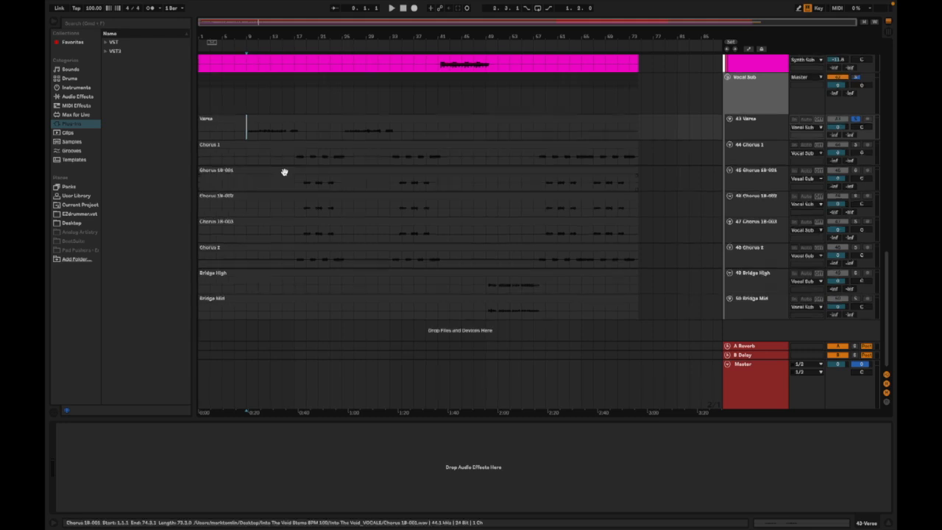
{"action": "left_click", "coordinate": [282, 139]}
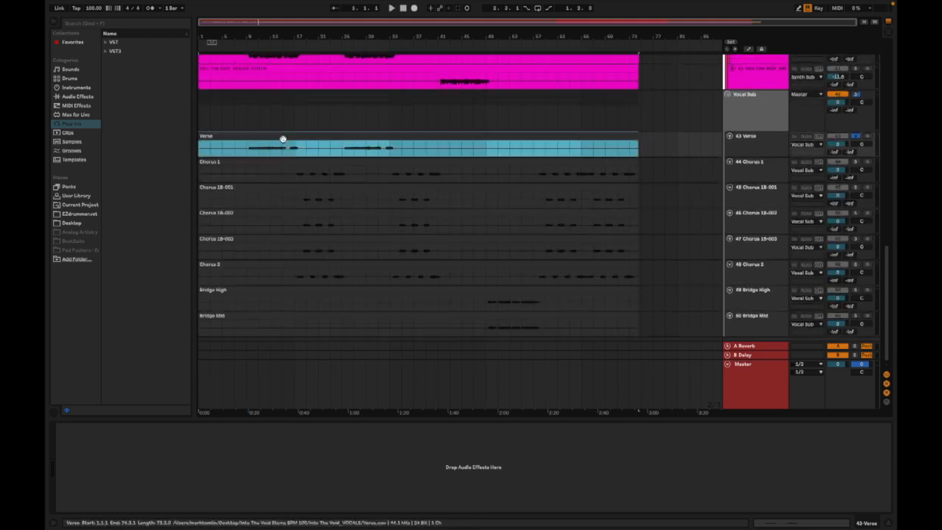
{"action": "left_click", "coordinate": [247, 152]}
{"action": "left_click", "coordinate": [234, 151]}
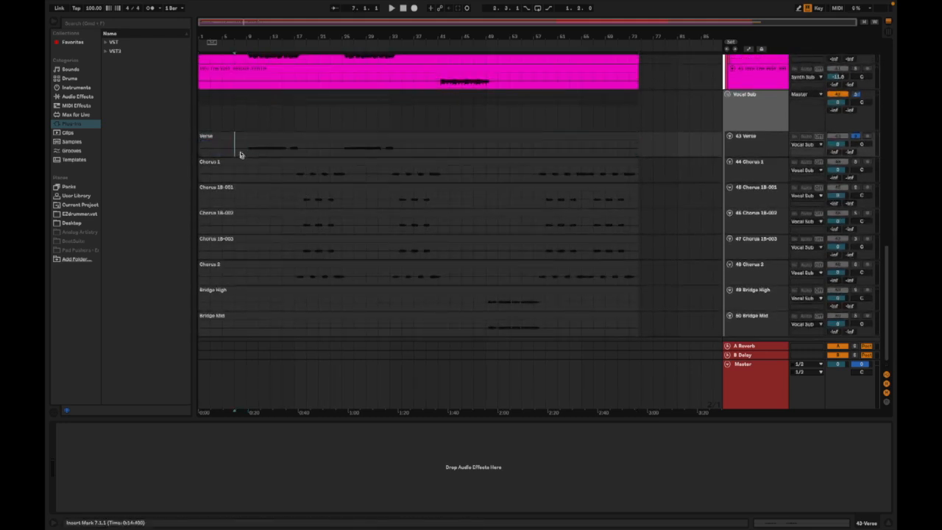
{"action": "left_click", "coordinate": [857, 139]}
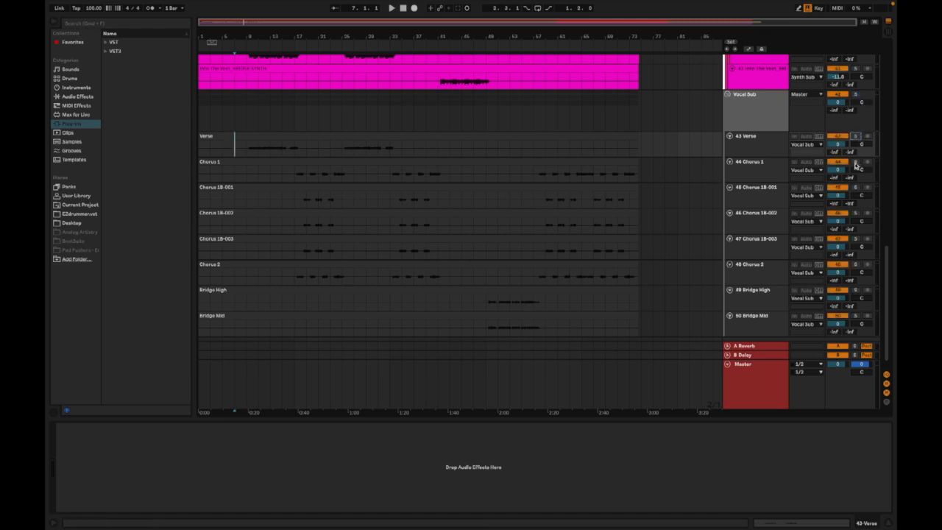
{"action": "key", "text": "space"}
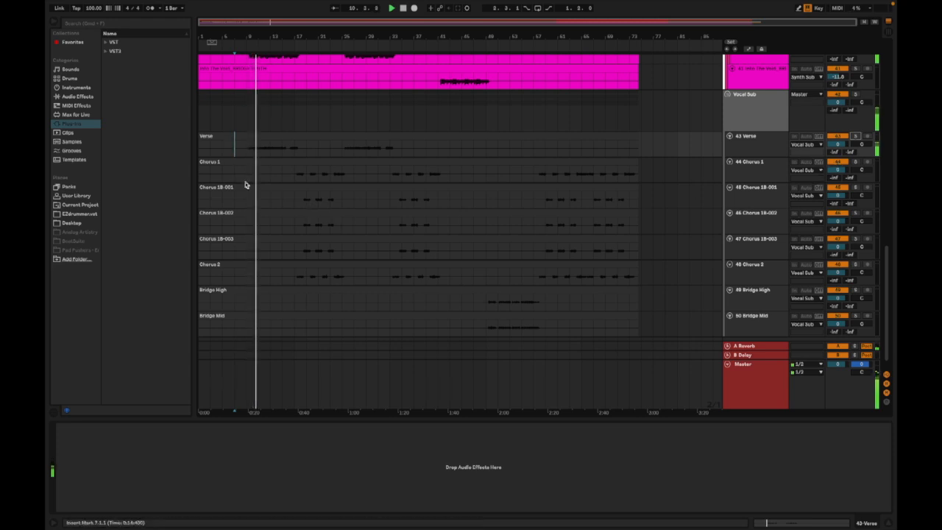
- Play the full mix from around bar 9 and examine the Verse vocal's timing up close
{"action": "scroll", "coordinate": [251, 149], "scroll_direction": "up", "scroll_amount": 4}
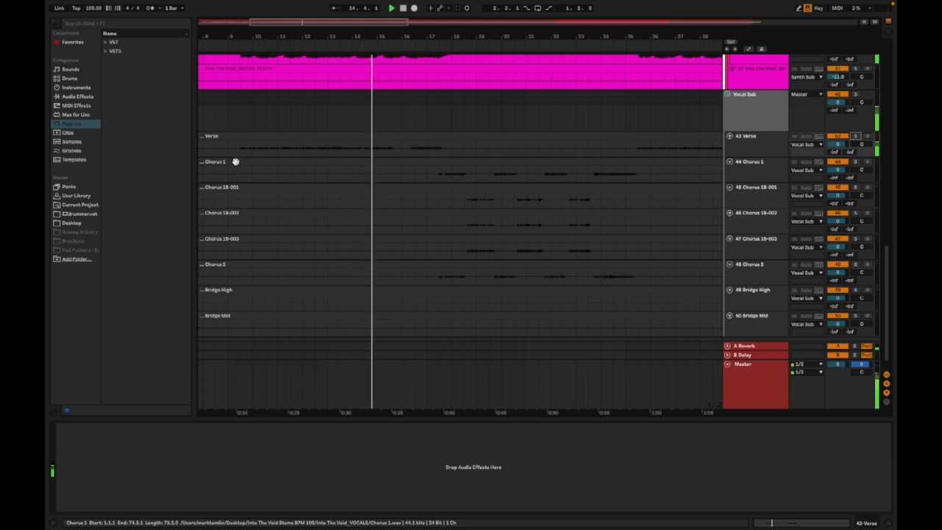
{"action": "left_click", "coordinate": [240, 156]}
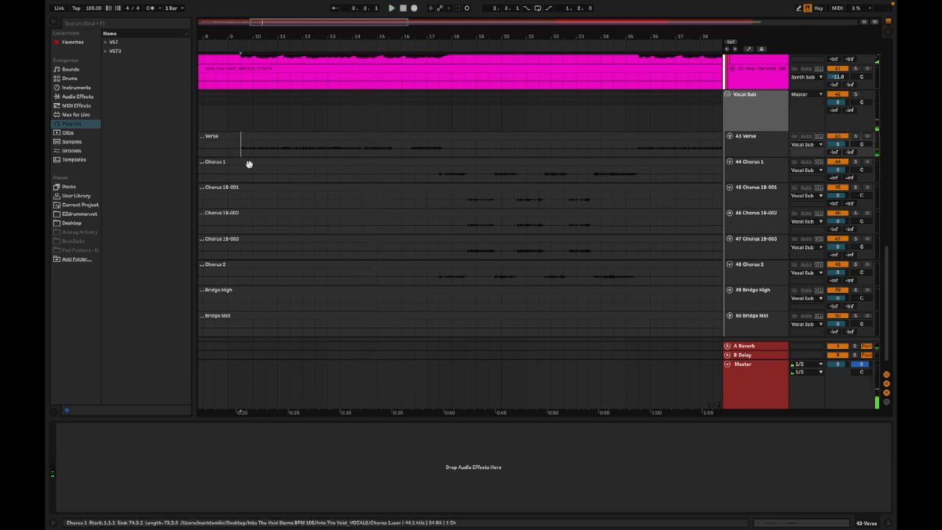
{"action": "scroll", "coordinate": [250, 165], "scroll_direction": "up", "scroll_amount": 5}
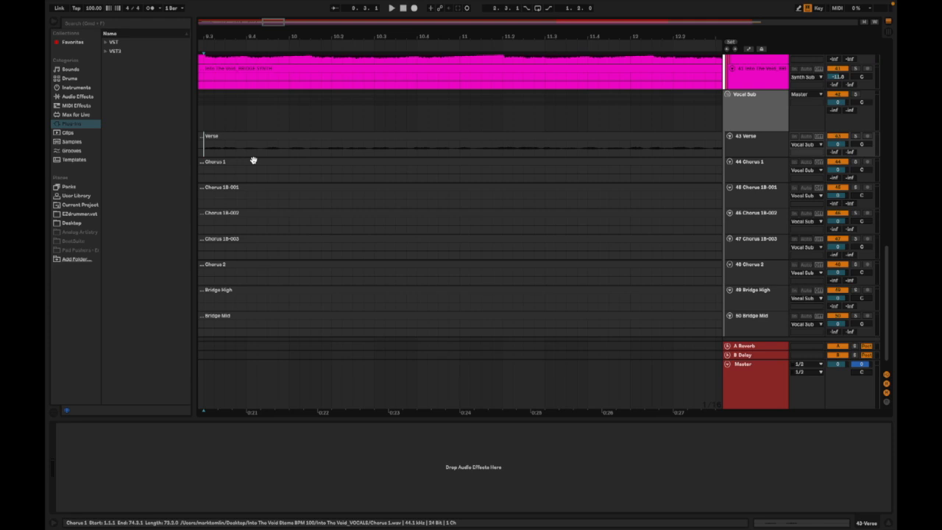
{"action": "scroll", "coordinate": [242, 163], "scroll_direction": "left", "scroll_amount": 3}
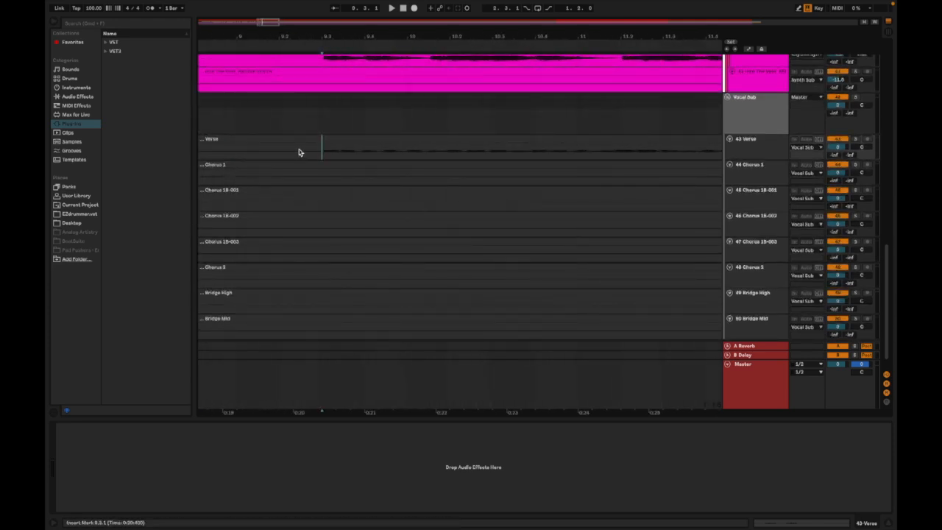
{"action": "scroll", "coordinate": [299, 149], "scroll_direction": "up", "scroll_amount": 3}
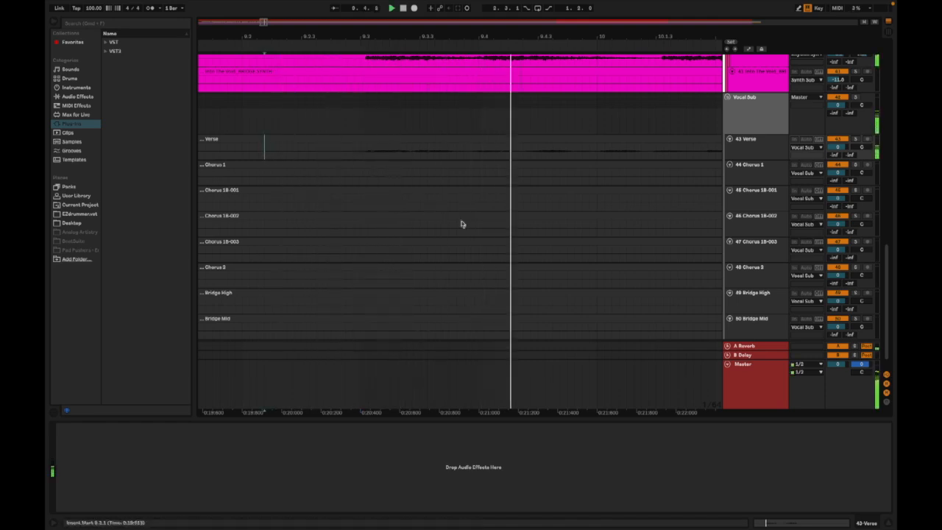
{"action": "scroll", "coordinate": [444, 223], "scroll_direction": "up", "scroll_amount": 2}
{"action": "scroll", "coordinate": [445, 224], "scroll_direction": "right", "scroll_amount": 7}
{"action": "scroll", "coordinate": [443, 221], "scroll_direction": "right", "scroll_amount": 2}
{"action": "scroll", "coordinate": [443, 220], "scroll_direction": "up", "scroll_amount": 1}
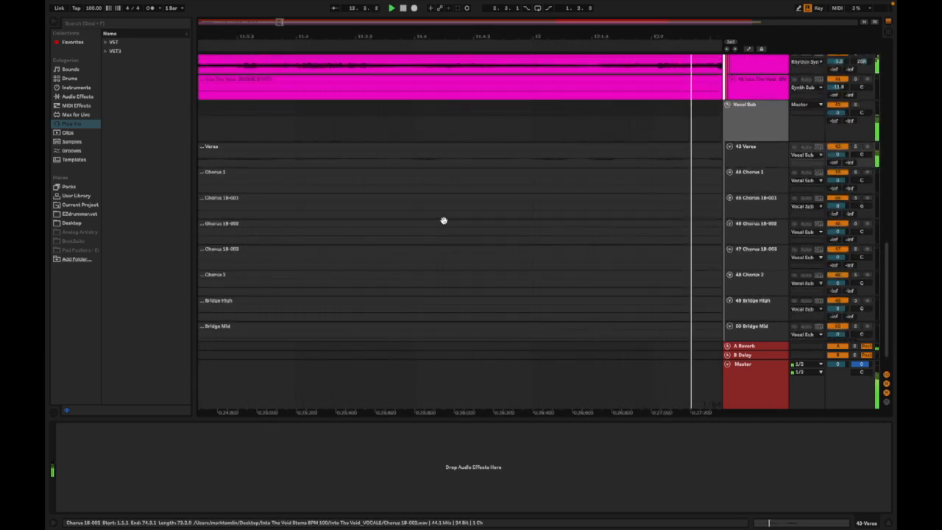
{"action": "scroll", "coordinate": [443, 221], "scroll_direction": "down", "scroll_amount": 5}
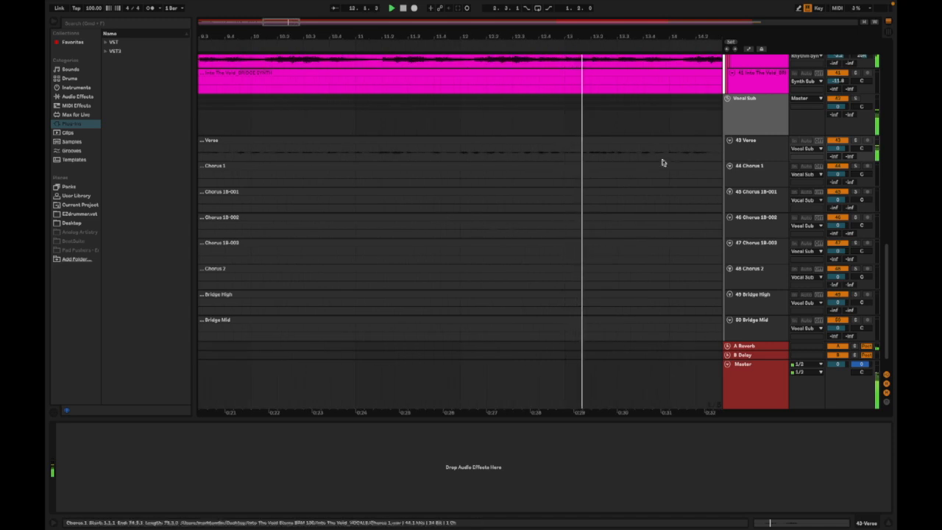
- Increase the height of the Verse track so its waveform is larger, and stop playback
{"action": "left_click", "coordinate": [742, 157]}
{"action": "left_click_drag", "start_coordinate": [741, 161], "coordinate": [741, 186]}
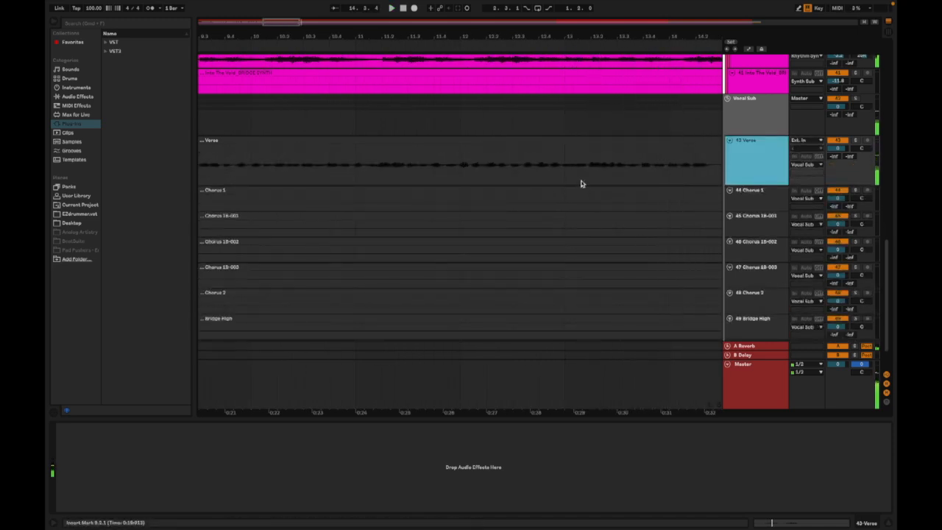
{"action": "key", "text": "space"}
- Play the full mix from bar 16.3.1 through the first chorus to check the chorus vocals' placement
{"action": "scroll", "coordinate": [467, 178], "scroll_direction": "left", "scroll_amount": 5}
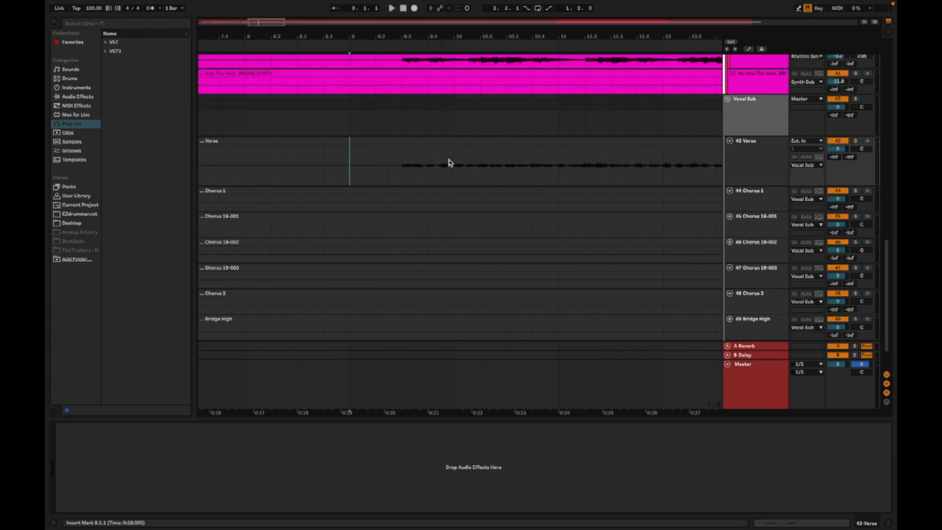
{"action": "scroll", "coordinate": [449, 162], "scroll_direction": "down", "scroll_amount": 5}
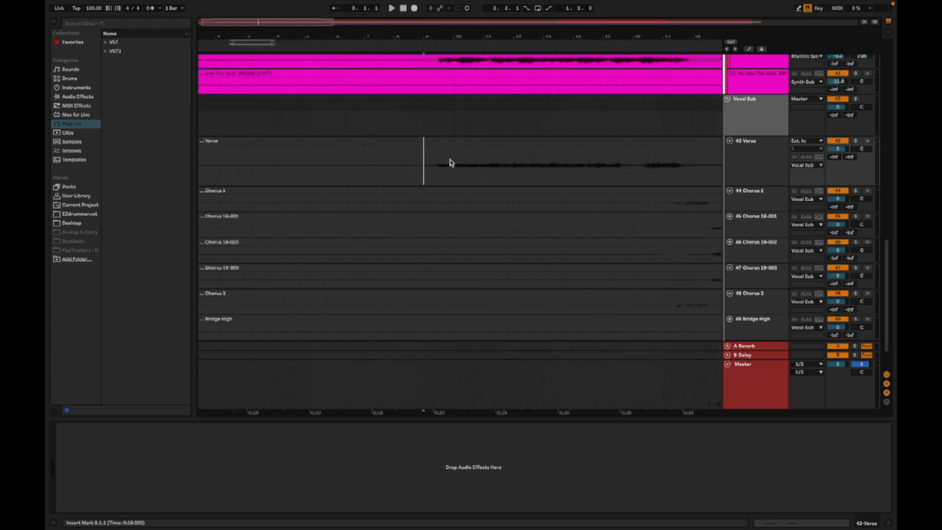
{"action": "left_click", "coordinate": [549, 205]}
{"action": "key", "text": "space"}
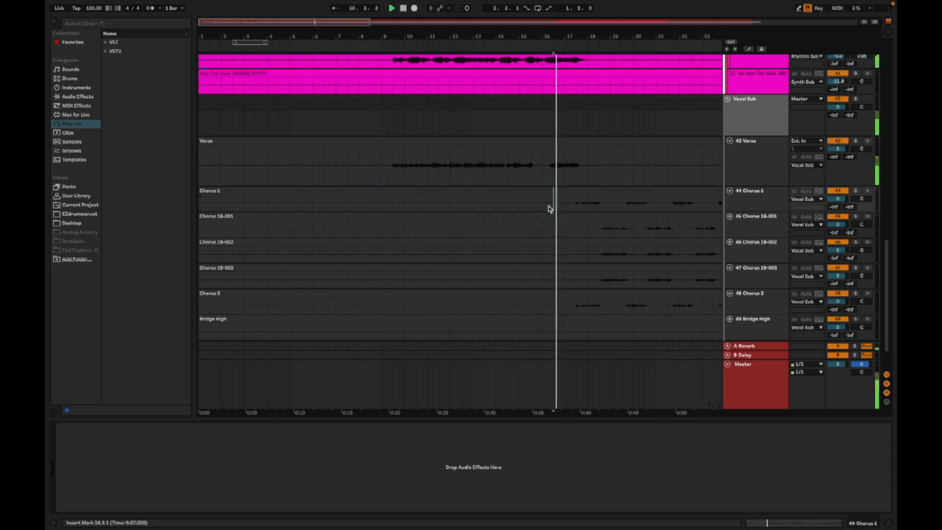
{"action": "scroll", "coordinate": [626, 172], "scroll_direction": "right", "scroll_amount": 3}
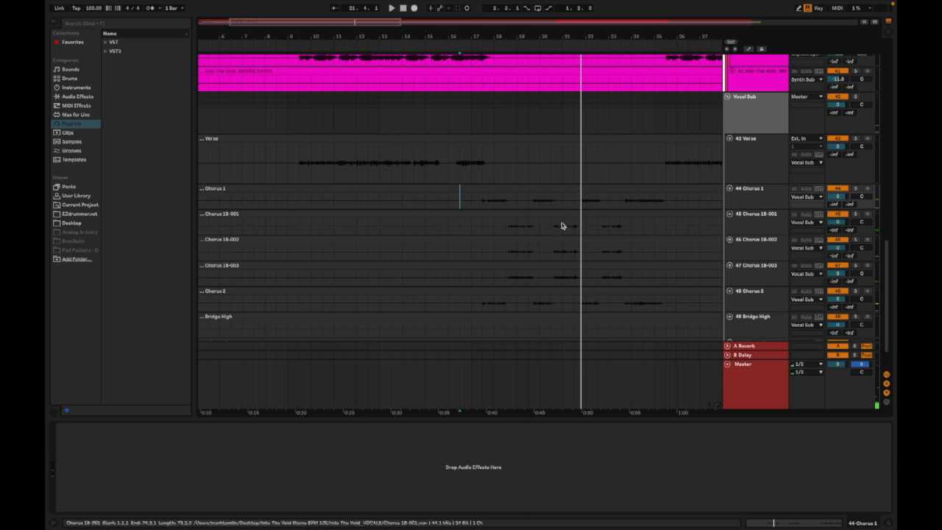
- Play the full mix from about bar 48 through the bridge to check the Bridge High and Bridge Mid vocals
{"action": "scroll", "coordinate": [561, 225], "scroll_direction": "right", "scroll_amount": 10}
{"action": "scroll", "coordinate": [553, 233], "scroll_direction": "down", "scroll_amount": 1}
{"action": "scroll", "coordinate": [553, 235], "scroll_direction": "down", "scroll_amount": 1}
{"action": "scroll", "coordinate": [553, 234], "scroll_direction": "left", "scroll_amount": 2}
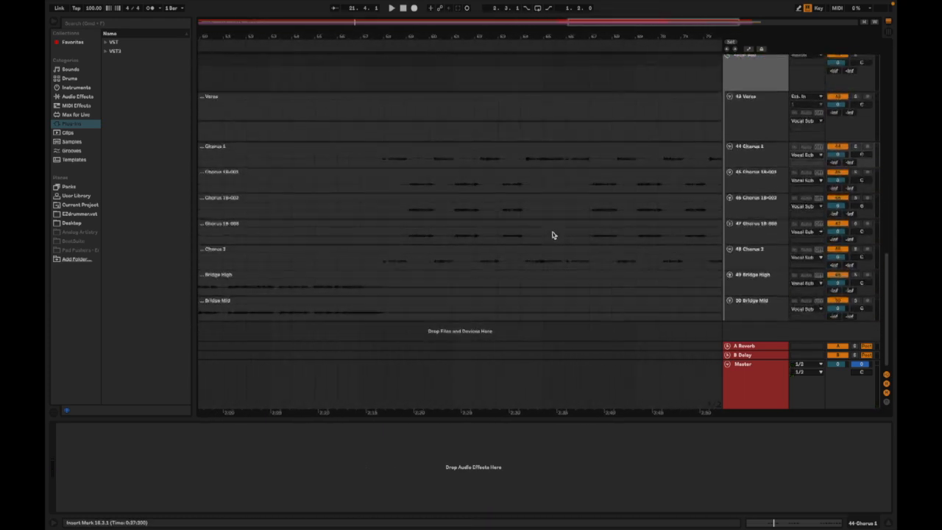
{"action": "left_click", "coordinate": [397, 287]}
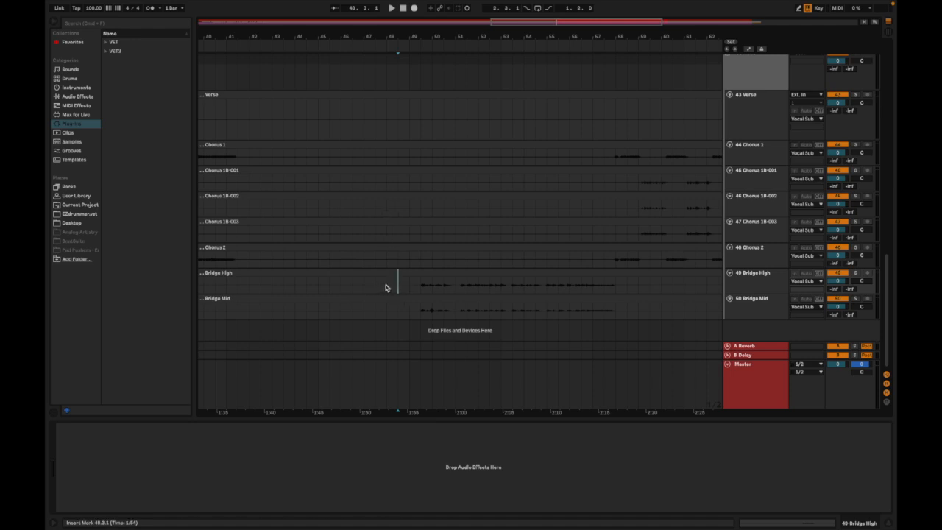
{"action": "key", "text": "space"}
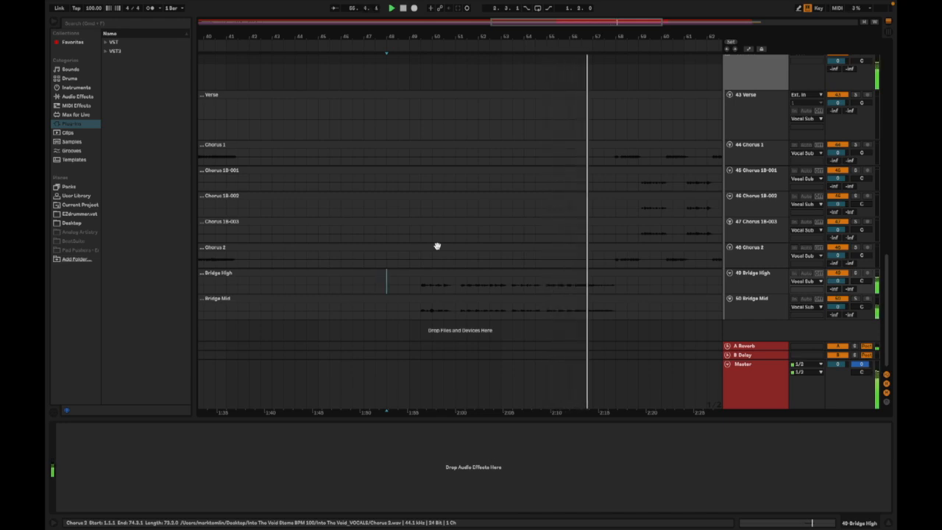
{"action": "key", "text": "space"}
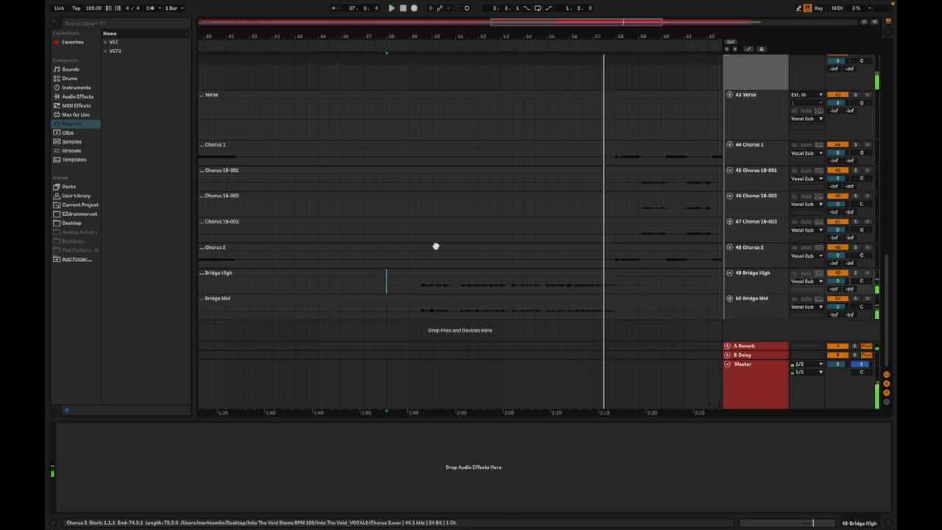
- Solo the Verse track and play it from bar 9 to judge its level
{"action": "scroll", "coordinate": [378, 288], "scroll_direction": "left", "scroll_amount": 12}
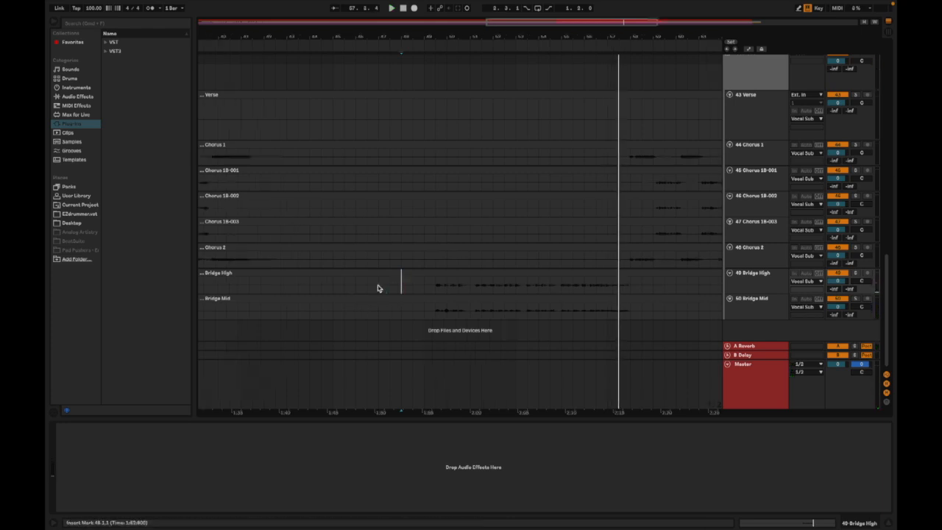
{"action": "scroll", "coordinate": [378, 288], "scroll_direction": "up", "scroll_amount": 2}
{"action": "scroll", "coordinate": [378, 289], "scroll_direction": "up", "scroll_amount": 3}
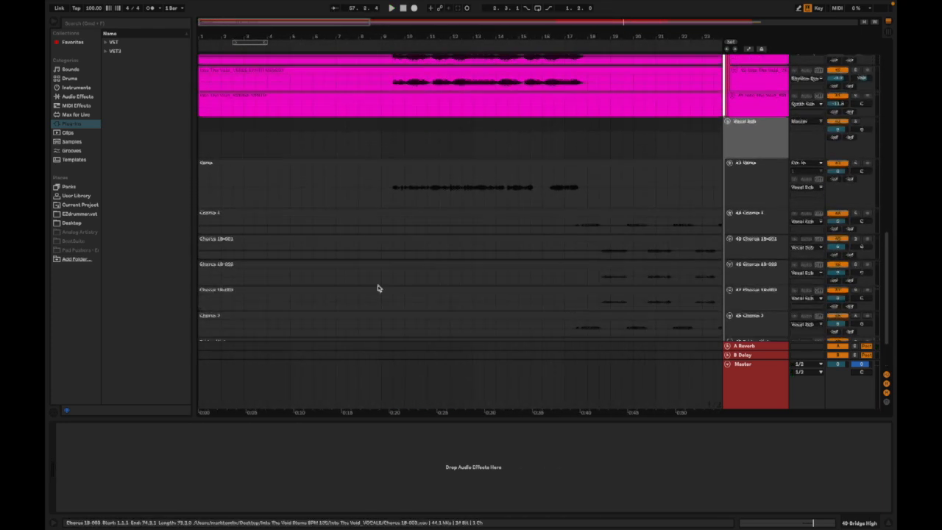
{"action": "scroll", "coordinate": [377, 287], "scroll_direction": "up", "scroll_amount": 4}
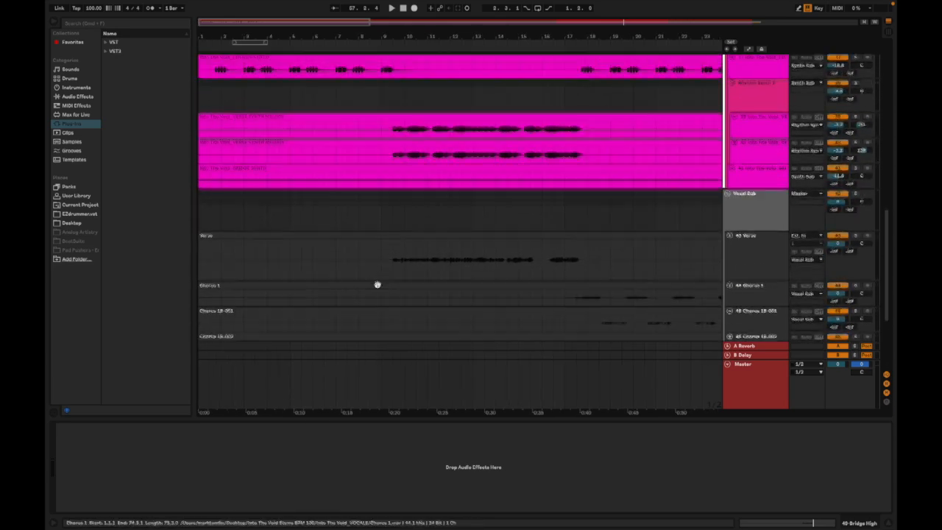
{"action": "scroll", "coordinate": [377, 287], "scroll_direction": "up", "scroll_amount": 2}
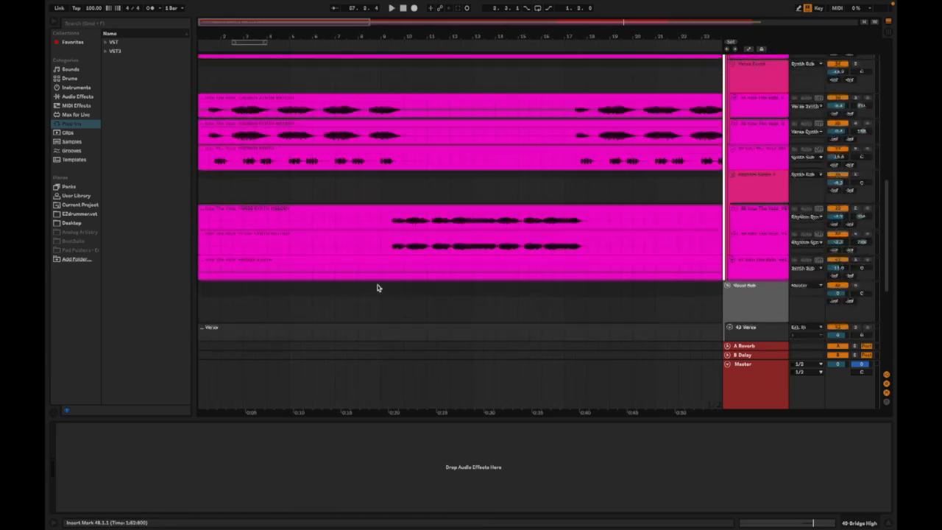
{"action": "scroll", "coordinate": [379, 285], "scroll_direction": "down", "scroll_amount": 6}
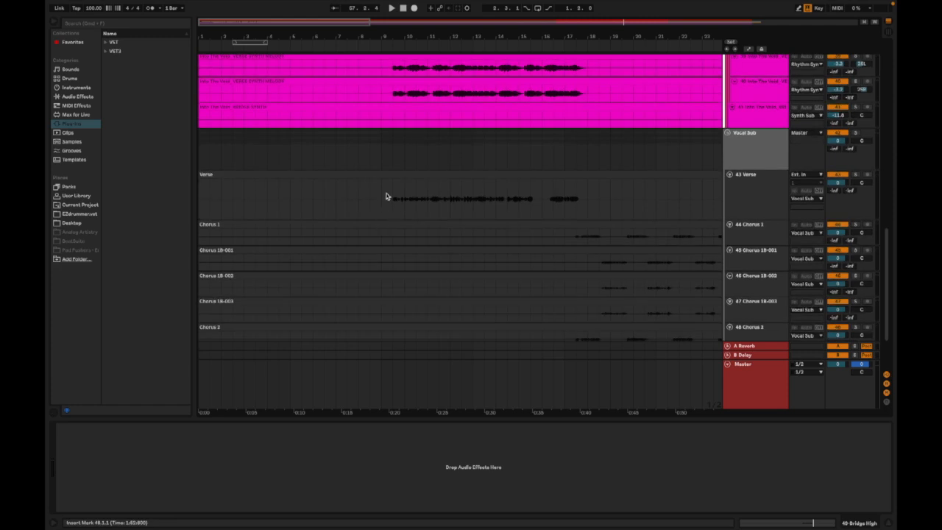
{"action": "left_click", "coordinate": [392, 212]}
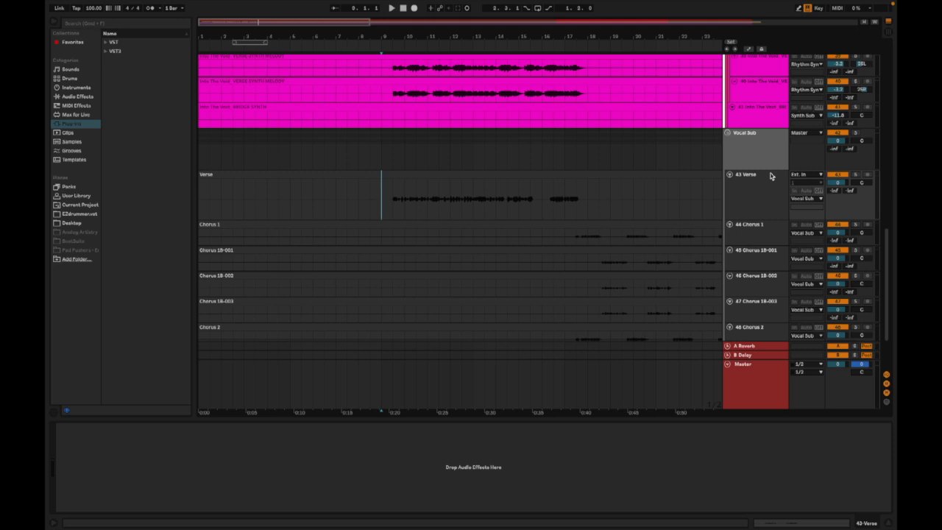
{"action": "left_click", "coordinate": [857, 176]}
{"action": "key", "text": "space"}
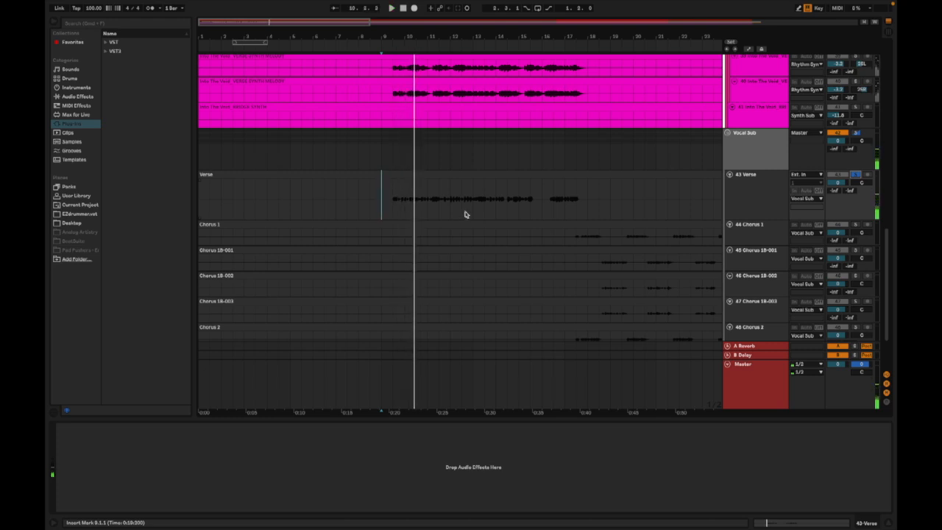
{"action": "key", "text": "space"}
- Open the Verse clip and raise its gain to 7.63 dB while playing from the vocal's entry
{"action": "double_click", "coordinate": [470, 180]}
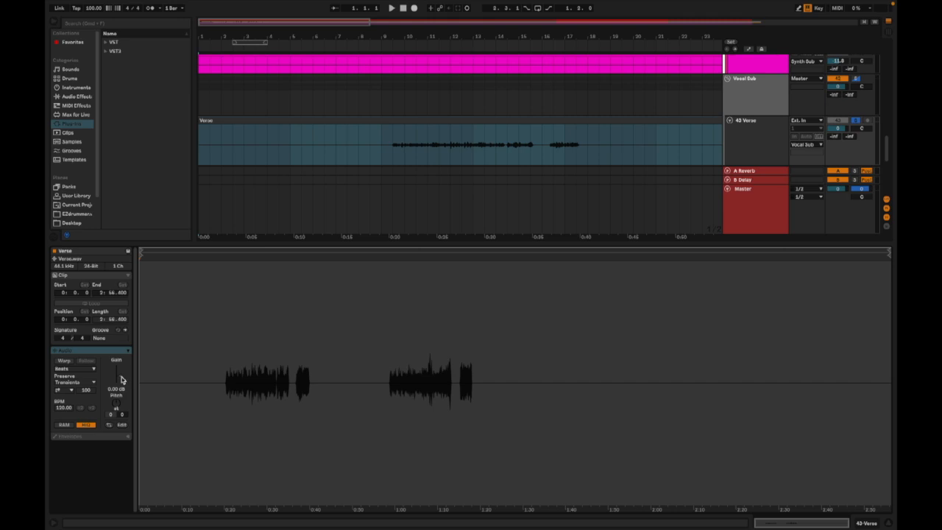
{"action": "left_click", "coordinate": [367, 161]}
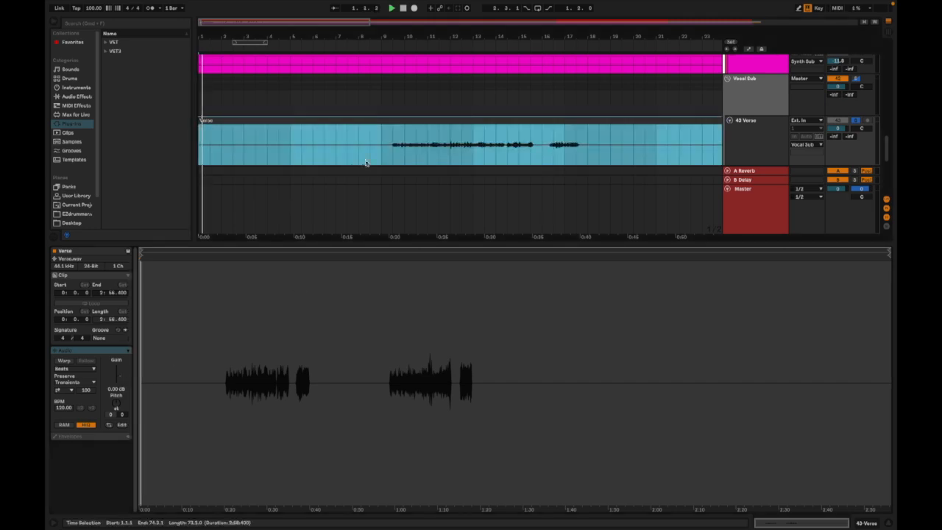
{"action": "left_click", "coordinate": [392, 156]}
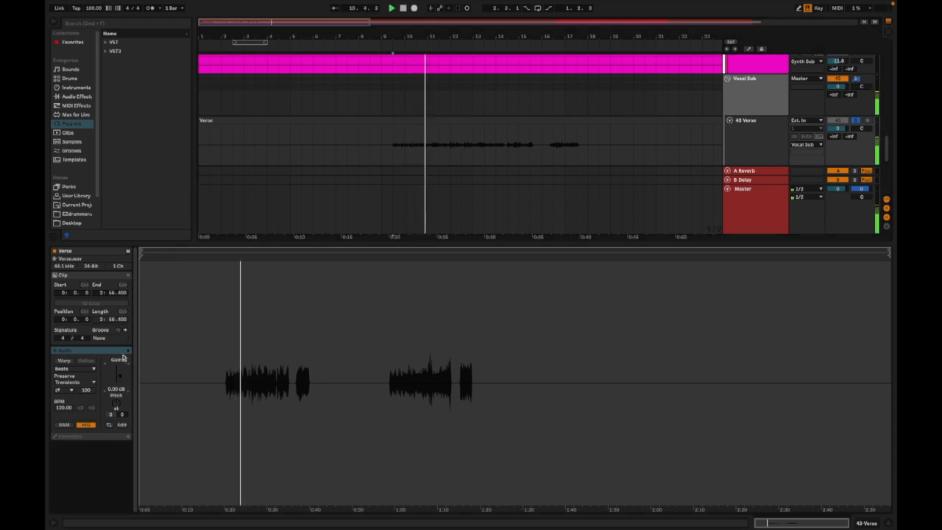
{"action": "left_click_drag", "start_coordinate": [123, 357], "coordinate": [122, 341]}
{"action": "left_click_drag", "start_coordinate": [121, 375], "coordinate": [121, 372]}
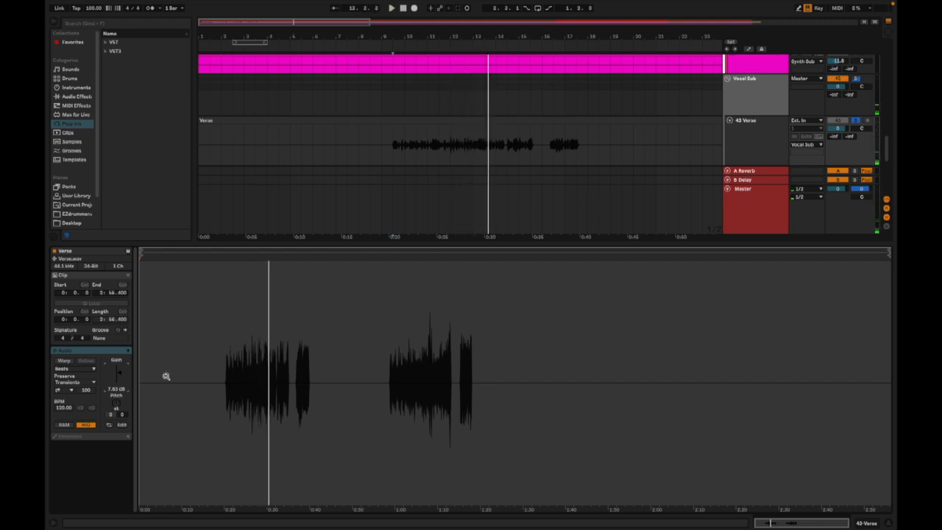
- Solo the Chorus 1 track in place of Verse and open the Chorus 1 clip for editing
{"action": "scroll", "coordinate": [739, 138], "scroll_direction": "down", "scroll_amount": 3}
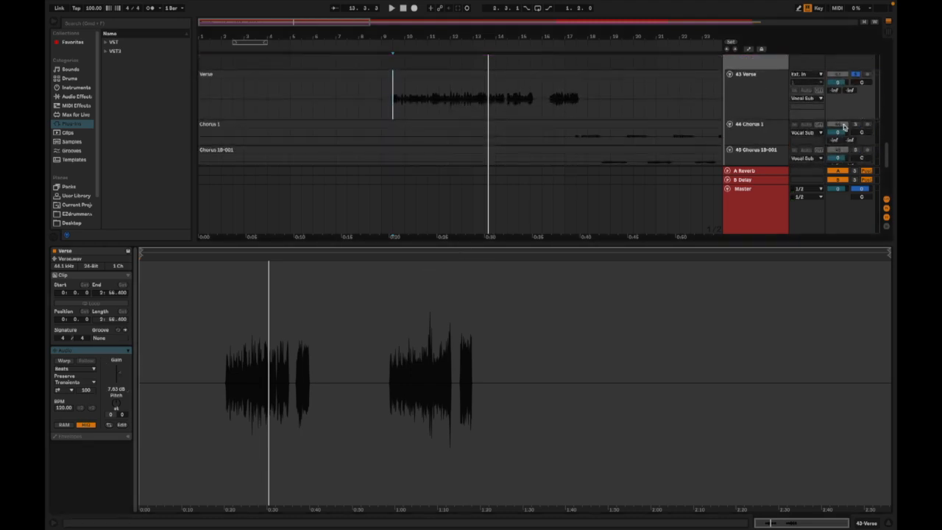
{"action": "left_click", "coordinate": [683, 129]}
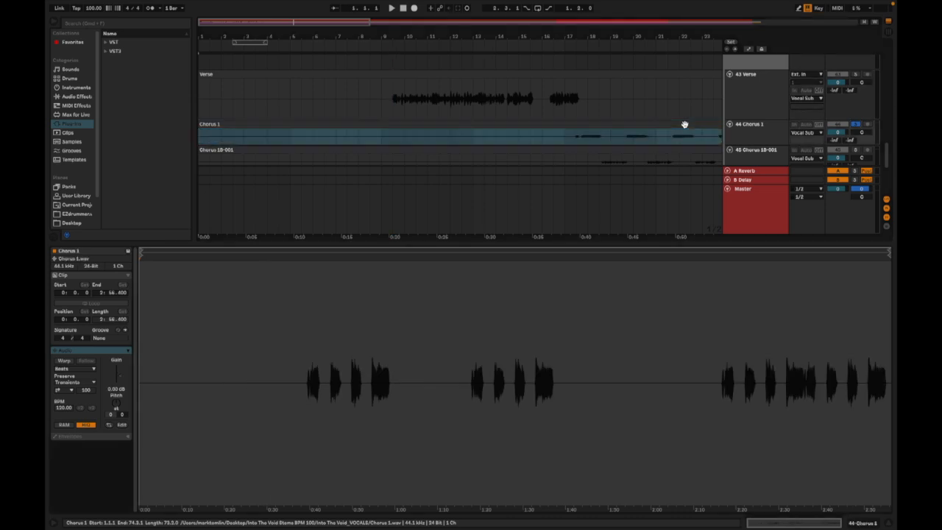
{"action": "key", "text": "space"}
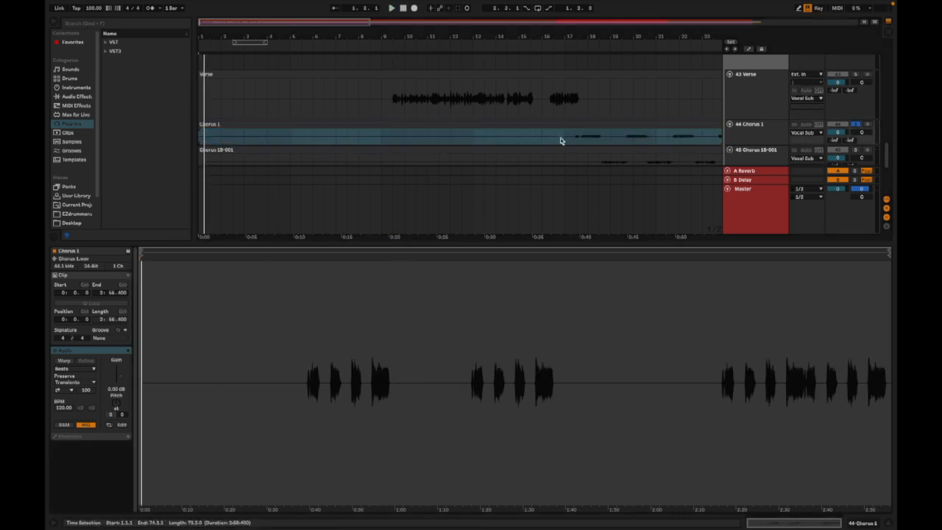
{"action": "left_click", "coordinate": [562, 140]}
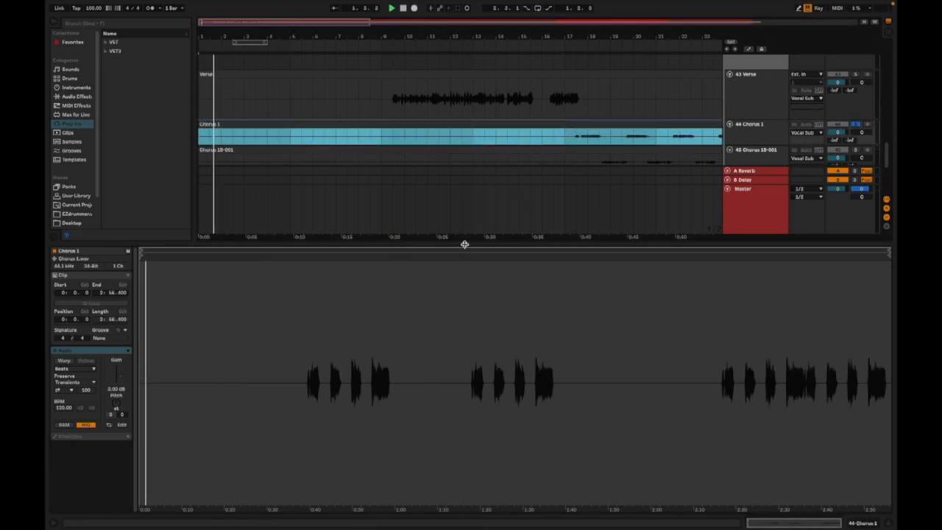
- Shrink the clip view to reveal more vocal tracks, and raise the Chorus 1 clip gain while playing from bar 17
{"action": "left_click_drag", "start_coordinate": [464, 246], "coordinate": [454, 330]}
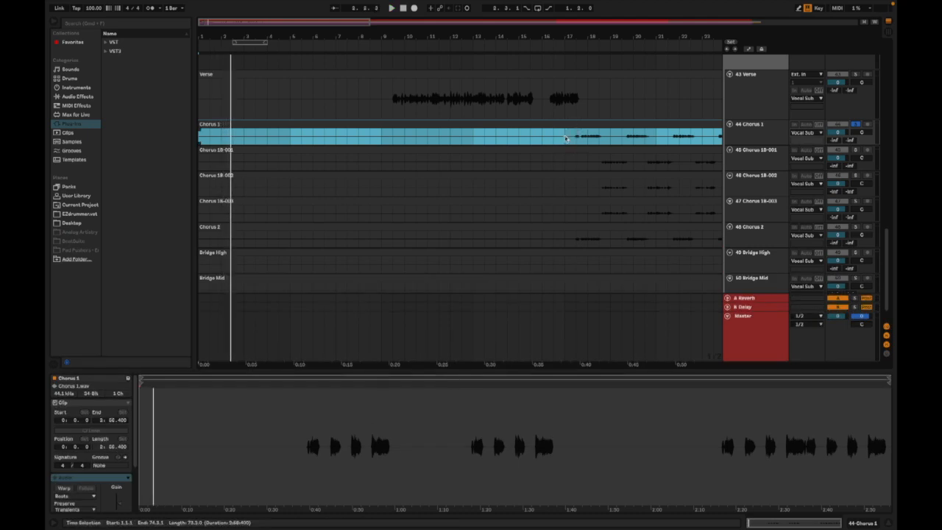
{"action": "left_click", "coordinate": [564, 136]}
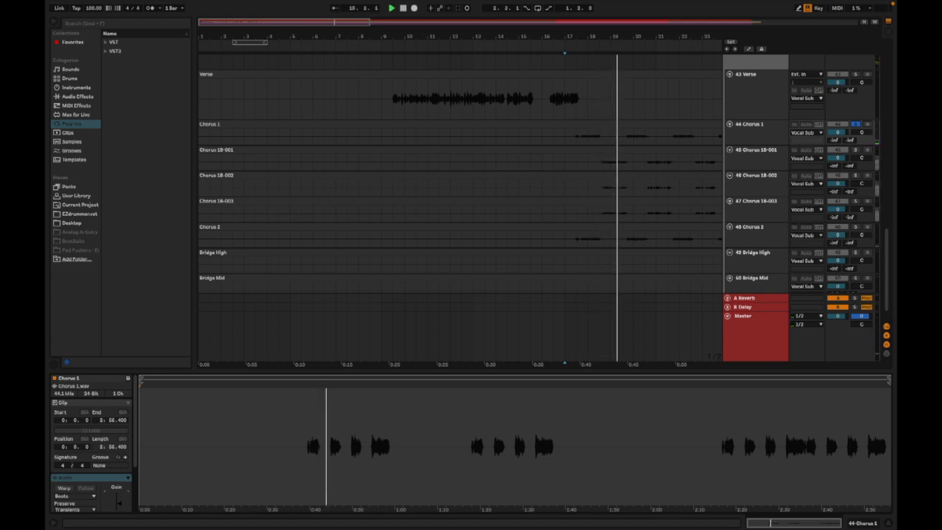
{"action": "left_click_drag", "start_coordinate": [120, 504], "coordinate": [120, 501]}
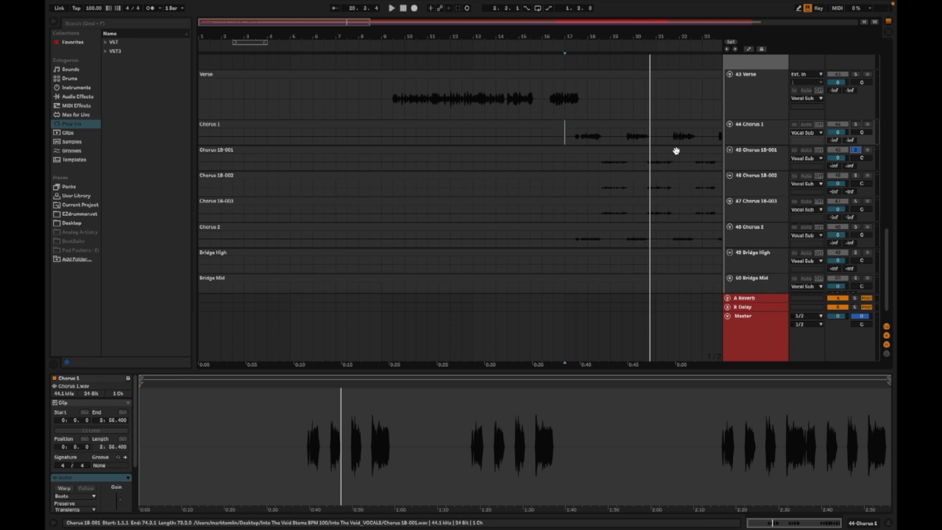
- Play the soloed Chorus 1B-001 track from its vocal entry in bar 18 and raise its clip gain
{"action": "left_click", "coordinate": [598, 162]}
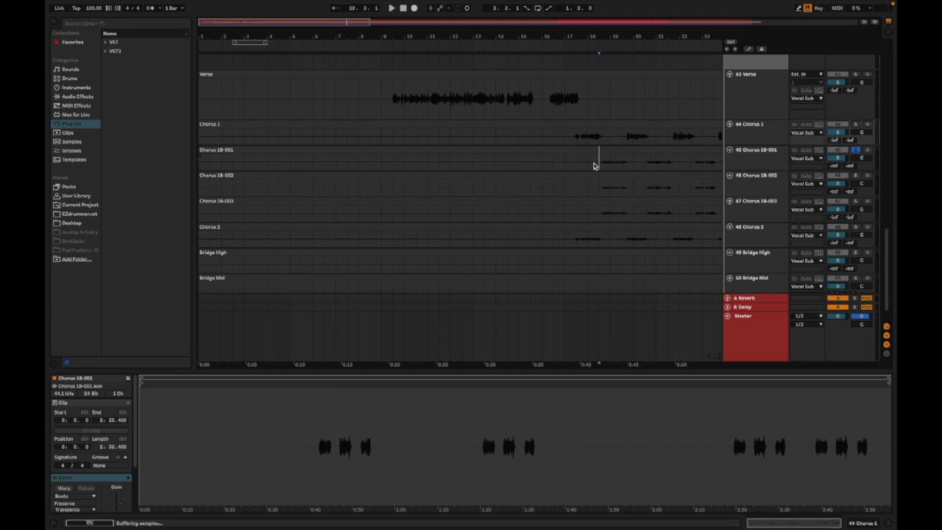
{"action": "key", "text": "space"}
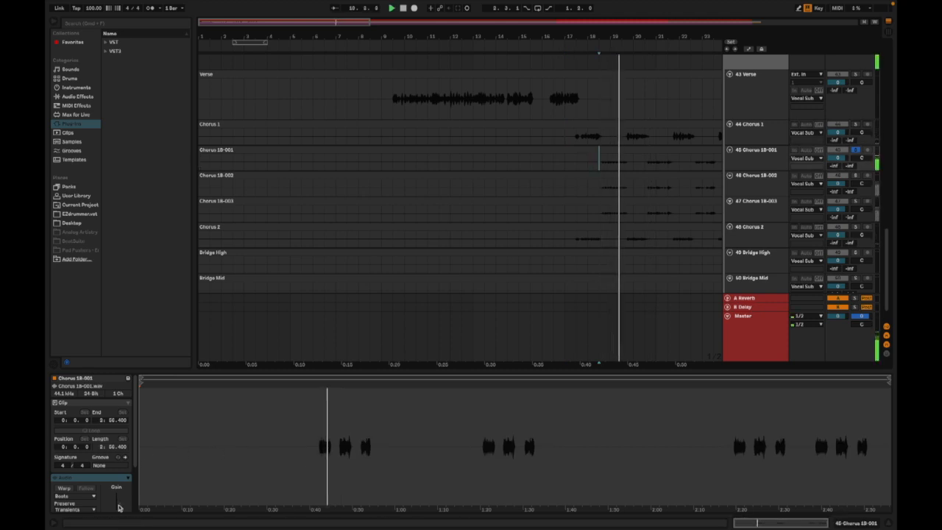
{"action": "left_click", "coordinate": [605, 153]}
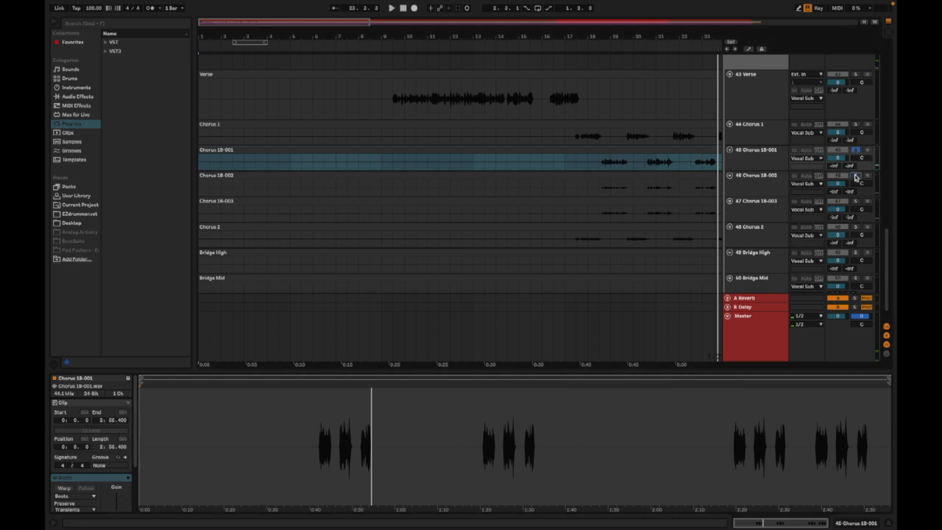
- Solo Chorus 1B-002 in place of Chorus 1B-001 and raise its clip gain while playing from bar 18
{"action": "left_click", "coordinate": [636, 178]}
{"action": "key", "text": "space"}
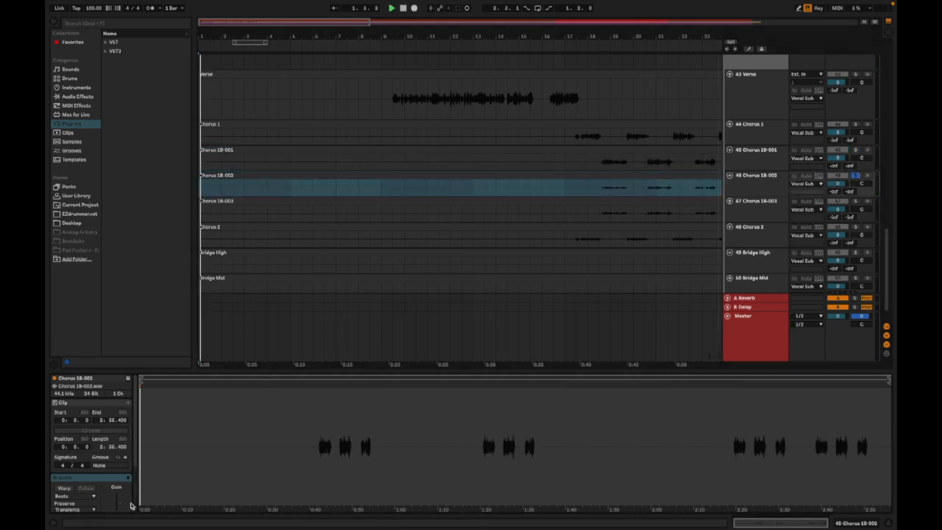
{"action": "left_click", "coordinate": [598, 189]}
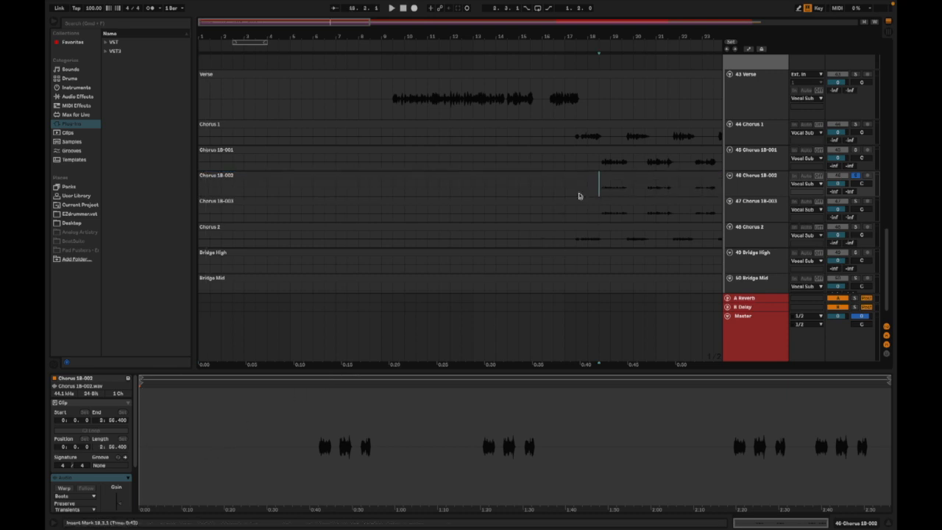
{"action": "left_click", "coordinate": [597, 188]}
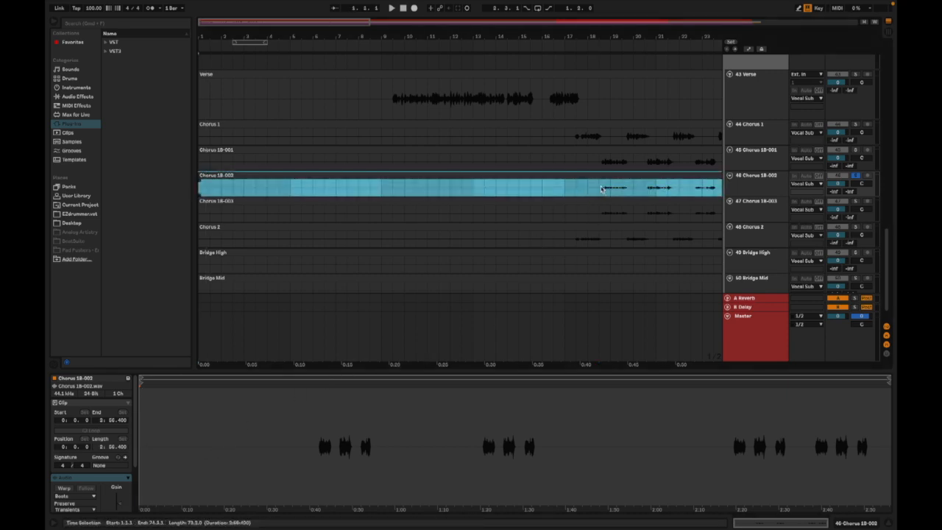
{"action": "left_click", "coordinate": [598, 188]}
{"action": "key", "text": "space"}
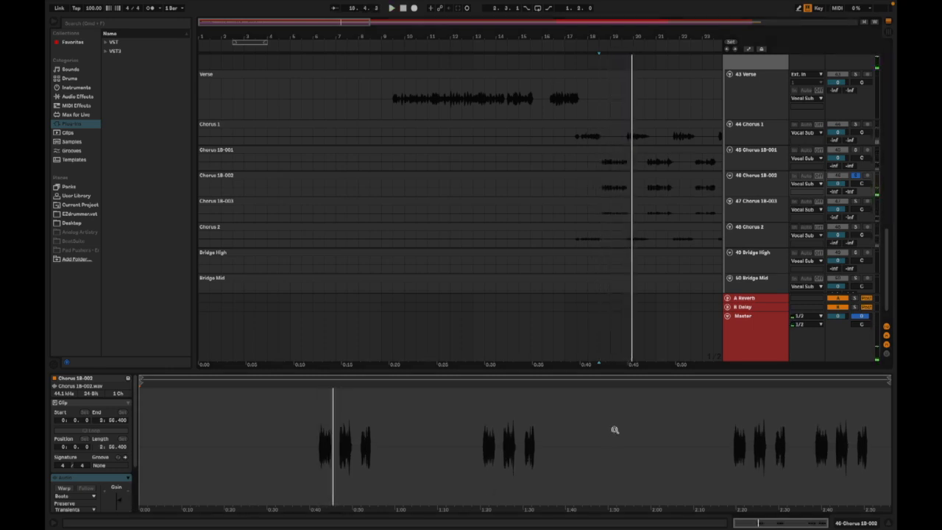
- Solo Chorus 1B-003 instead and raise its clip gain while playing from its vocal entry in bar 18
{"action": "left_click", "coordinate": [712, 203]}
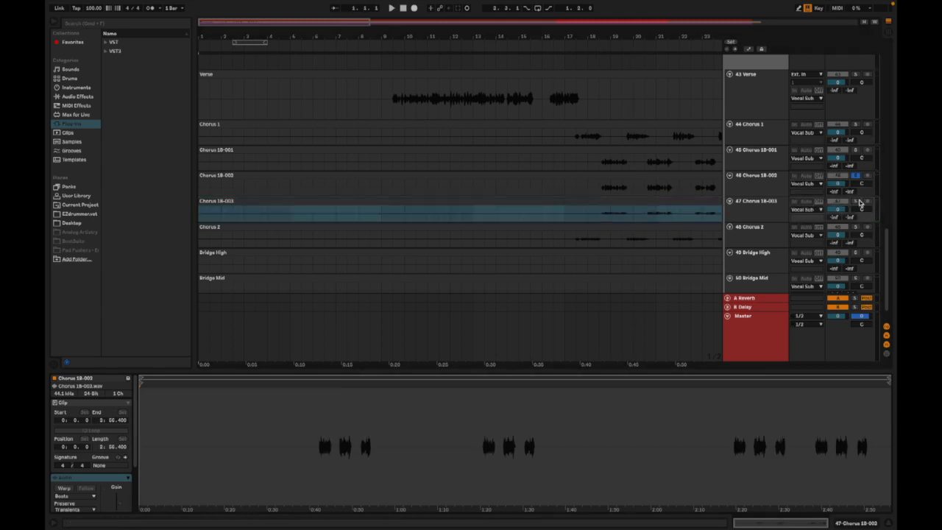
{"action": "left_click", "coordinate": [599, 213]}
{"action": "key", "text": "space"}
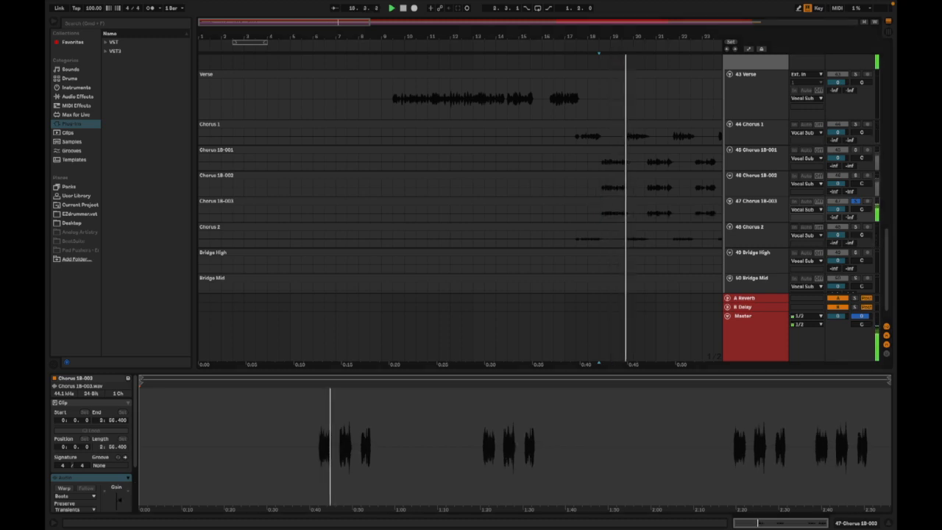
{"action": "key", "text": "space"}
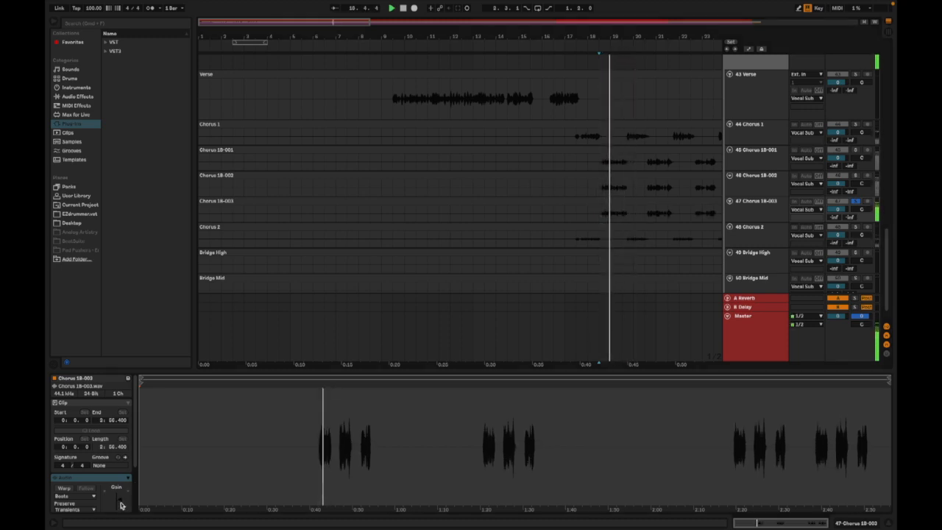
- Open the Chorus 2 clip, solo its track in place of Chorus 1B-003 and play it from bar 17
{"action": "left_click", "coordinate": [693, 227]}
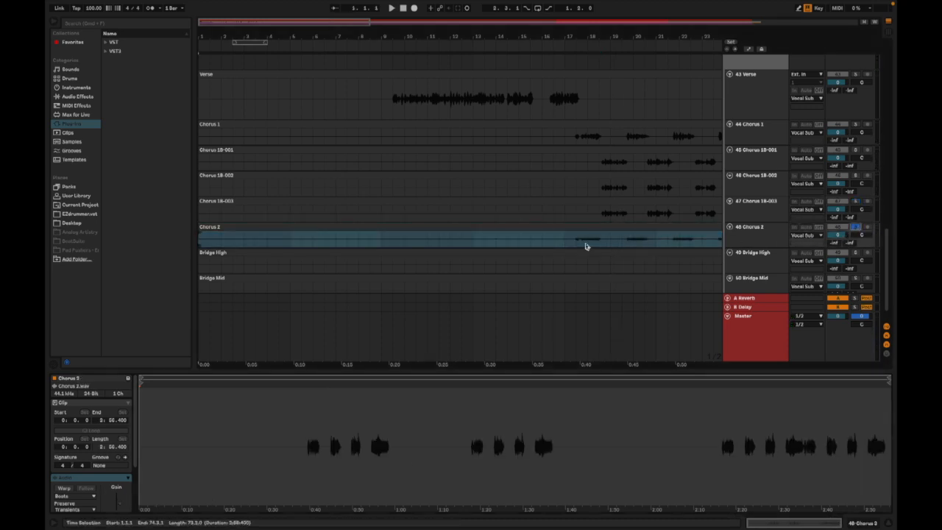
{"action": "left_click", "coordinate": [576, 241]}
{"action": "left_click", "coordinate": [576, 241]}
{"action": "key", "text": "space"}
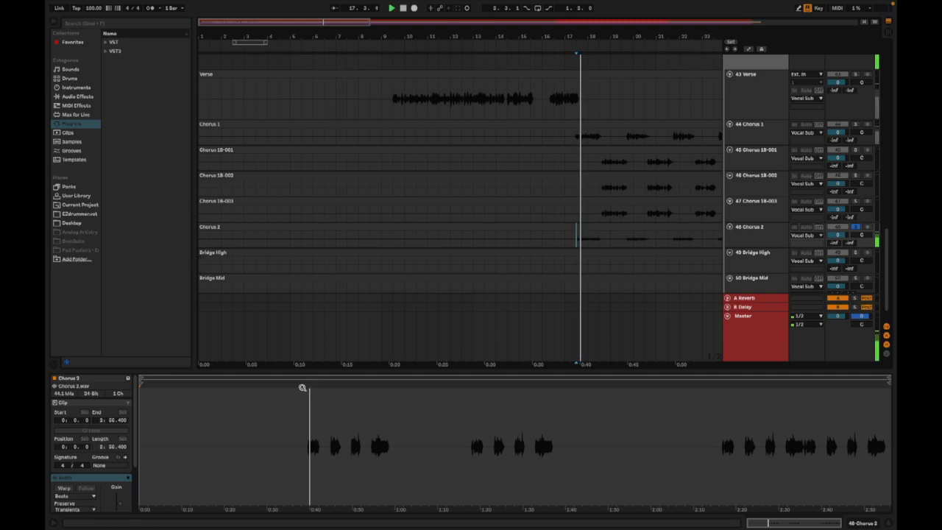
- Raise the Chorus 2 clip gain and fine-tune it while replaying the vocal's entry
{"action": "left_click_drag", "start_coordinate": [120, 506], "coordinate": [121, 503]}
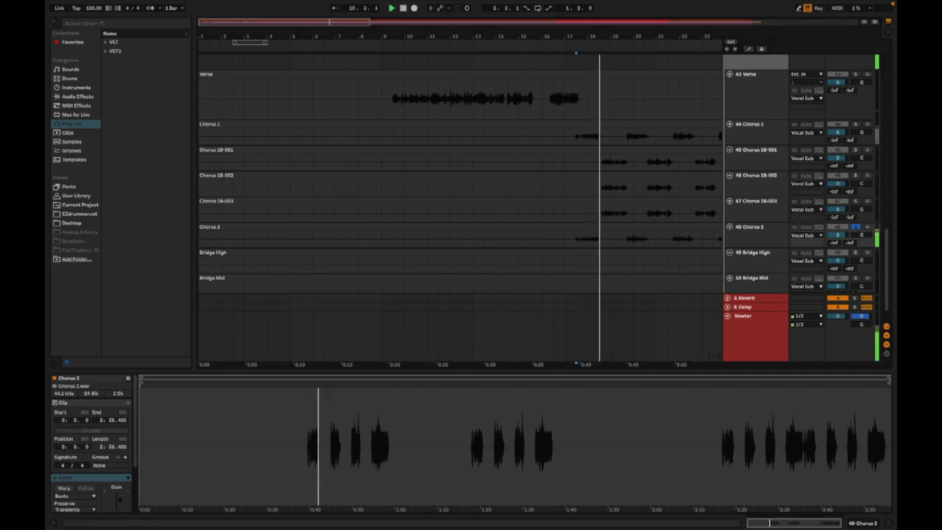
{"action": "key", "text": "space"}
{"action": "key", "text": "space"}
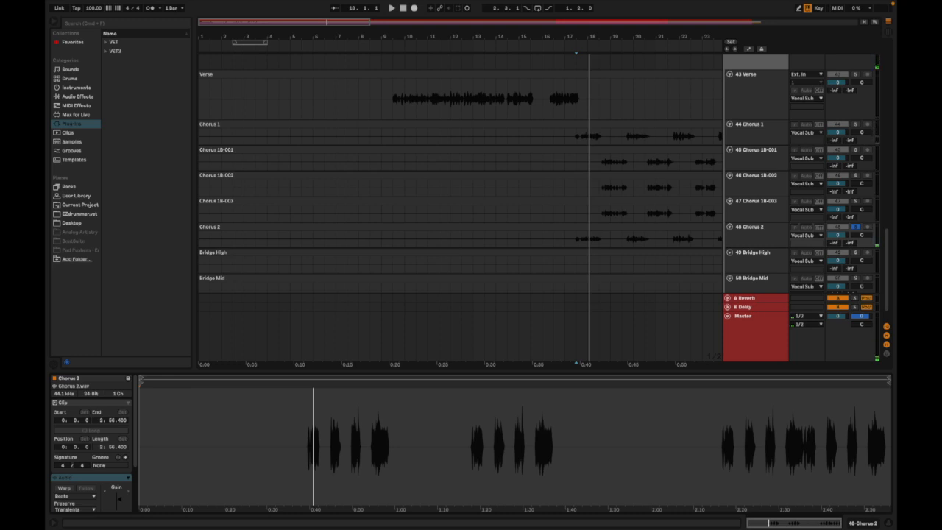
{"action": "left_click_drag", "start_coordinate": [120, 505], "coordinate": [120, 503]}
{"action": "key", "text": "space"}
{"action": "key", "text": "space"}
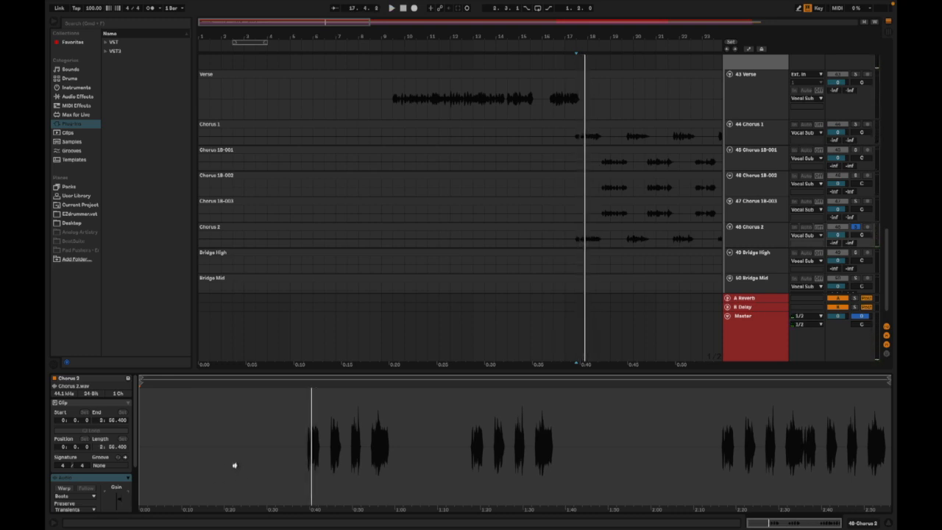
- Open the Bridge High clip, solo its track in place of Chorus 2 and play it from its vocal entry in bar 49
{"action": "scroll", "coordinate": [546, 237], "scroll_direction": "up", "scroll_amount": 10}
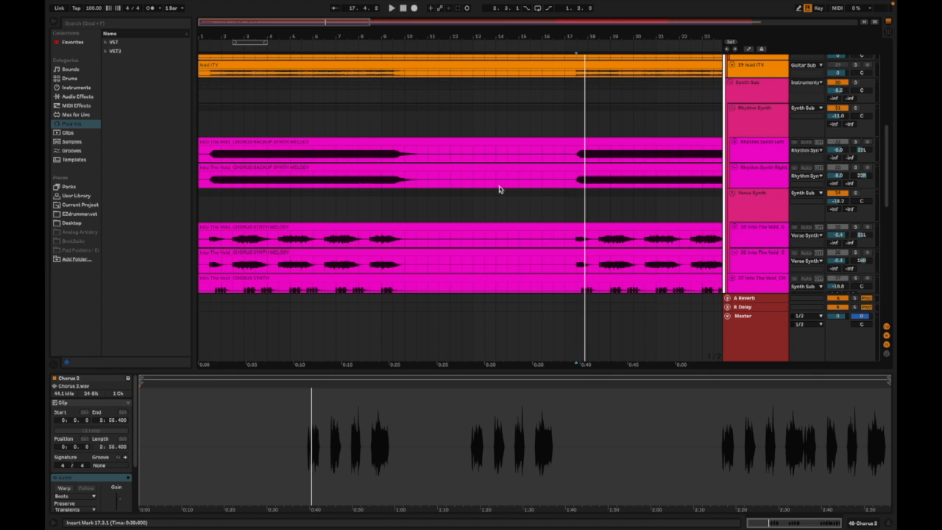
{"action": "scroll", "coordinate": [487, 163], "scroll_direction": "down", "scroll_amount": 10}
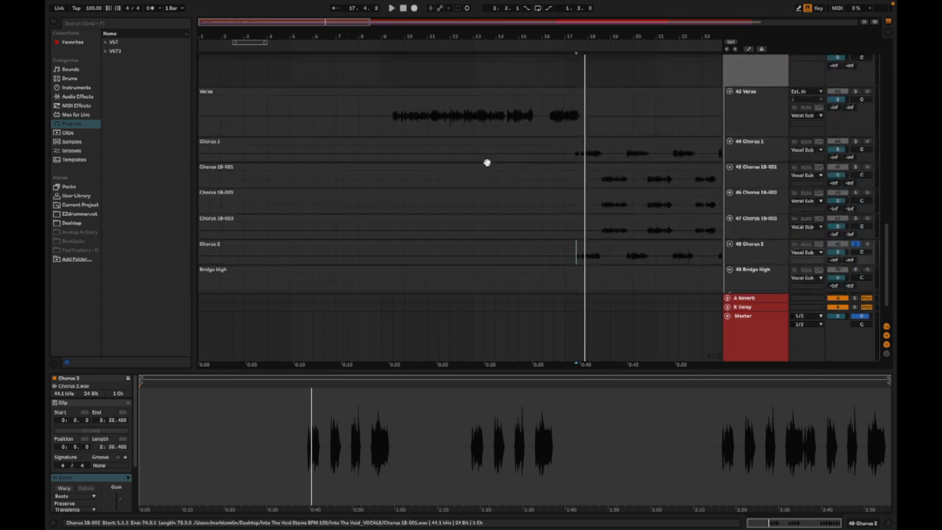
{"action": "scroll", "coordinate": [485, 164], "scroll_direction": "down", "scroll_amount": 1}
{"action": "scroll", "coordinate": [570, 196], "scroll_direction": "down", "scroll_amount": 1}
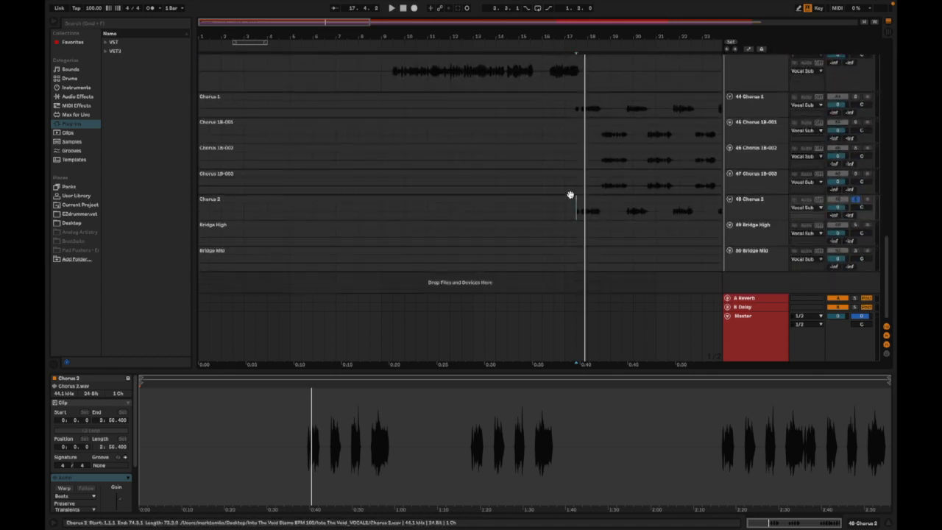
{"action": "scroll", "coordinate": [567, 218], "scroll_direction": "right", "scroll_amount": 10}
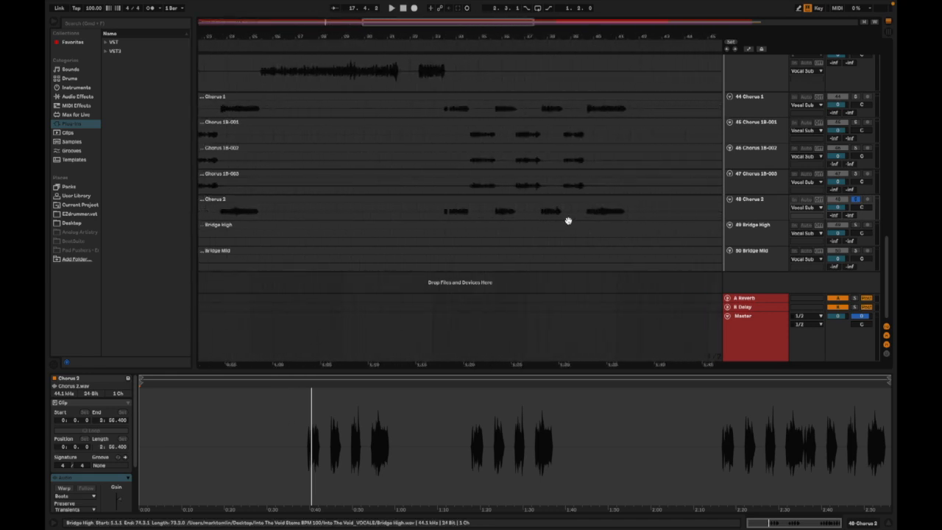
{"action": "scroll", "coordinate": [567, 221], "scroll_direction": "right", "scroll_amount": 10}
{"action": "scroll", "coordinate": [568, 220], "scroll_direction": "right", "scroll_amount": 2}
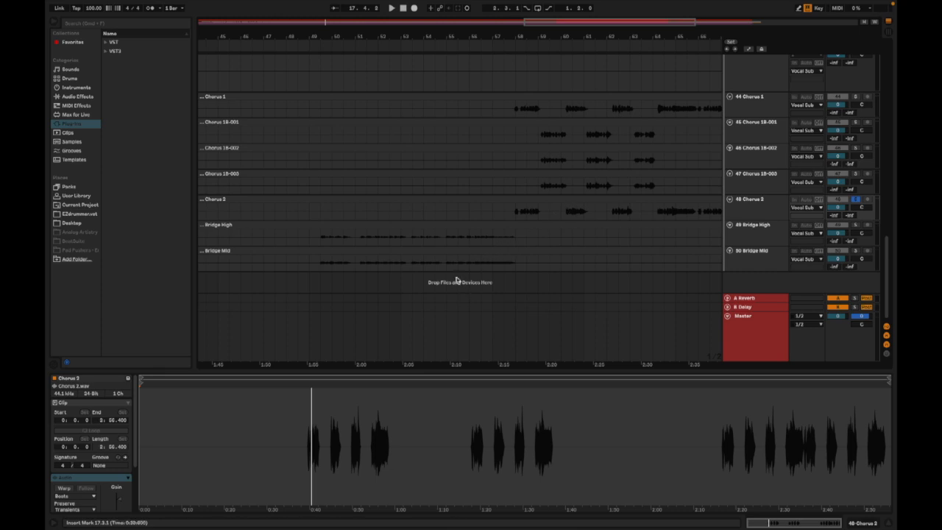
{"action": "left_click", "coordinate": [661, 227]}
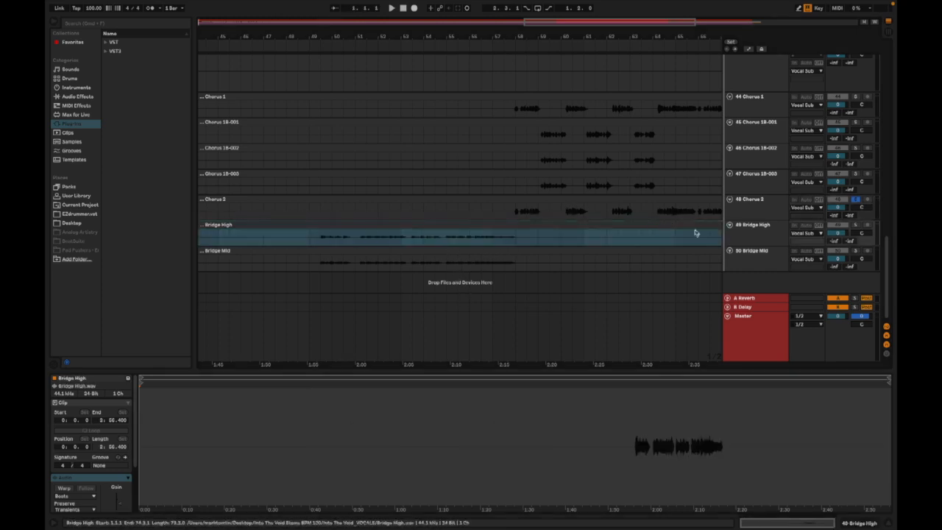
{"action": "left_click", "coordinate": [853, 224]}
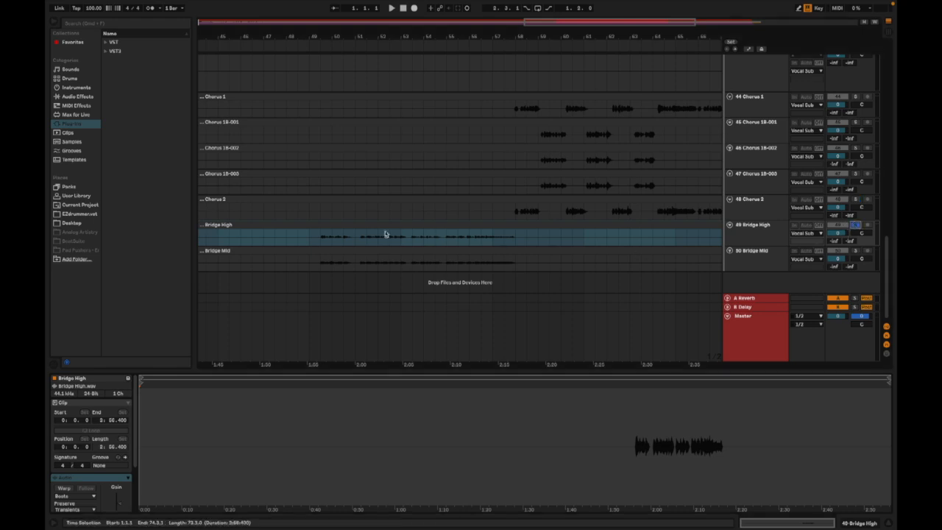
{"action": "left_click", "coordinate": [320, 237]}
{"action": "key", "text": "space"}
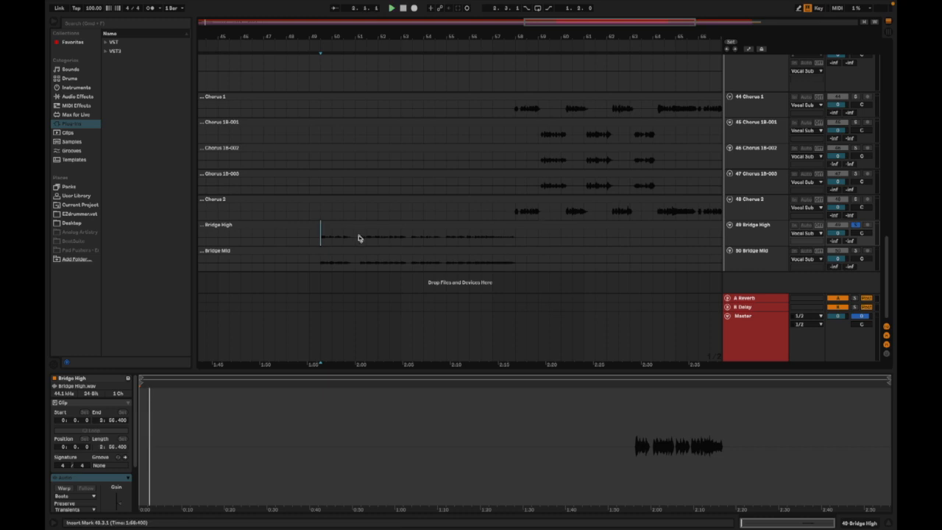
{"action": "key", "text": "space"}
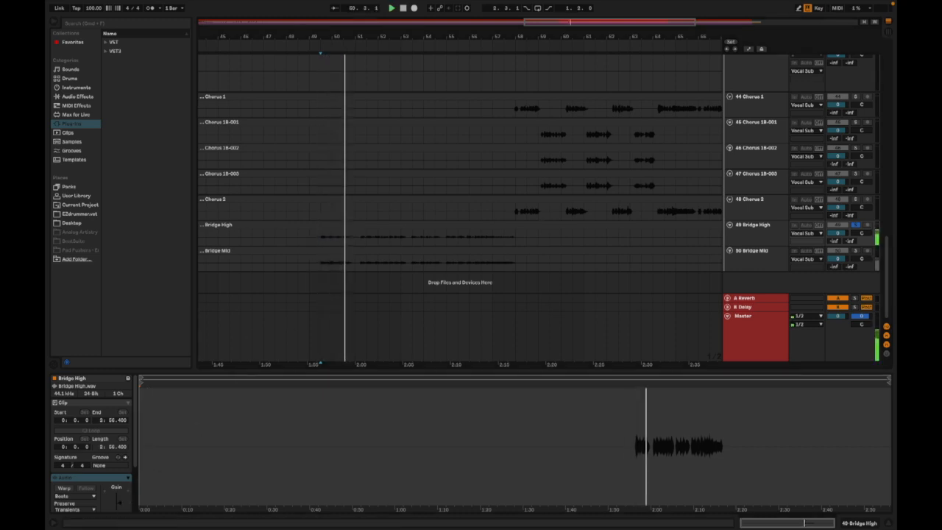
- Raise the Bridge High clip gain, then trim it back slightly while replaying the bridge vocal's entry
{"action": "key", "text": "space"}
{"action": "key", "text": "space"}
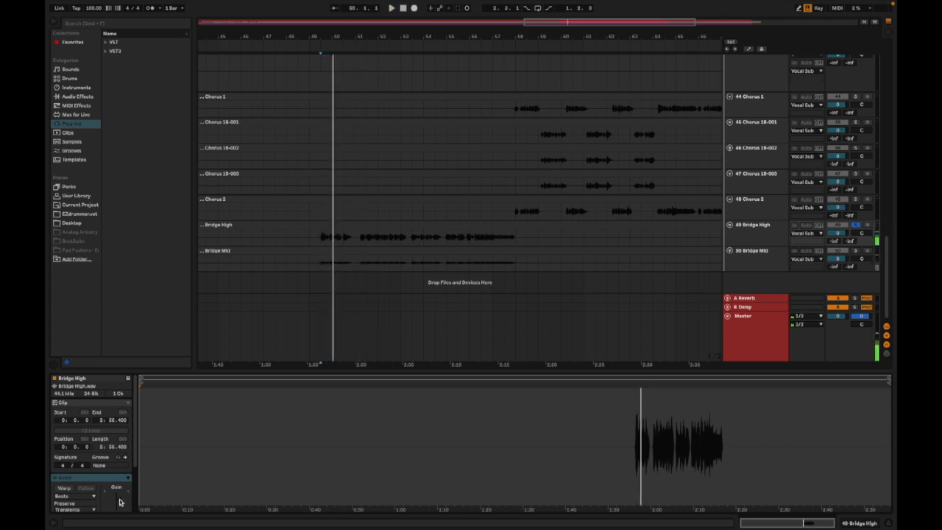
{"action": "left_click_drag", "start_coordinate": [120, 500], "coordinate": [120, 503]}
{"action": "key", "text": "space"}
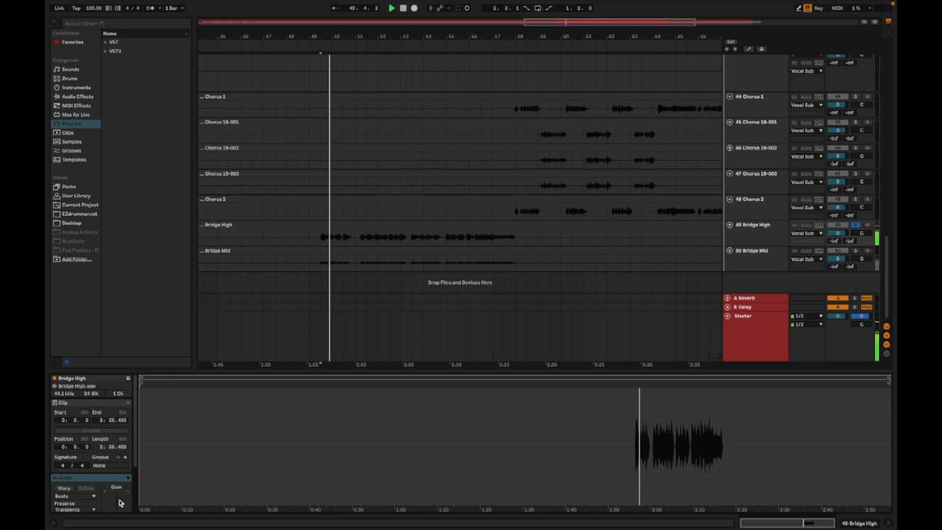
{"action": "key", "text": "space"}
{"action": "key", "text": "space"}
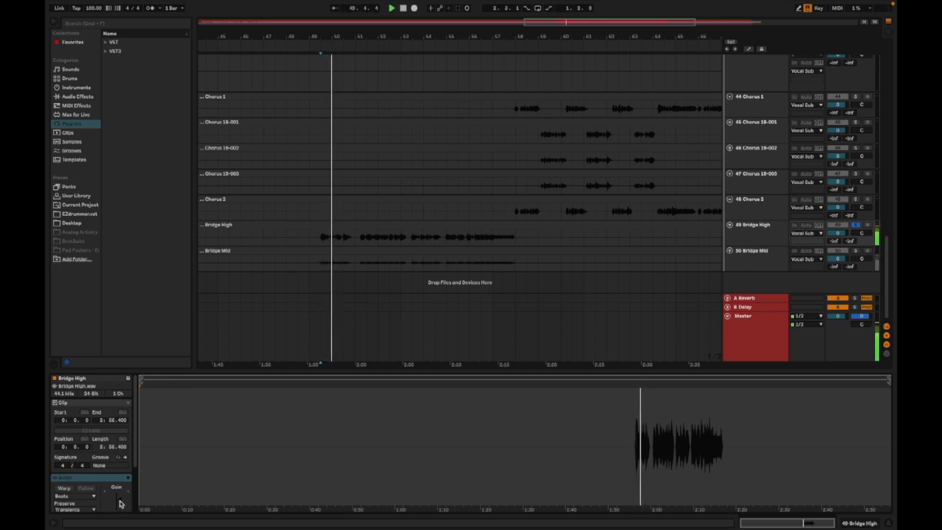
{"action": "key", "text": "space"}
- Open the Bridge Mid clip, solo its track in place of Bridge High and set playback to its vocal entry in bar 49
{"action": "left_click", "coordinate": [479, 259]}
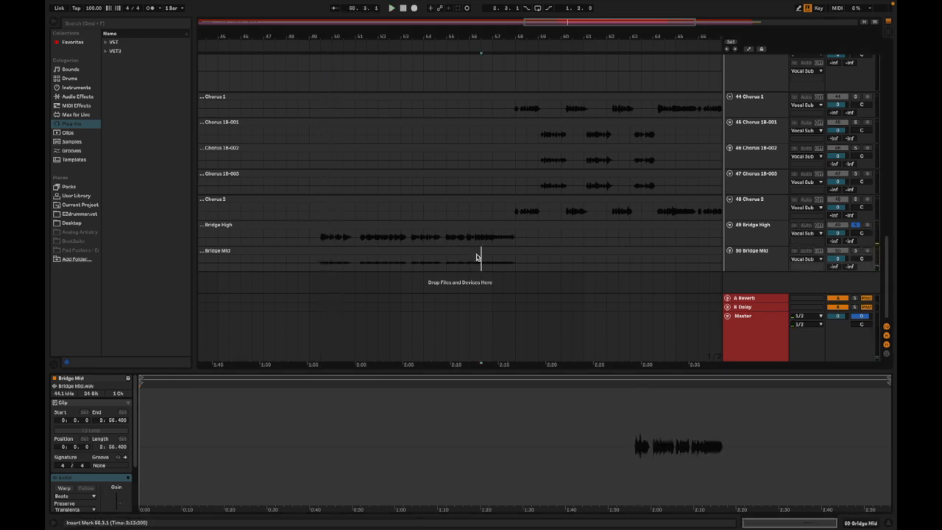
{"action": "left_click", "coordinate": [475, 251]}
{"action": "left_click", "coordinate": [855, 250]}
{"action": "key", "text": "space"}
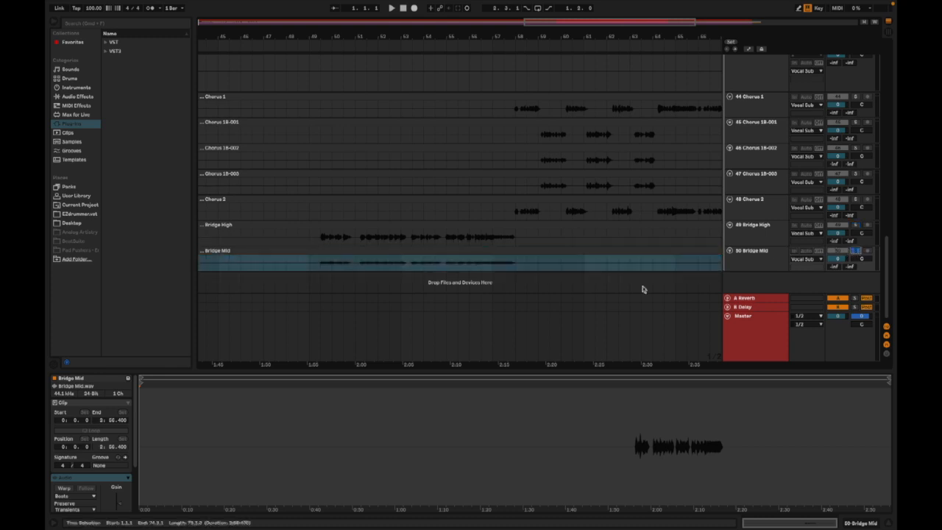
{"action": "key", "text": "space"}
{"action": "left_click", "coordinate": [320, 267]}
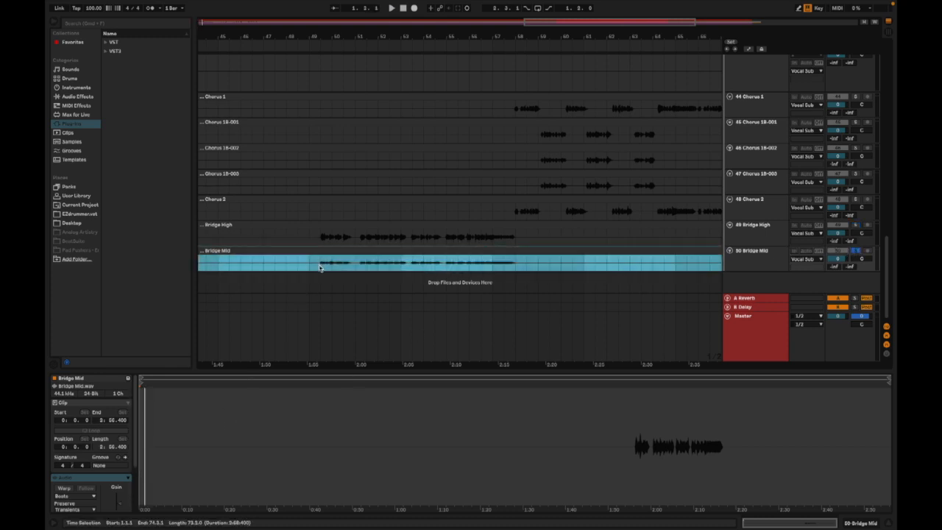
- Raise the Bridge Mid clip gain and check its level by replaying the vocal's entry
{"action": "left_click_drag", "start_coordinate": [121, 505], "coordinate": [121, 491]}
{"action": "key", "text": "space"}
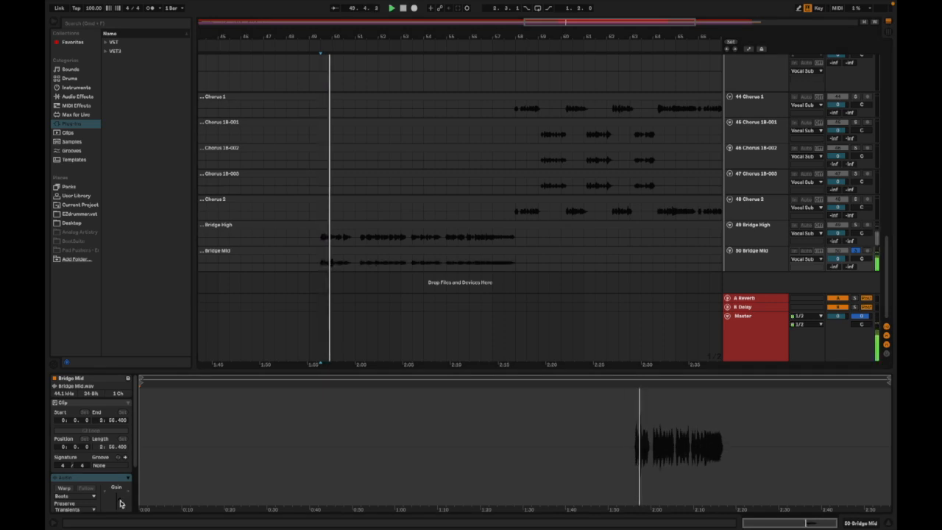
{"action": "key", "text": "space"}
{"action": "key", "text": "space"}
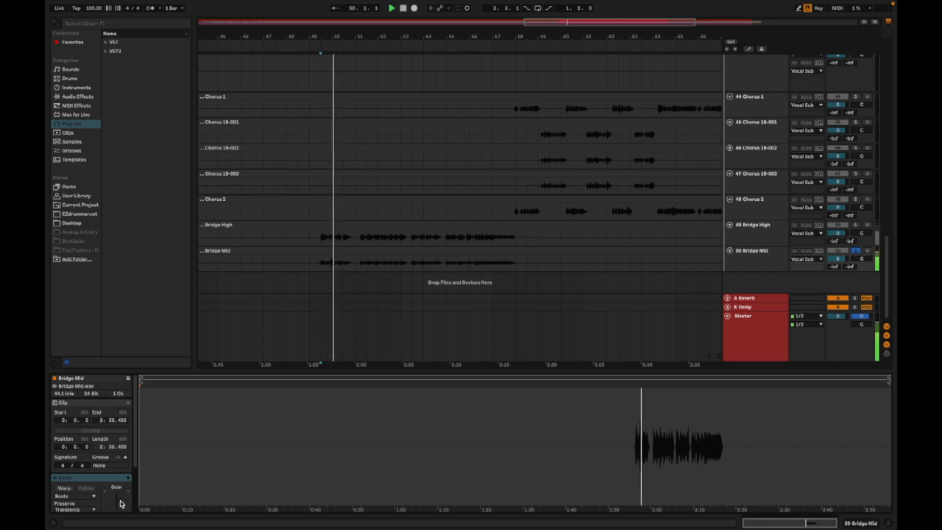
{"action": "key", "text": "space"}
{"action": "key", "text": "space"}
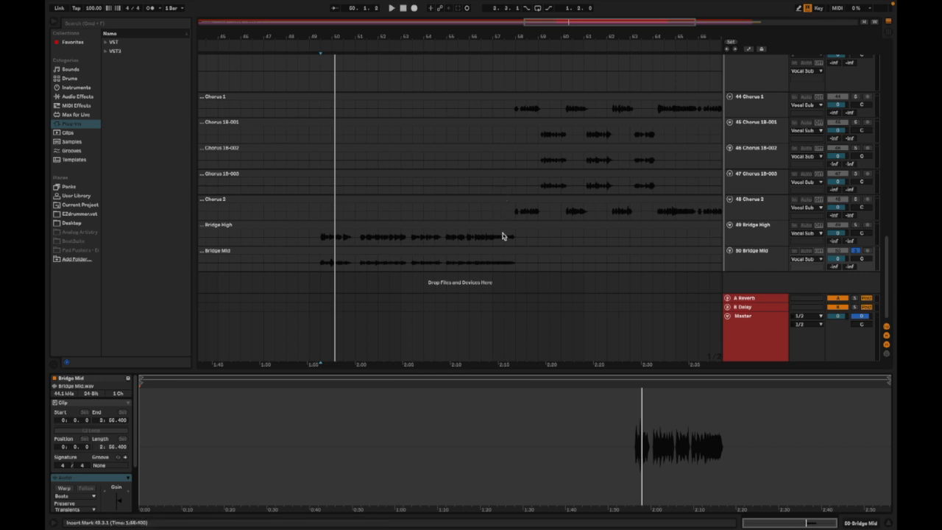
- Return to the first verse and chorus section and turn off the Bridge Mid solo so every track plays
{"action": "scroll", "coordinate": [502, 236], "scroll_direction": "up", "scroll_amount": 2}
{"action": "scroll", "coordinate": [503, 235], "scroll_direction": "up", "scroll_amount": 3}
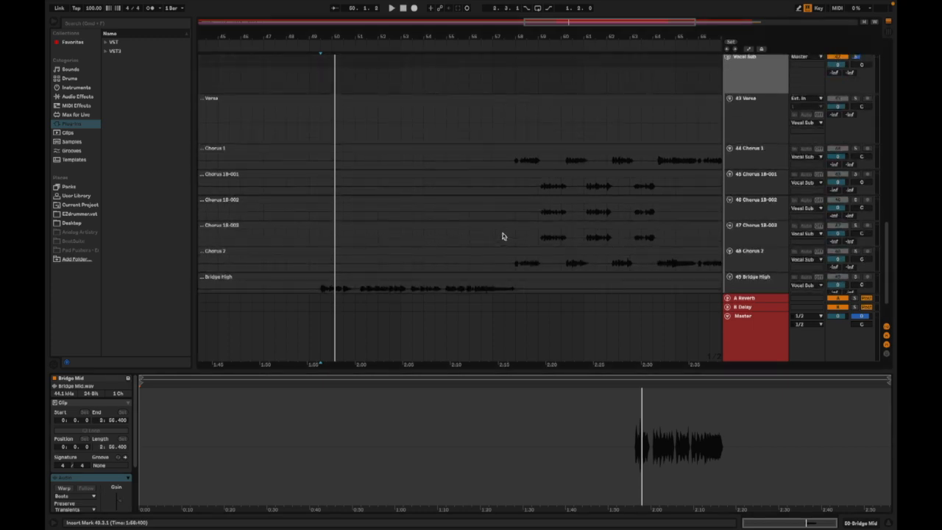
{"action": "scroll", "coordinate": [441, 166], "scroll_direction": "left", "scroll_amount": 15}
{"action": "scroll", "coordinate": [442, 166], "scroll_direction": "down", "scroll_amount": 3}
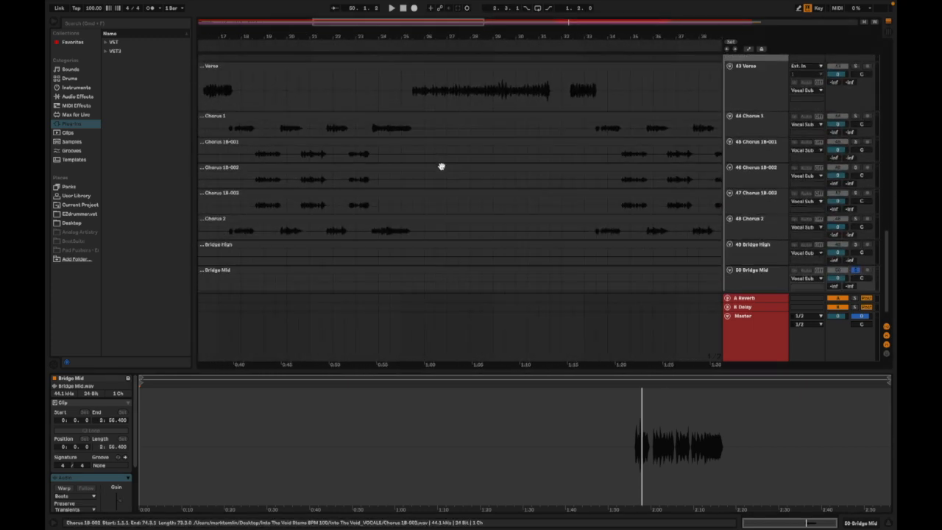
{"action": "scroll", "coordinate": [441, 166], "scroll_direction": "up", "scroll_amount": 1}
{"action": "scroll", "coordinate": [441, 168], "scroll_direction": "left", "scroll_amount": 3}
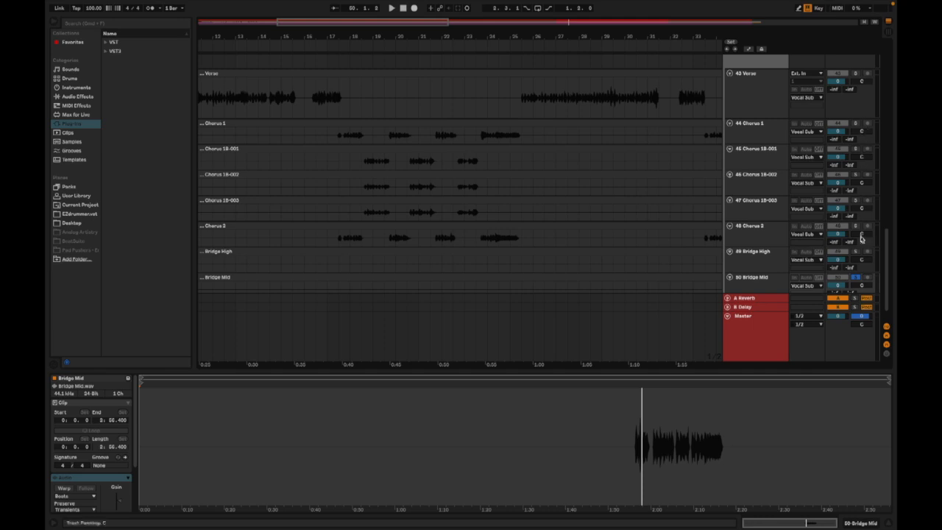
{"action": "left_click", "coordinate": [856, 278]}
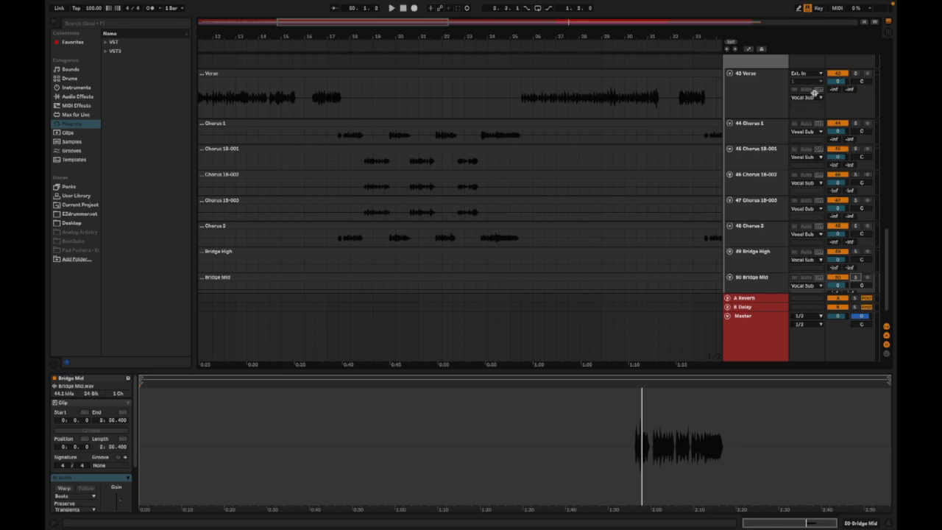
- Show the automation lanes, view Chorus 1's Speaker On and Track Panning envelopes, and hide automation again
{"action": "left_click", "coordinate": [748, 49]}
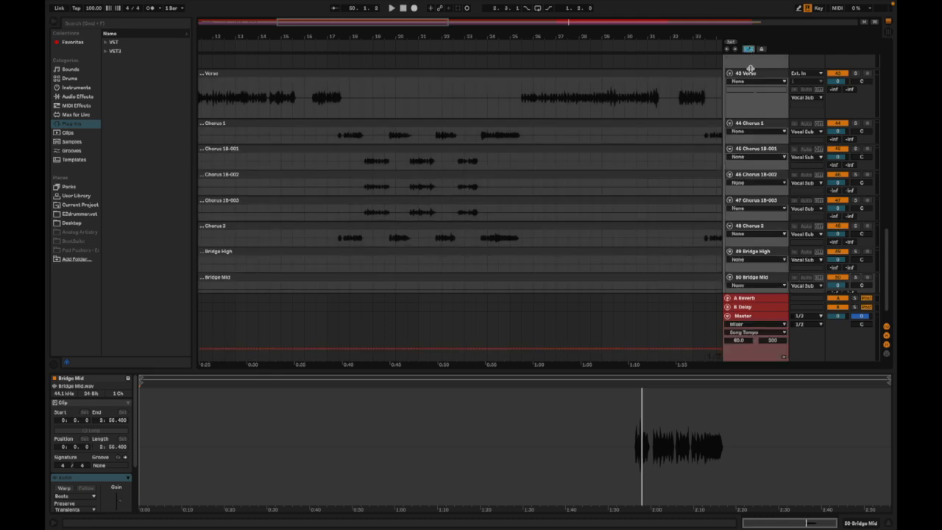
{"action": "left_click", "coordinate": [756, 132]}
{"action": "left_click", "coordinate": [753, 144]}
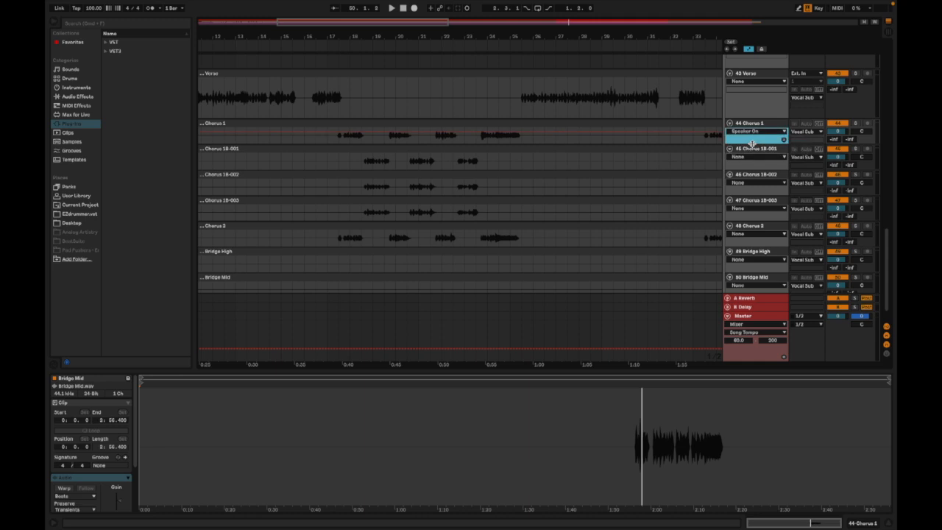
{"action": "left_click", "coordinate": [764, 133]}
{"action": "left_click", "coordinate": [758, 146]}
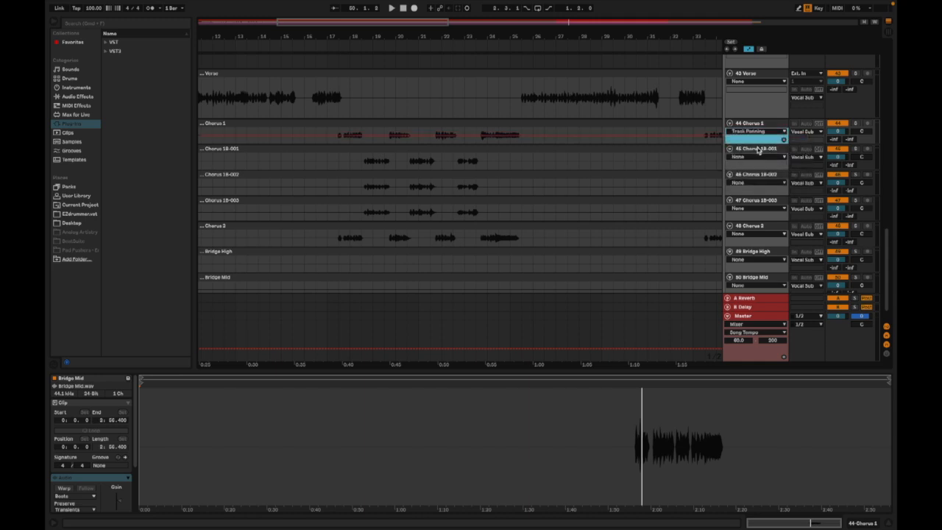
{"action": "left_click", "coordinate": [749, 49]}
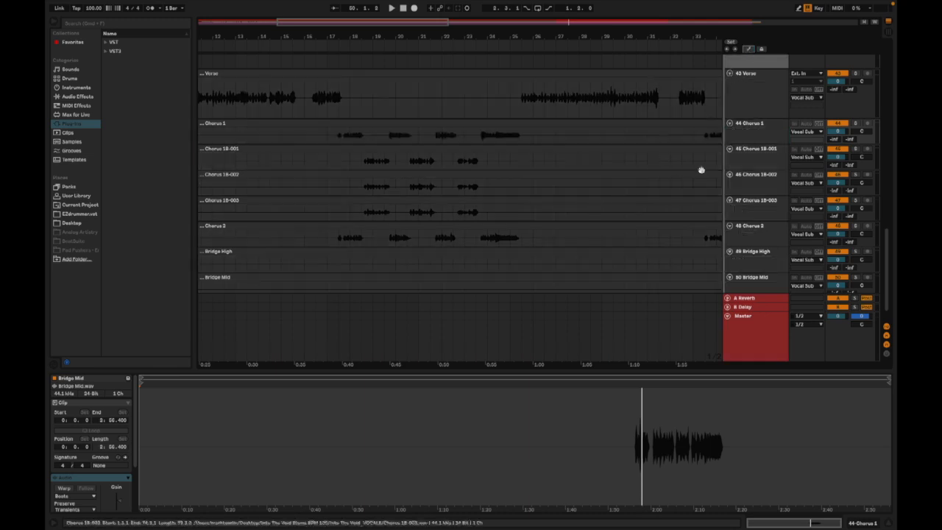
- Play the song from bar 9 to hear the Verse vocal within the full mix
{"action": "scroll", "coordinate": [699, 167], "scroll_direction": "left", "scroll_amount": 5}
{"action": "left_click", "coordinate": [377, 108]}
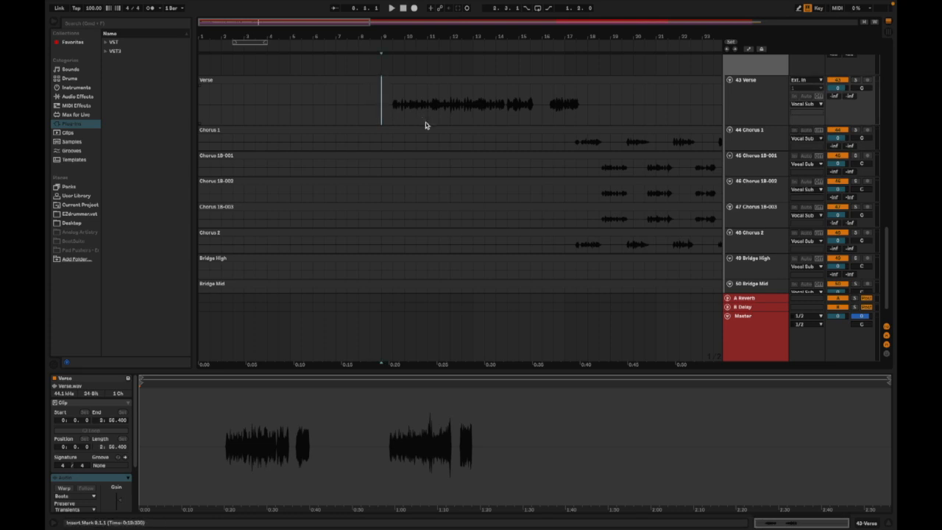
{"action": "key", "text": "space"}
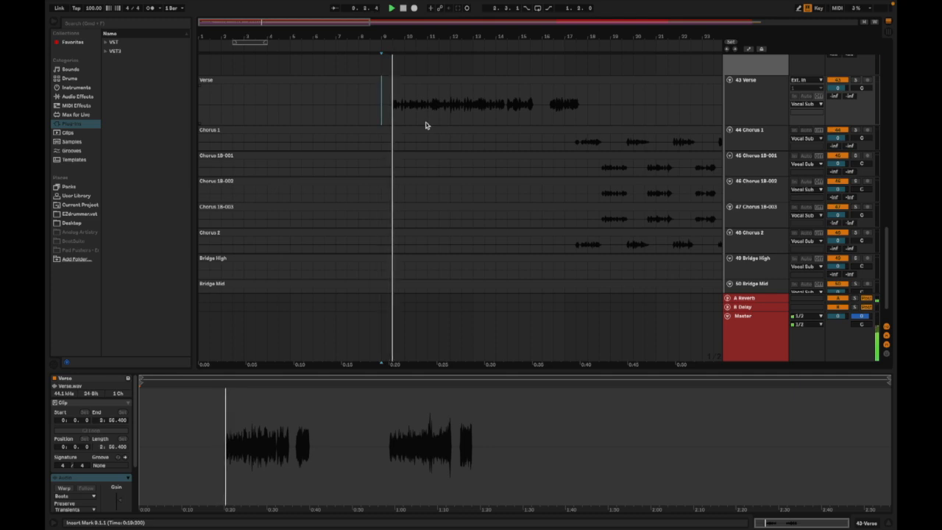
- Compare the Chorus 1 and Chorus 2 clips at bar 17 and play both chorus vocals from there
{"action": "left_click", "coordinate": [564, 141]}
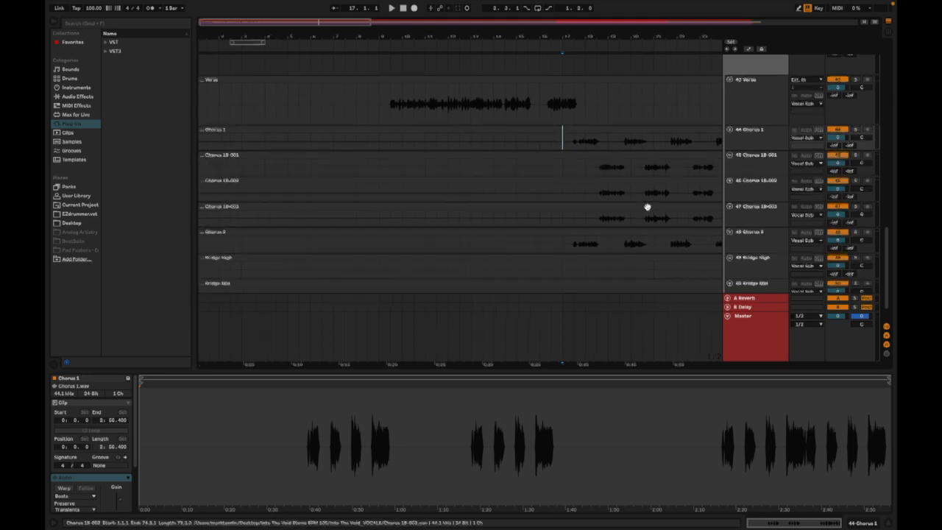
{"action": "scroll", "coordinate": [648, 208], "scroll_direction": "right", "scroll_amount": 6}
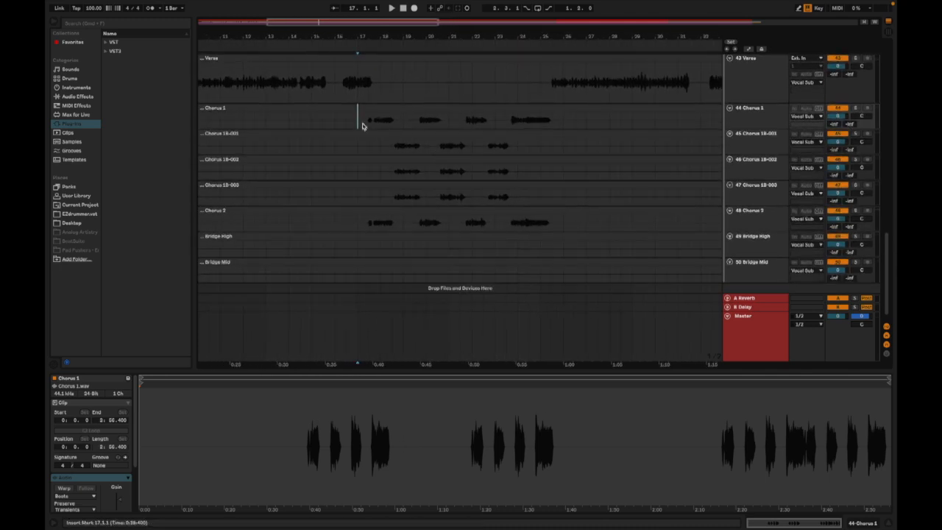
{"action": "left_click", "coordinate": [363, 210]}
{"action": "left_click", "coordinate": [356, 116]}
{"action": "left_click", "coordinate": [357, 221]}
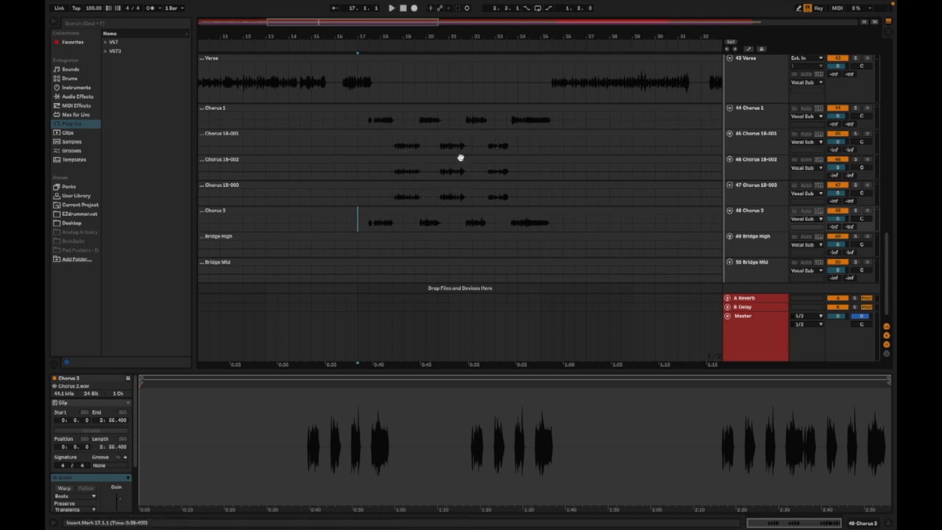
{"action": "key", "text": "space"}
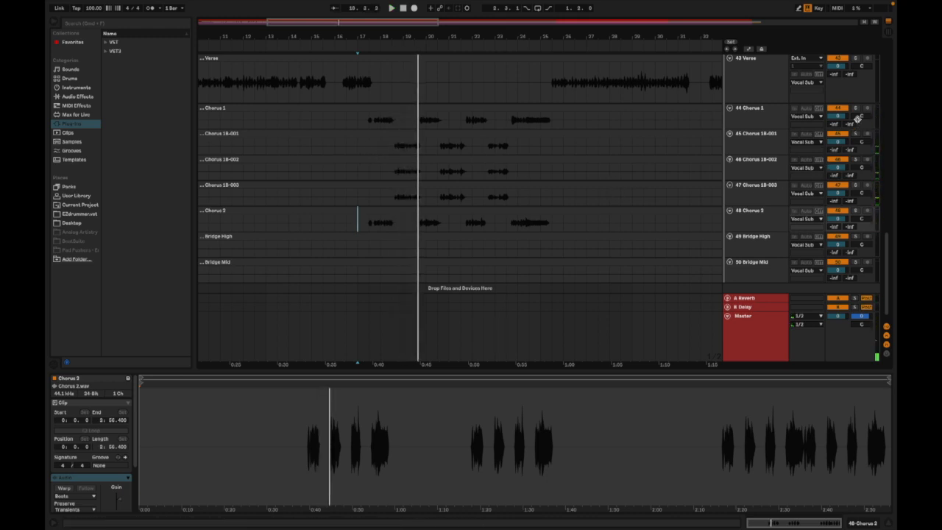
- Pan the Chorus 1 track slightly left and the Chorus 2 track to 10R
{"action": "left_click_drag", "start_coordinate": [860, 119], "coordinate": [860, 121]}
{"action": "left_click_drag", "start_coordinate": [860, 220], "coordinate": [860, 254]}
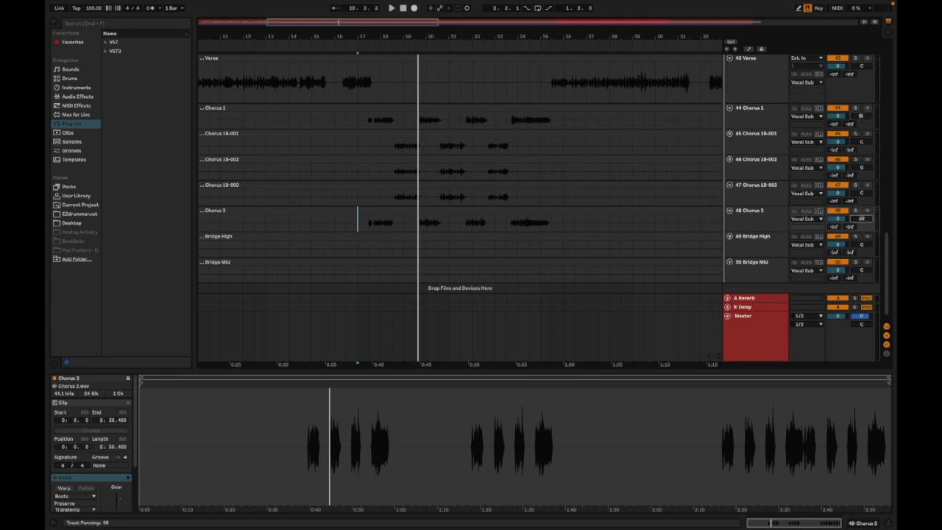
{"action": "left_click_drag", "start_coordinate": [862, 221], "coordinate": [861, 218]}
- Play the Chorus 1B vocals from 18.3, and pan Chorus 1B-001 slightly left and Chorus 1B-003 slightly right
{"action": "left_click", "coordinate": [424, 163]}
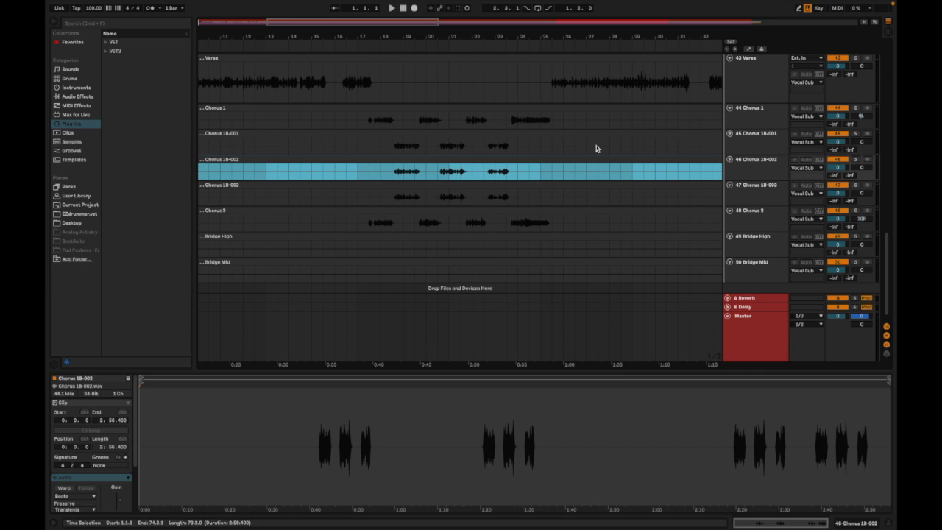
{"action": "left_click", "coordinate": [392, 172]}
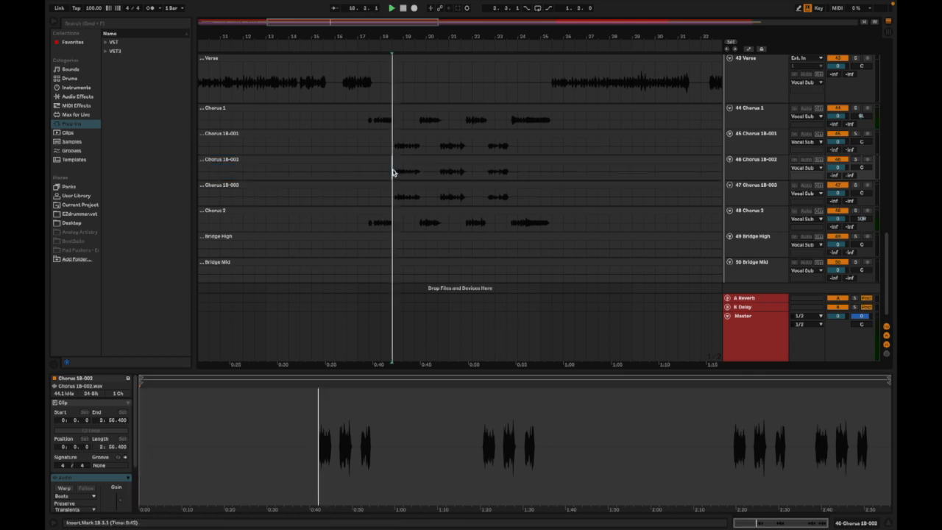
{"action": "key", "text": "space"}
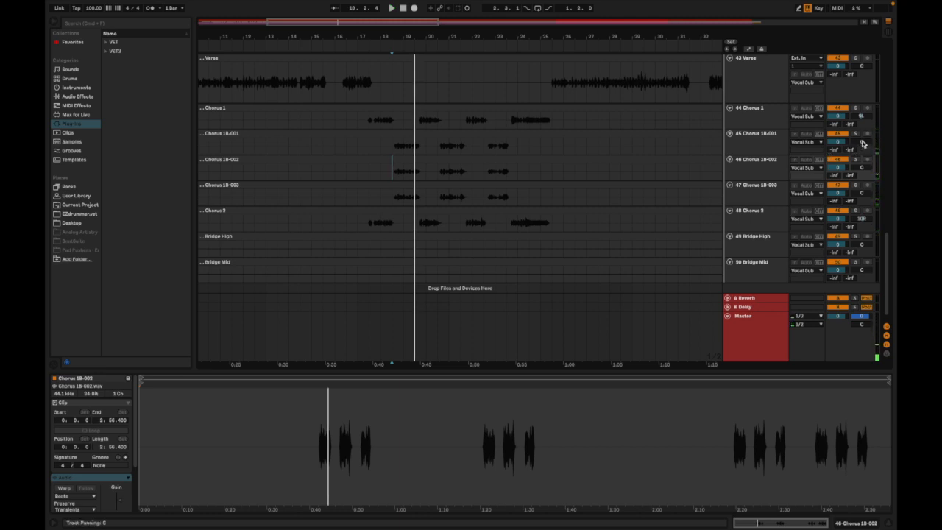
{"action": "left_click_drag", "start_coordinate": [863, 143], "coordinate": [863, 145]}
{"action": "left_click", "coordinate": [866, 193]}
{"action": "left_click_drag", "start_coordinate": [862, 193], "coordinate": [862, 190]}
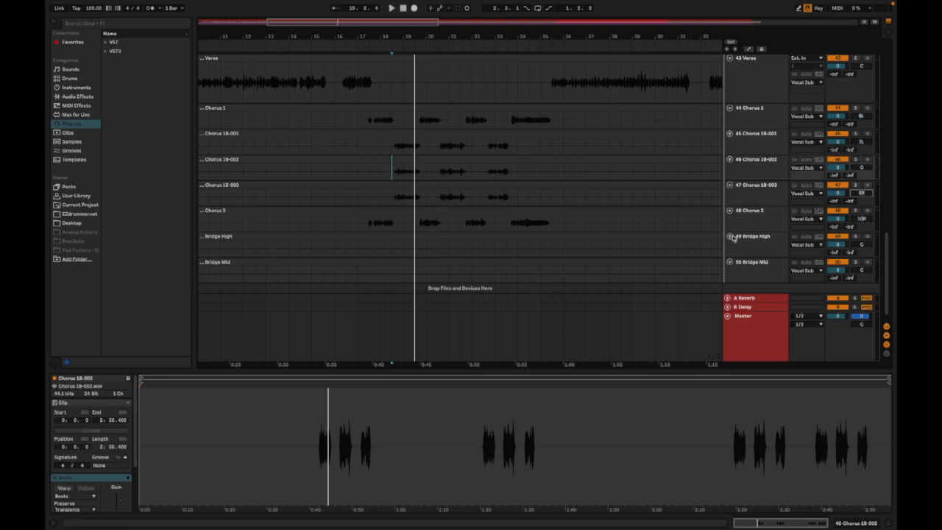
- Replay the chorus from bar 18 to check the panned Chorus 1B vocals in the mix
{"action": "left_click", "coordinate": [381, 147]}
{"action": "key", "text": "space"}
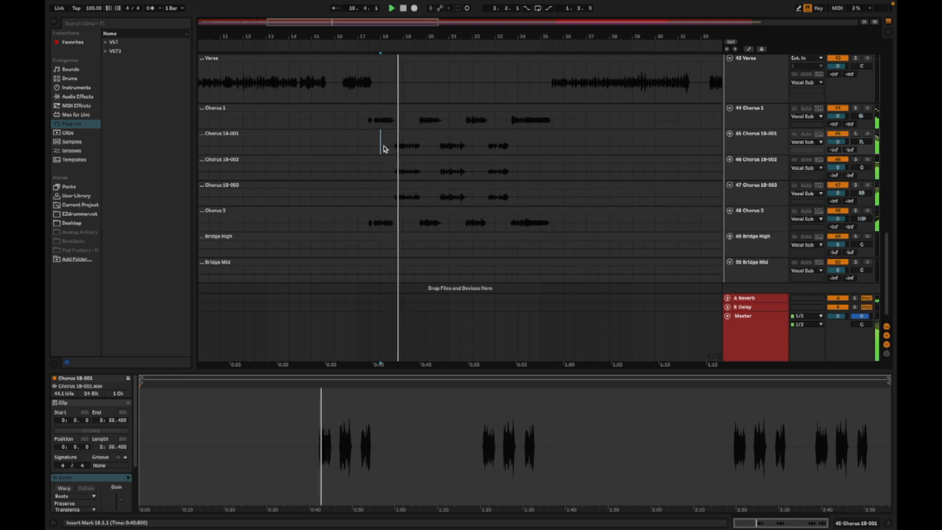
{"action": "key", "text": "space"}
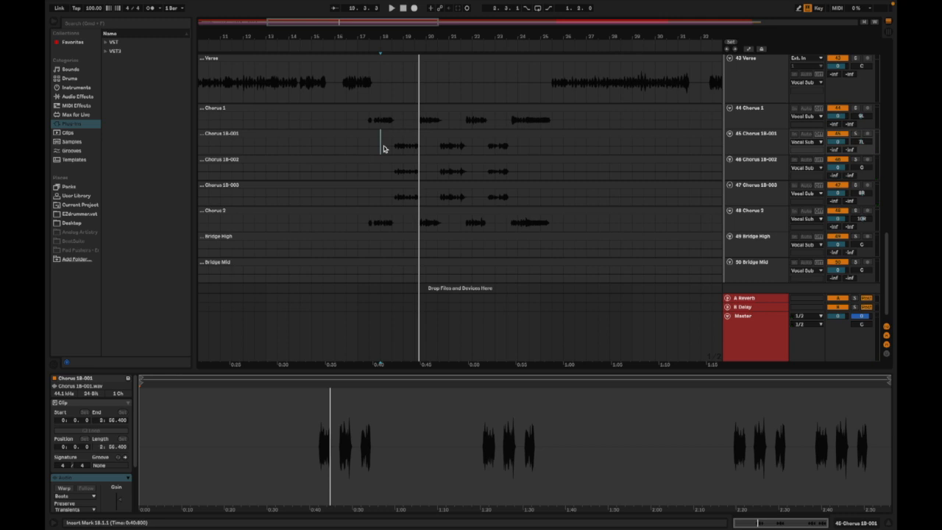
- Set playback to 18.3 on Chorus 1B-001, solo its track and listen to the vocal's entry
{"action": "left_click", "coordinate": [391, 146]}
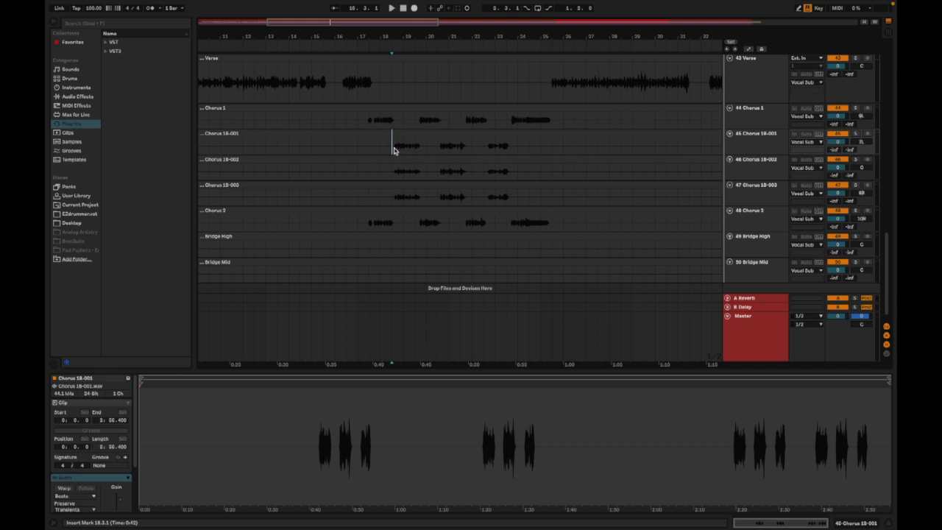
{"action": "left_click", "coordinate": [392, 171]}
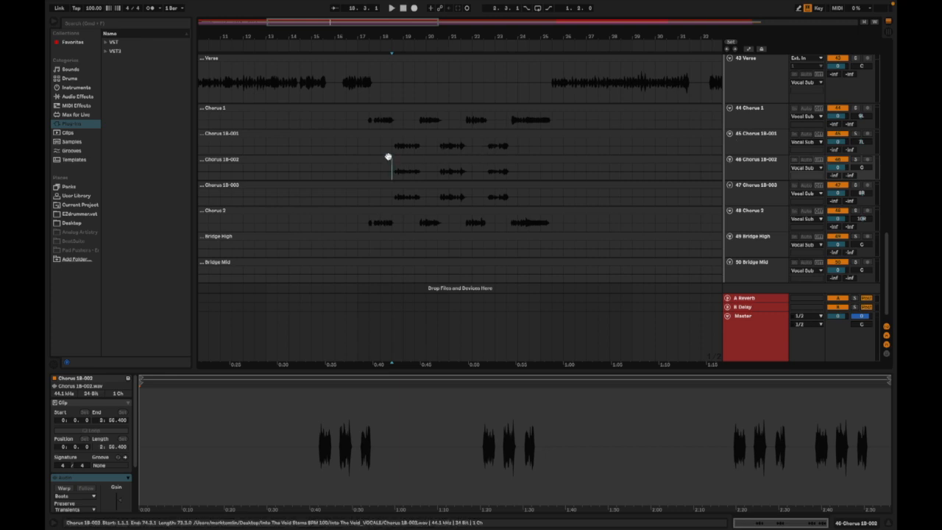
{"action": "left_click", "coordinate": [390, 145]}
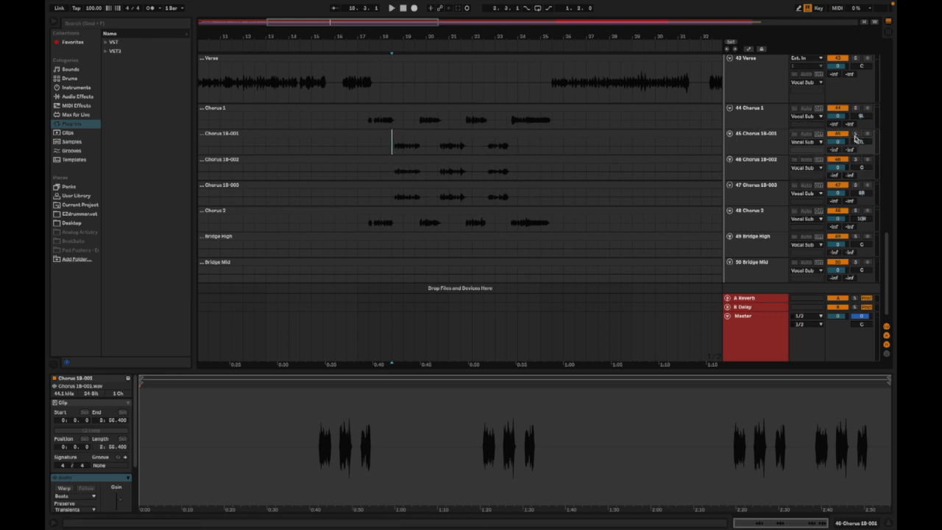
{"action": "left_click", "coordinate": [855, 133]}
{"action": "key", "text": "space"}
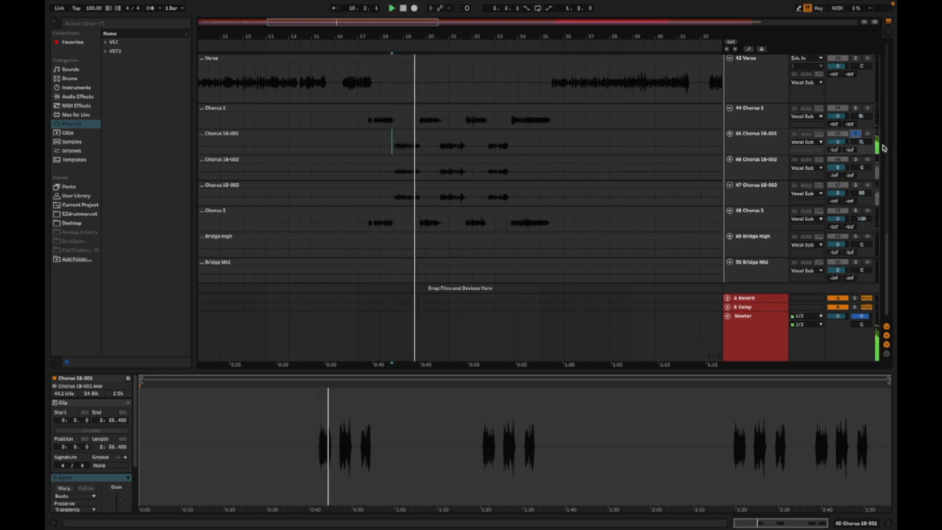
- Solo Chorus 1B-002 in place of Chorus 1B-001 and play it from 18.3
{"action": "left_click", "coordinate": [855, 159]}
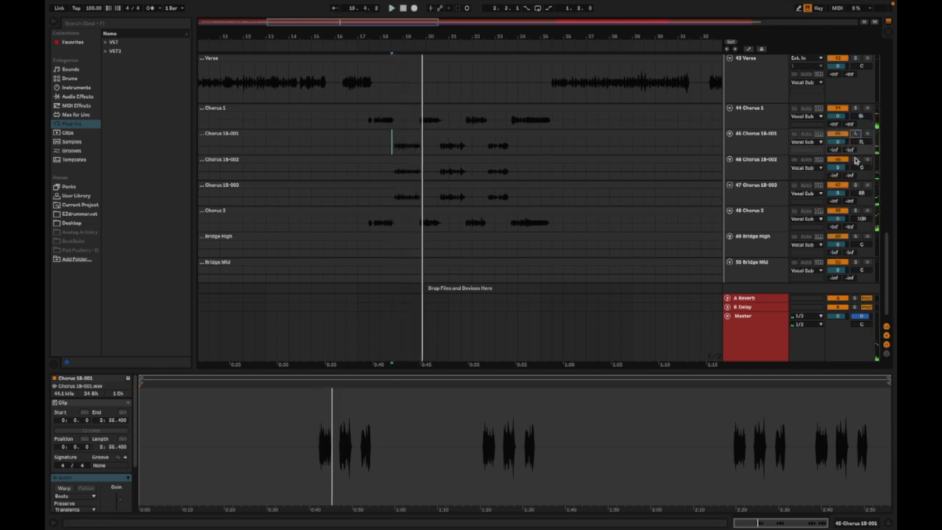
{"action": "left_click", "coordinate": [387, 177]}
{"action": "key", "text": "space"}
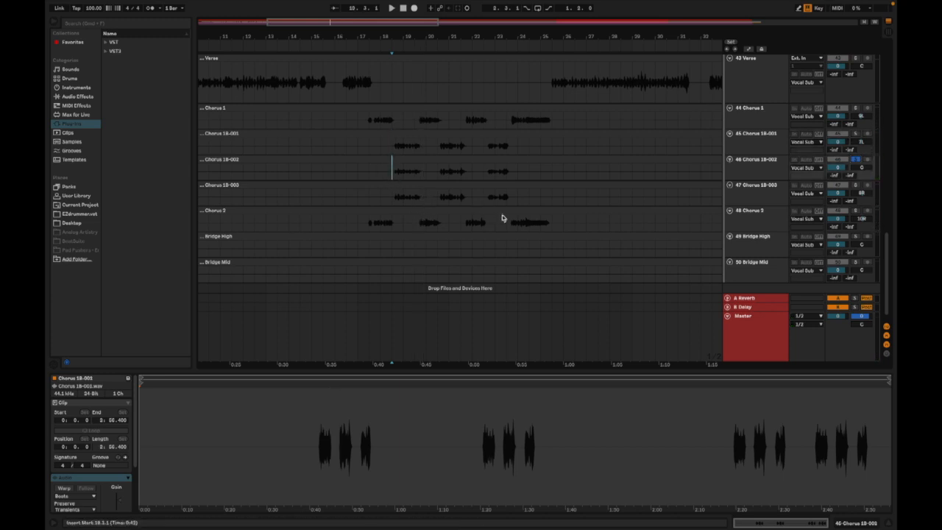
{"action": "key", "text": "space"}
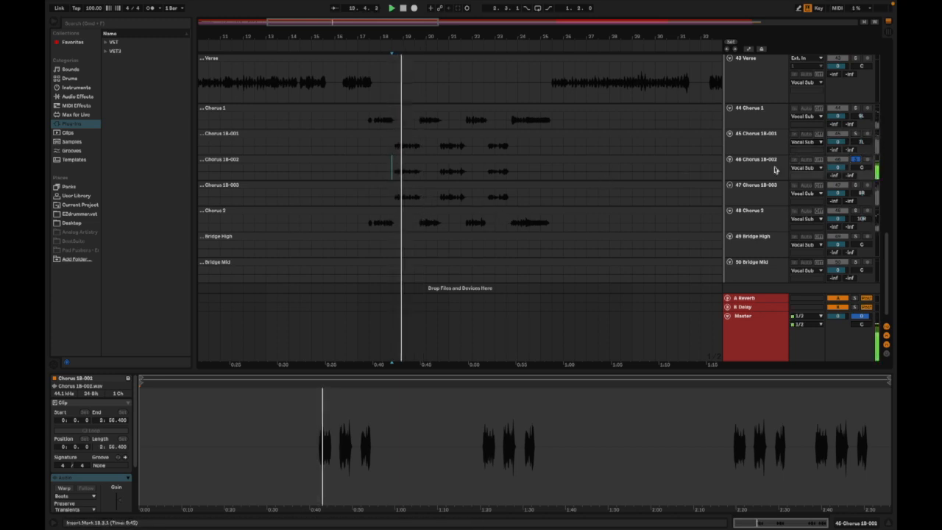
- Solo Chorus 1B-003 in place of Chorus 1B-002 and play its vocal entry from 18.3
{"action": "left_click", "coordinate": [855, 159]}
{"action": "left_click", "coordinate": [854, 185]}
{"action": "key", "text": "space"}
{"action": "key", "text": "space"}
{"action": "key", "text": "space"}
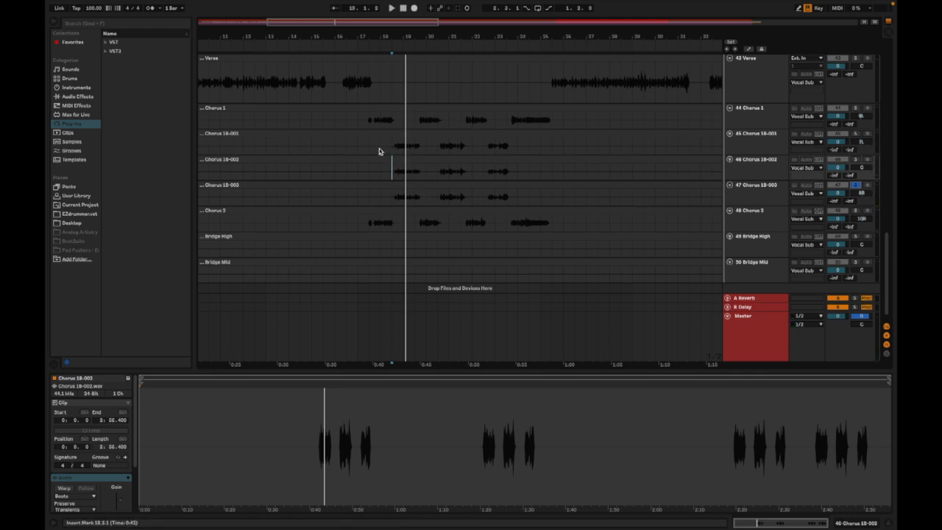
- Turn off the Chorus 1B-003 solo and play all chorus vocals together with the mix from bar 18
{"action": "left_click", "coordinate": [853, 186]}
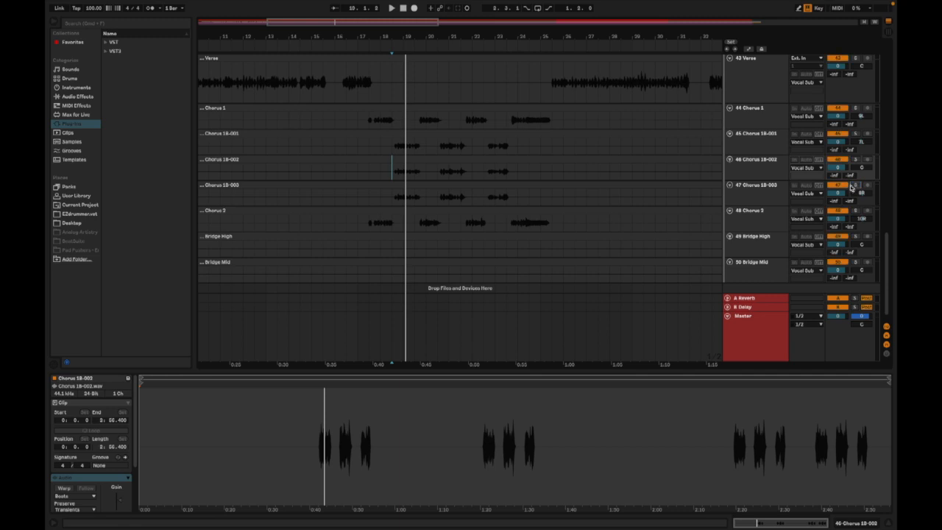
{"action": "left_click", "coordinate": [380, 145]}
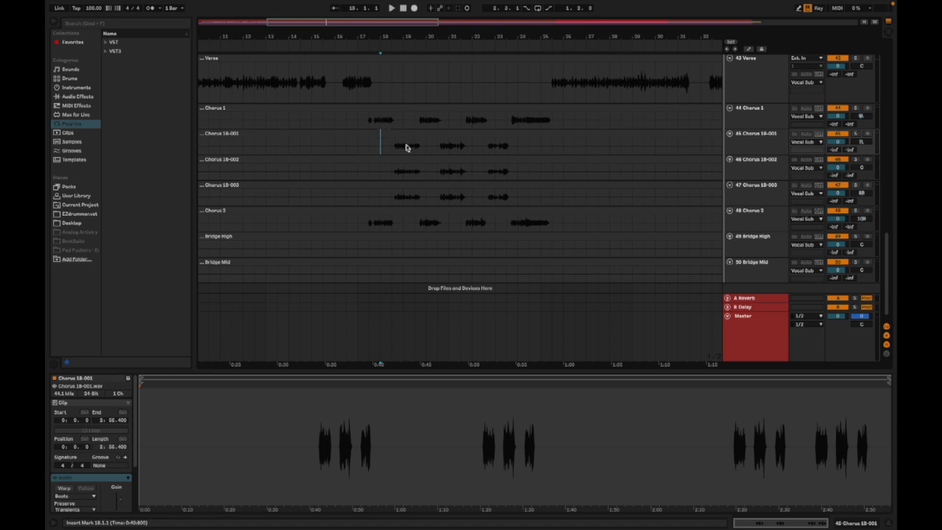
{"action": "key", "text": "space"}
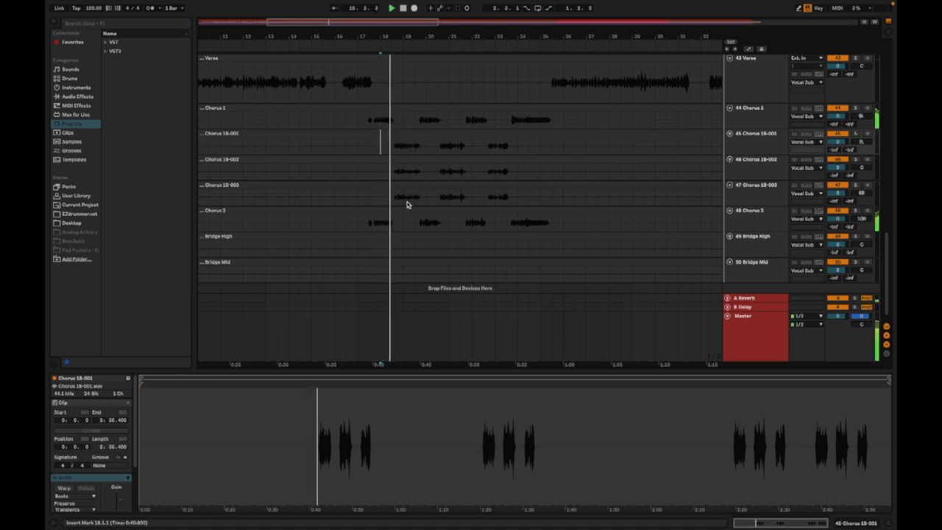
{"action": "key", "text": "space"}
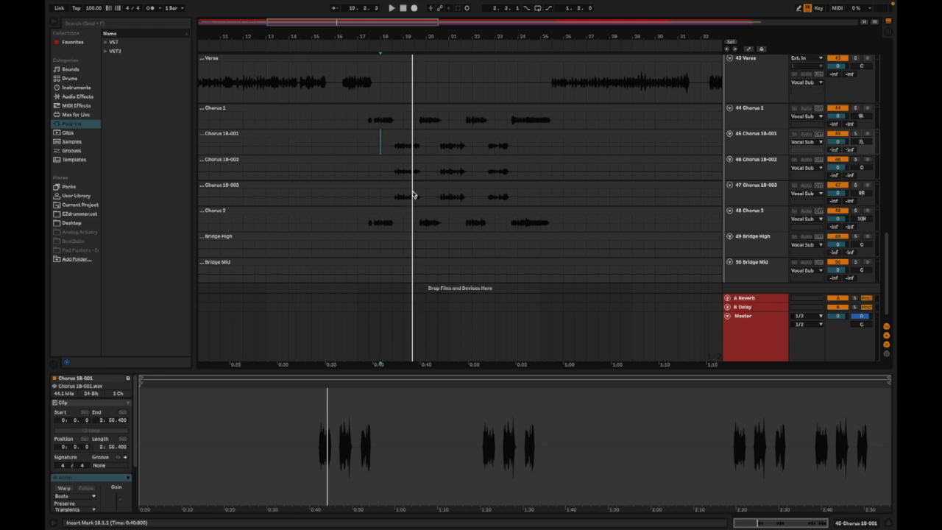
- Split the Chorus 1B-001, 1B-002 and 1B-003 clips together just ahead of 18.3.3, before their vocal entry
{"action": "left_click", "coordinate": [393, 150]}
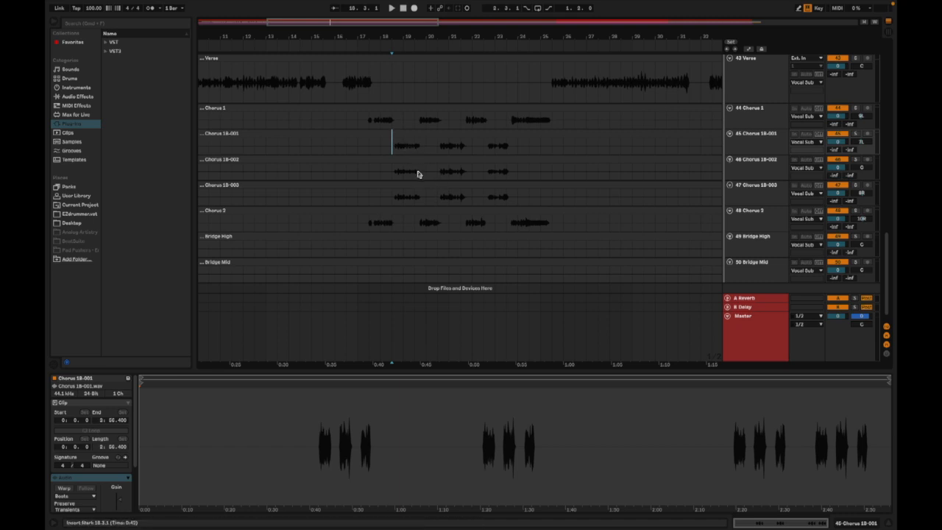
{"action": "scroll", "coordinate": [422, 168], "scroll_direction": "up", "scroll_amount": 8}
{"action": "scroll", "coordinate": [380, 178], "scroll_direction": "left", "scroll_amount": 4}
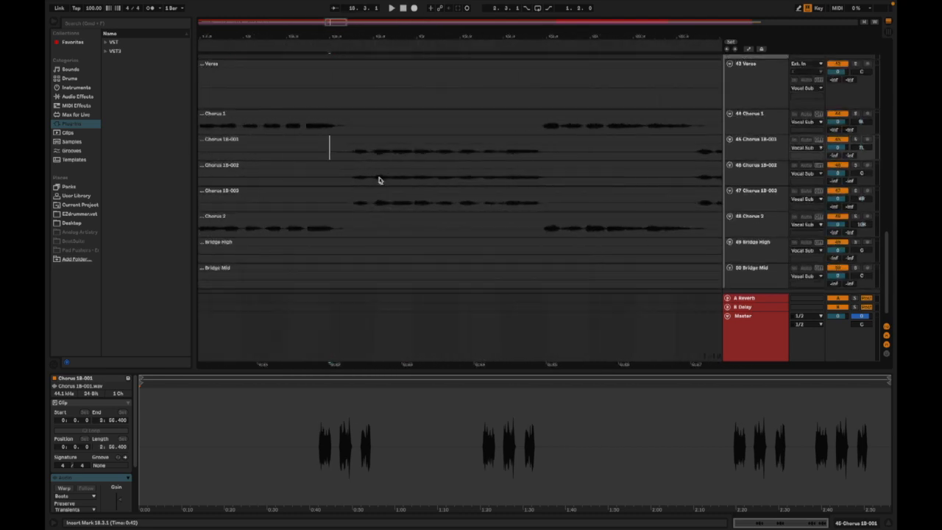
{"action": "scroll", "coordinate": [379, 179], "scroll_direction": "up", "scroll_amount": 5}
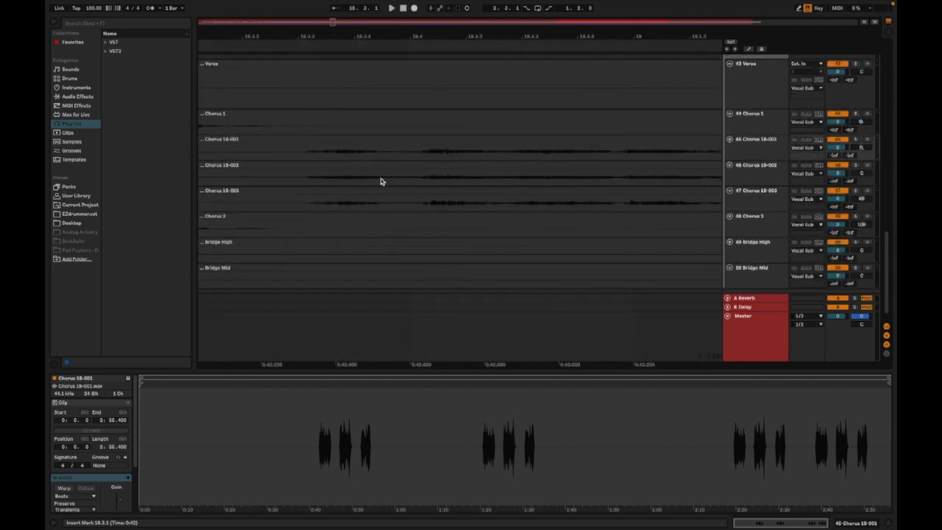
{"action": "scroll", "coordinate": [380, 181], "scroll_direction": "up", "scroll_amount": 3}
{"action": "scroll", "coordinate": [363, 171], "scroll_direction": "left", "scroll_amount": 3}
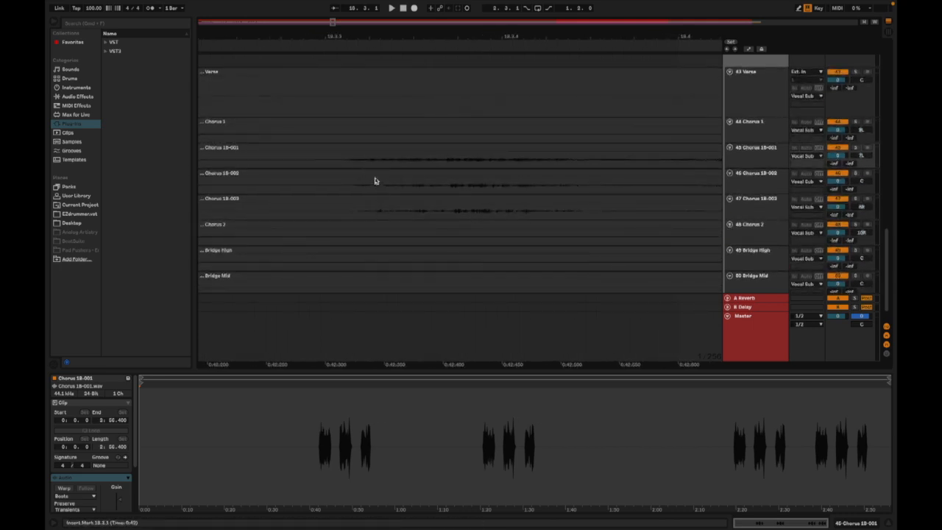
{"action": "left_click", "coordinate": [304, 155]}
{"action": "left_click", "coordinate": [305, 212], "text": "shift"}
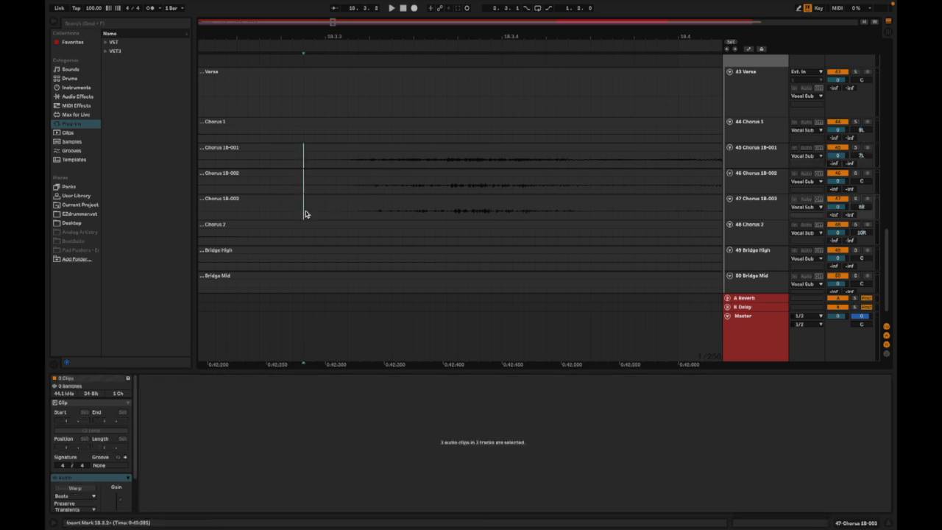
{"action": "key", "text": "ctrl+e"}
{"action": "scroll", "coordinate": [331, 178], "scroll_direction": "down", "scroll_amount": 5}
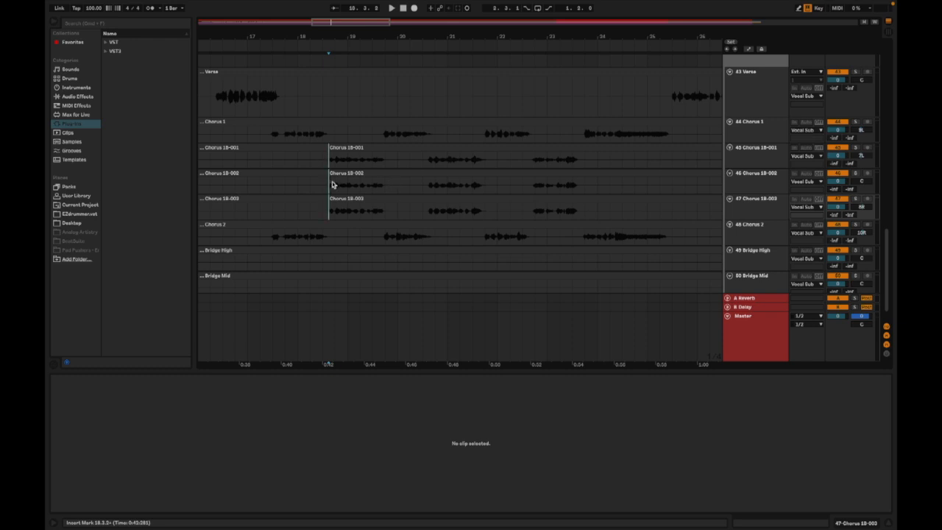
- Enlarge the heights of the three Chorus 1B tracks so their waveforms can be compared at the vocal entry
{"action": "scroll", "coordinate": [334, 182], "scroll_direction": "up", "scroll_amount": 8}
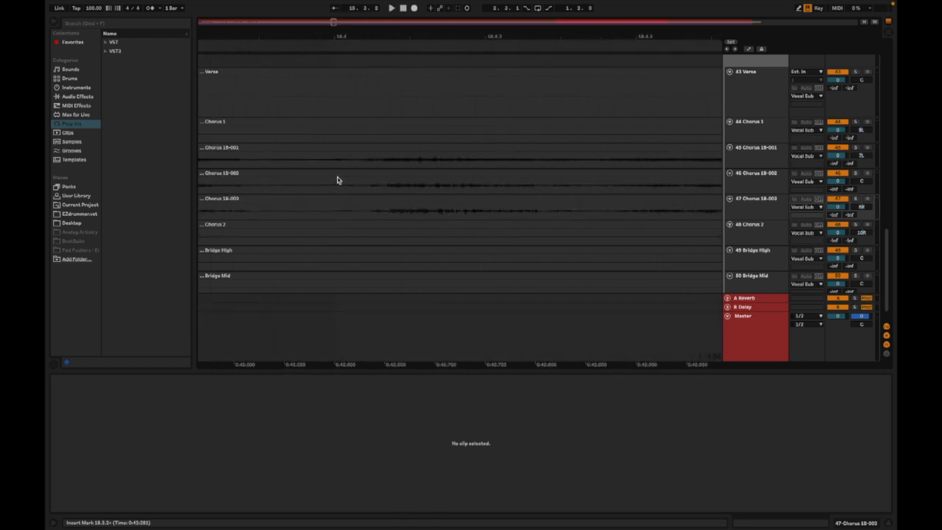
{"action": "scroll", "coordinate": [337, 180], "scroll_direction": "left", "scroll_amount": 6}
{"action": "scroll", "coordinate": [338, 180], "scroll_direction": "up", "scroll_amount": 2}
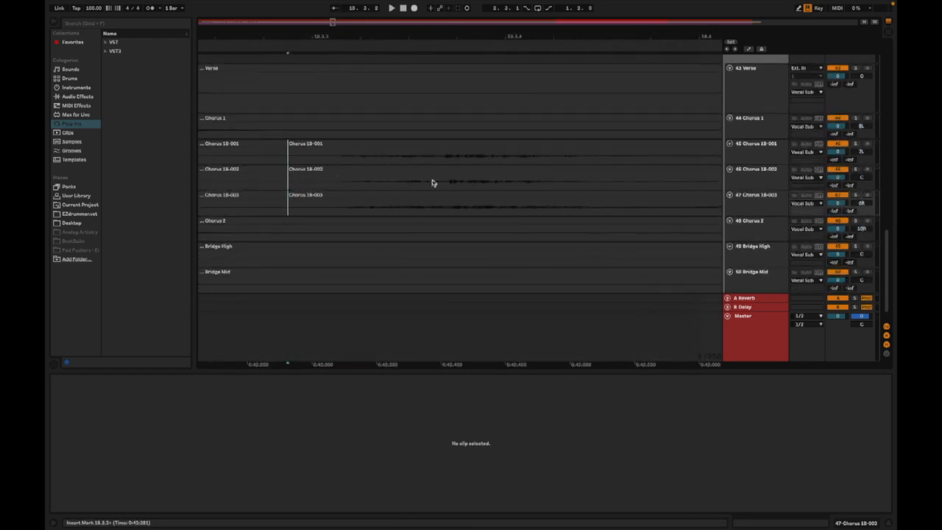
{"action": "left_click", "coordinate": [753, 154]}
{"action": "left_click", "coordinate": [752, 198], "text": "shift"}
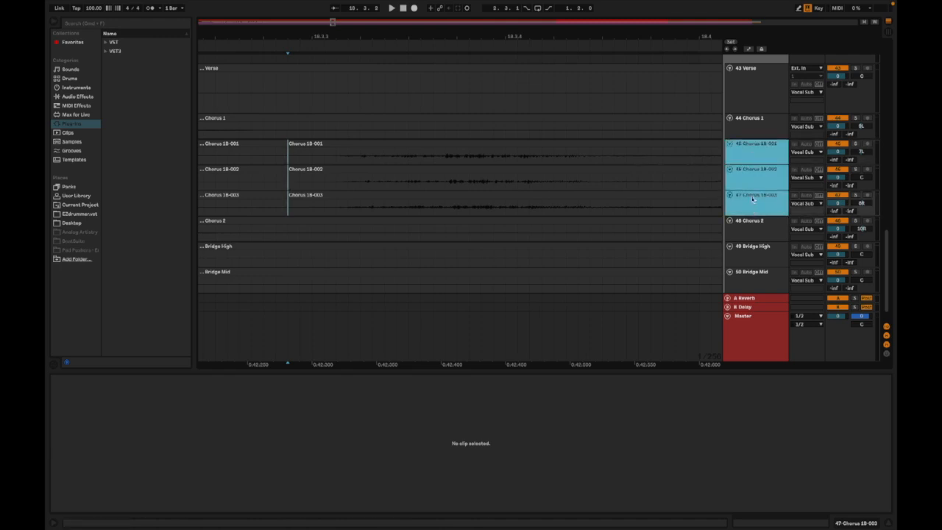
{"action": "key", "text": "h"}
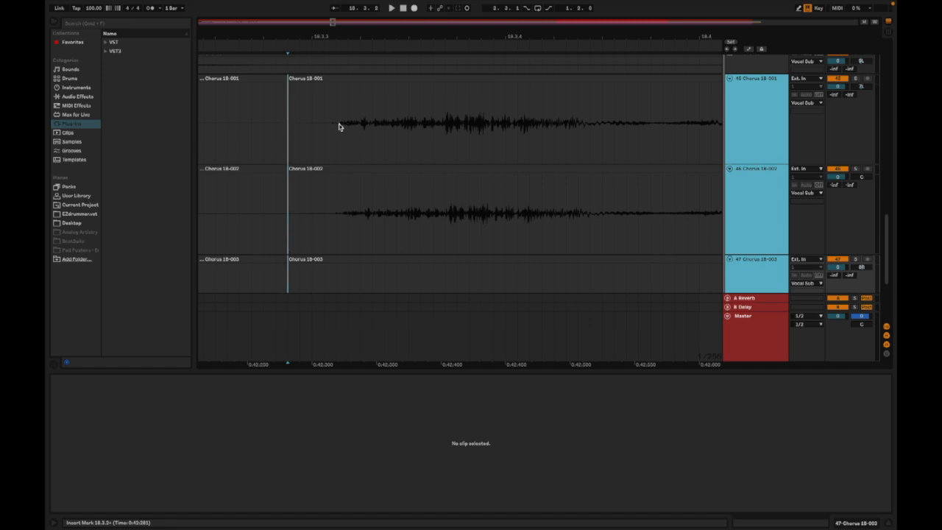
- Shift the second Chorus 1B-002 clip slightly so its vocal onset lines up with Chorus 1B-001
{"action": "scroll", "coordinate": [355, 179], "scroll_direction": "up", "scroll_amount": 5}
{"action": "left_click", "coordinate": [355, 173]}
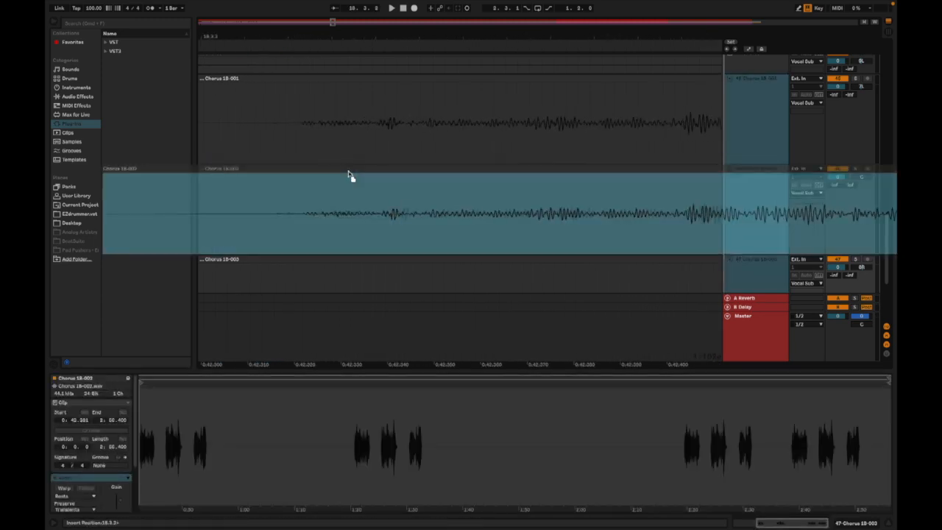
{"action": "left_click_drag", "start_coordinate": [347, 171], "coordinate": [344, 170]}
{"action": "scroll", "coordinate": [344, 171], "scroll_direction": "up", "scroll_amount": 5}
{"action": "scroll", "coordinate": [345, 172], "scroll_direction": "up", "scroll_amount": 3}
{"action": "scroll", "coordinate": [345, 172], "scroll_direction": "left", "scroll_amount": 5}
{"action": "scroll", "coordinate": [345, 173], "scroll_direction": "down", "scroll_amount": 5}
{"action": "scroll", "coordinate": [345, 175], "scroll_direction": "up", "scroll_amount": 1}
{"action": "scroll", "coordinate": [344, 170], "scroll_direction": "down", "scroll_amount": 5}
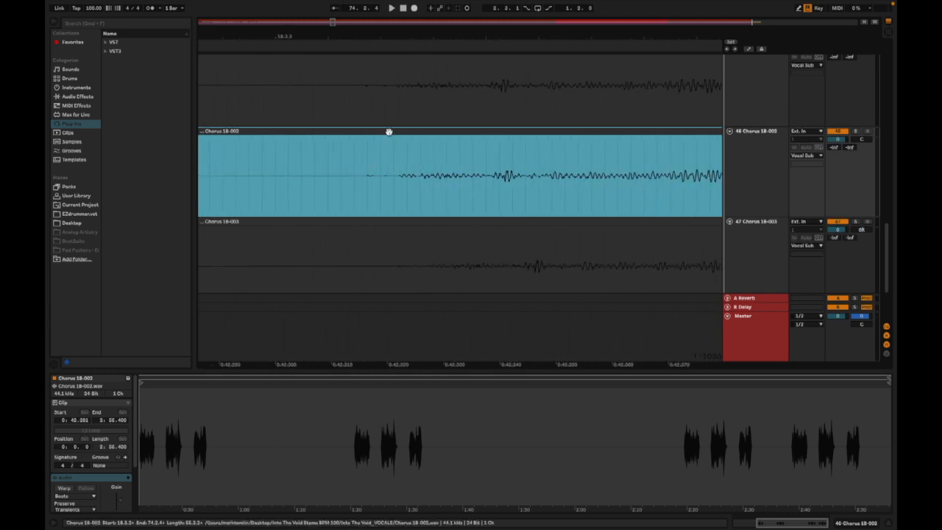
{"action": "scroll", "coordinate": [388, 132], "scroll_direction": "up", "scroll_amount": 5}
{"action": "left_click_drag", "start_coordinate": [389, 132], "coordinate": [383, 133]}
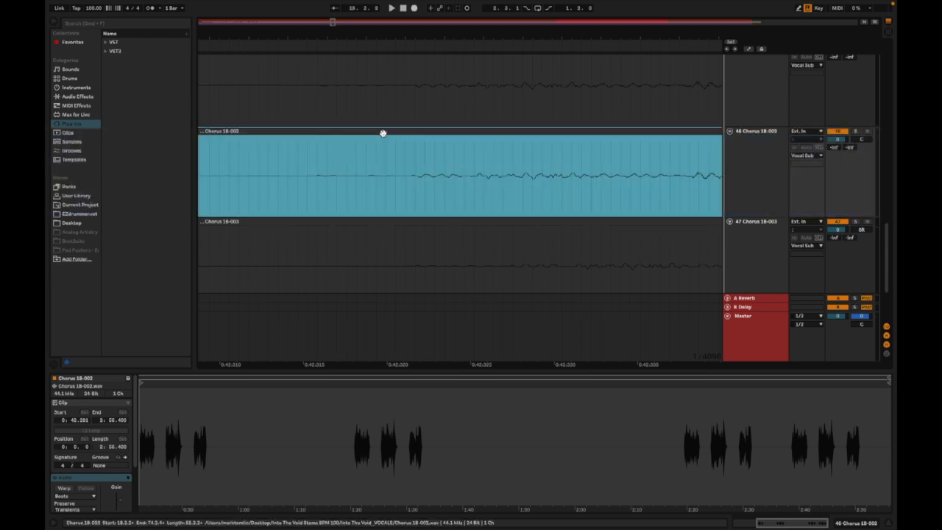
{"action": "scroll", "coordinate": [383, 133], "scroll_direction": "down", "scroll_amount": 3}
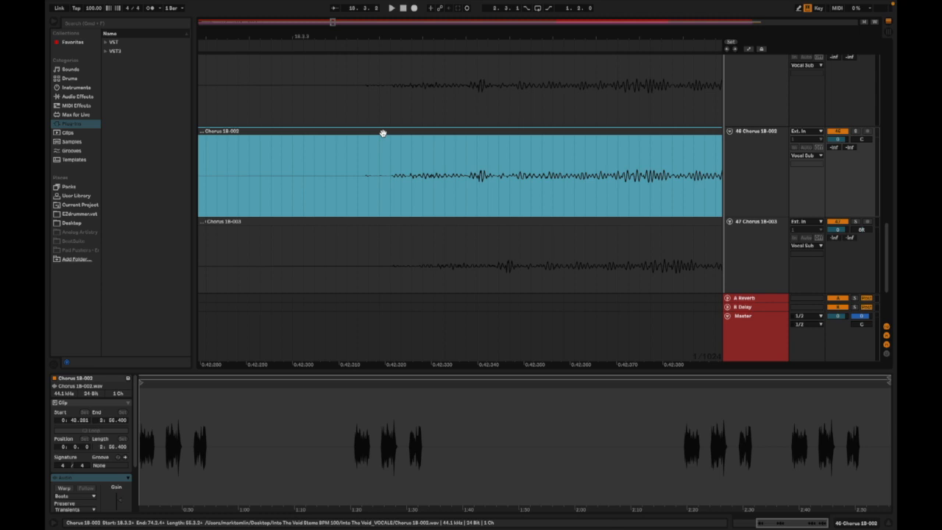
- Move the second Chorus 1B-003 clip earlier so its vocal onset lines up with the other two Chorus 1B parts
{"action": "left_click_drag", "start_coordinate": [416, 222], "coordinate": [389, 223]}
{"action": "scroll", "coordinate": [378, 230], "scroll_direction": "up", "scroll_amount": 2}
{"action": "scroll", "coordinate": [410, 227], "scroll_direction": "up", "scroll_amount": 2}
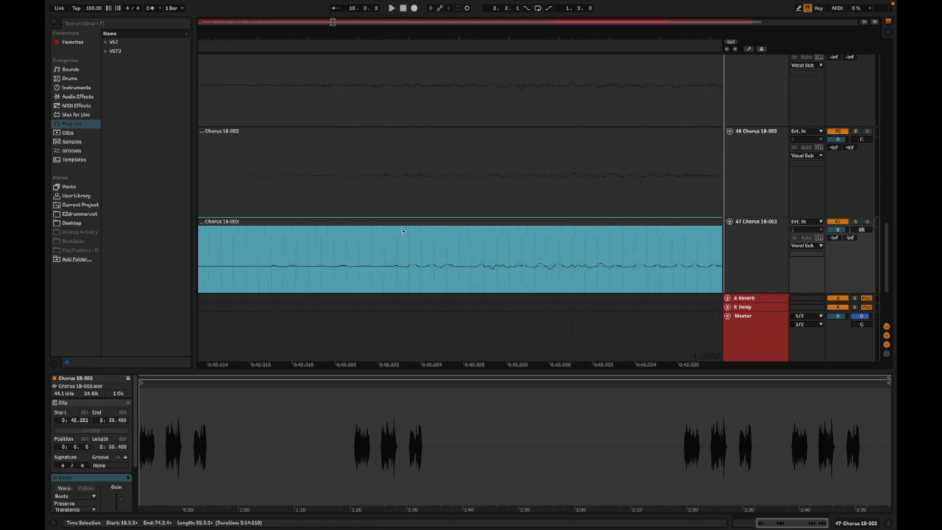
{"action": "scroll", "coordinate": [343, 241], "scroll_direction": "left", "scroll_amount": 3}
{"action": "left_click_drag", "start_coordinate": [439, 225], "coordinate": [414, 225]}
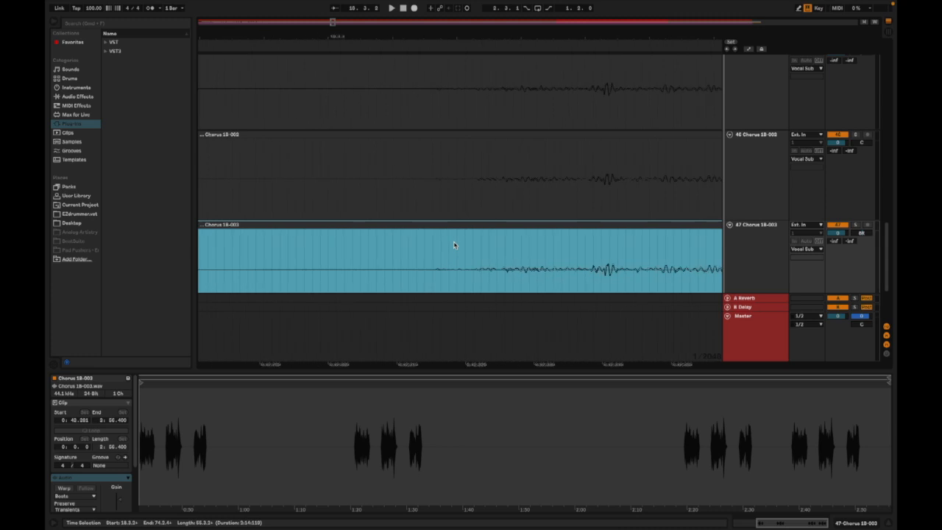
{"action": "scroll", "coordinate": [454, 245], "scroll_direction": "down", "scroll_amount": 4}
{"action": "scroll", "coordinate": [454, 244], "scroll_direction": "down", "scroll_amount": 3}
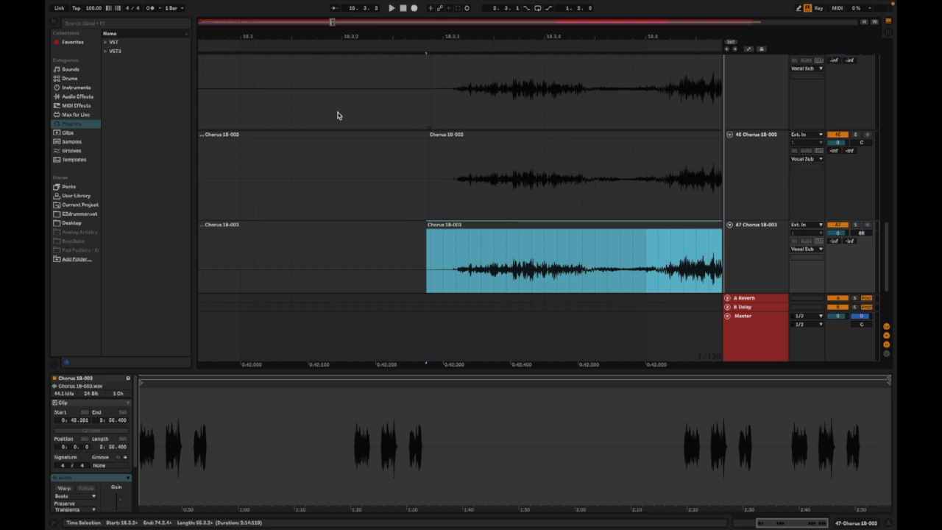
- Play the aligned Chorus 1B vocals from just before their entry and compare the waveforms of their later phrases
{"action": "scroll", "coordinate": [338, 115], "scroll_direction": "up", "scroll_amount": 5}
{"action": "scroll", "coordinate": [337, 115], "scroll_direction": "up", "scroll_amount": 2}
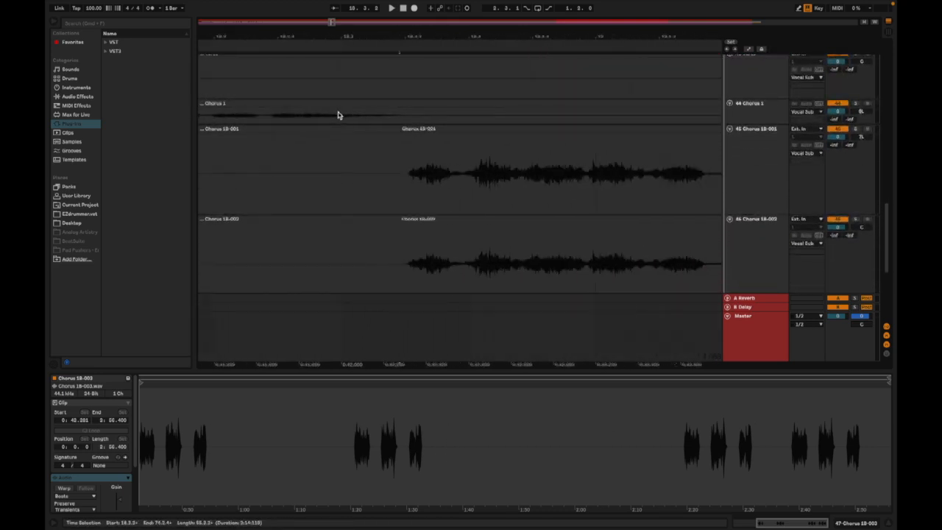
{"action": "left_click", "coordinate": [266, 164]}
{"action": "key", "text": "space"}
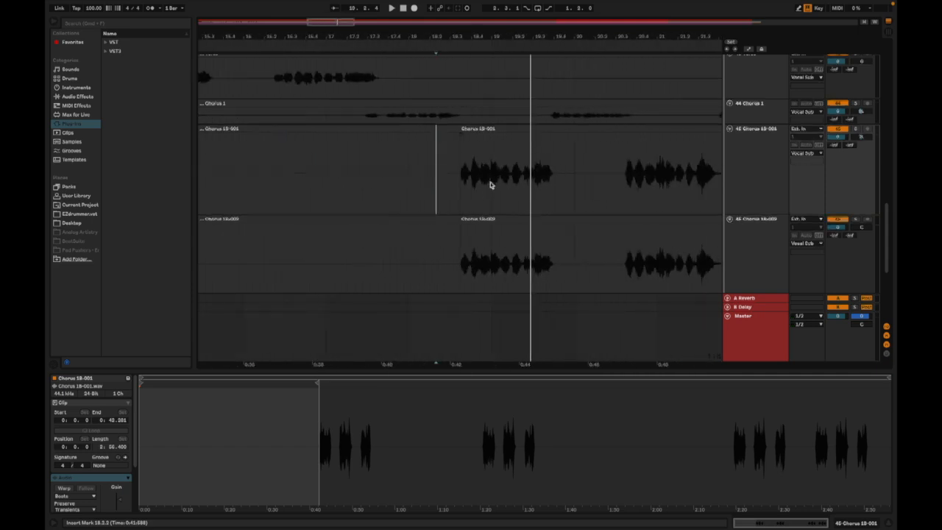
{"action": "scroll", "coordinate": [492, 183], "scroll_direction": "down", "scroll_amount": 3}
{"action": "scroll", "coordinate": [492, 183], "scroll_direction": "right", "scroll_amount": 5}
{"action": "scroll", "coordinate": [486, 189], "scroll_direction": "right", "scroll_amount": 3}
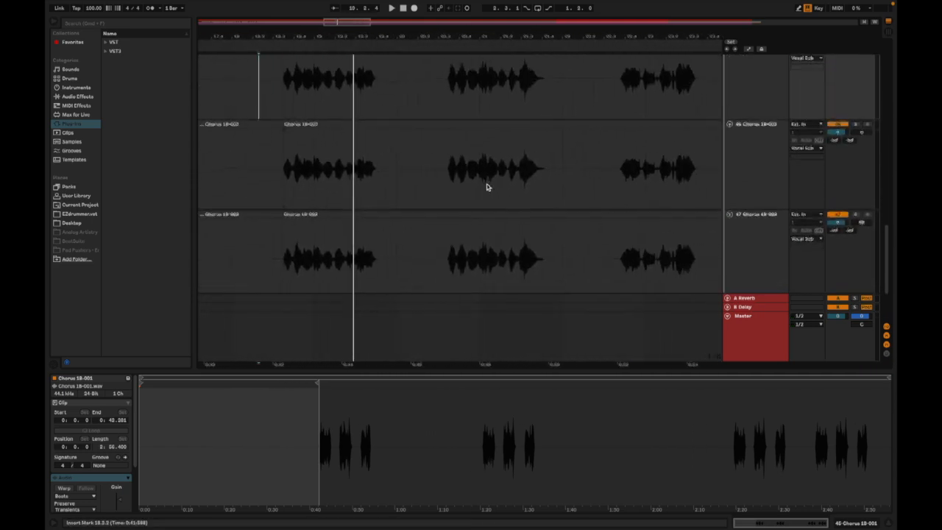
{"action": "scroll", "coordinate": [481, 190], "scroll_direction": "up", "scroll_amount": 1}
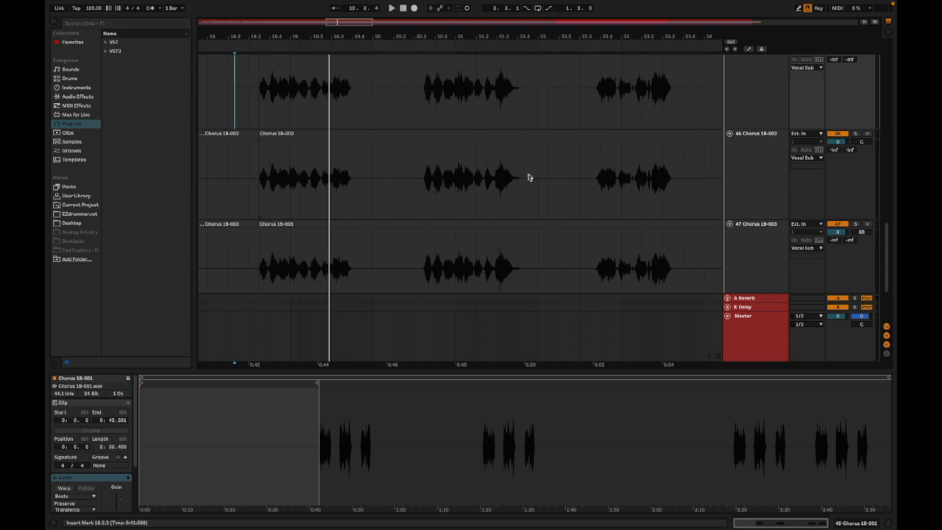
- Reduce the heights of the three Chorus 1B tracks together so Chorus 1 and Chorus 2 fit in the view
{"action": "left_click", "coordinate": [769, 98]}
{"action": "left_click", "coordinate": [759, 232], "text": "shift"}
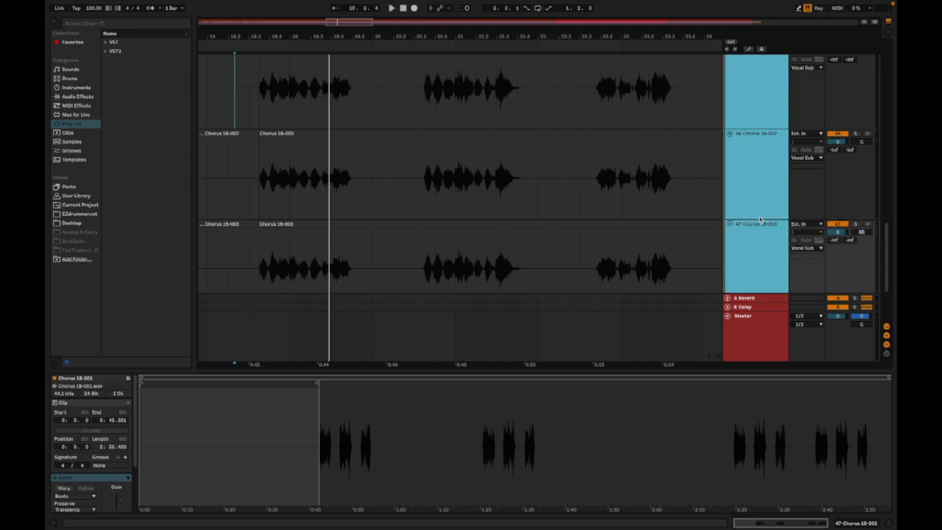
{"action": "left_click_drag", "start_coordinate": [760, 219], "coordinate": [760, 179]}
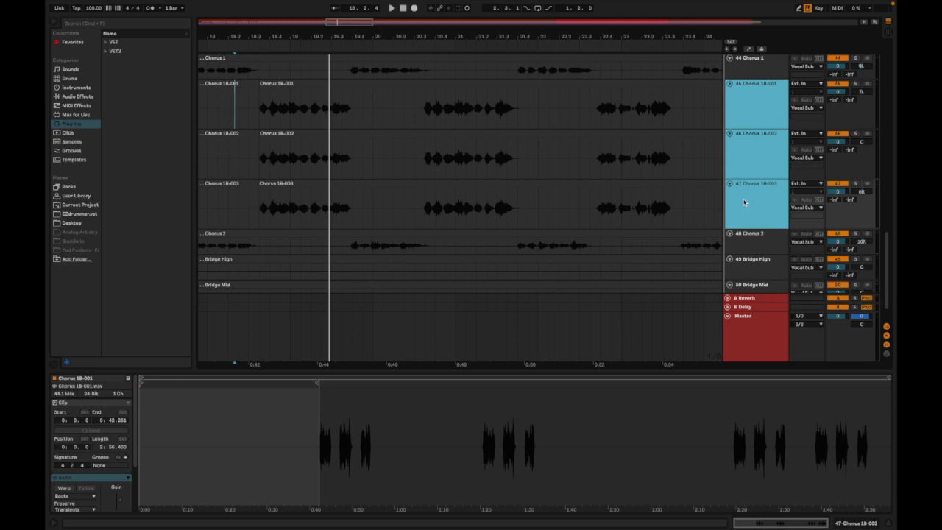
{"action": "left_click", "coordinate": [387, 60]}
{"action": "left_click", "coordinate": [393, 236]}
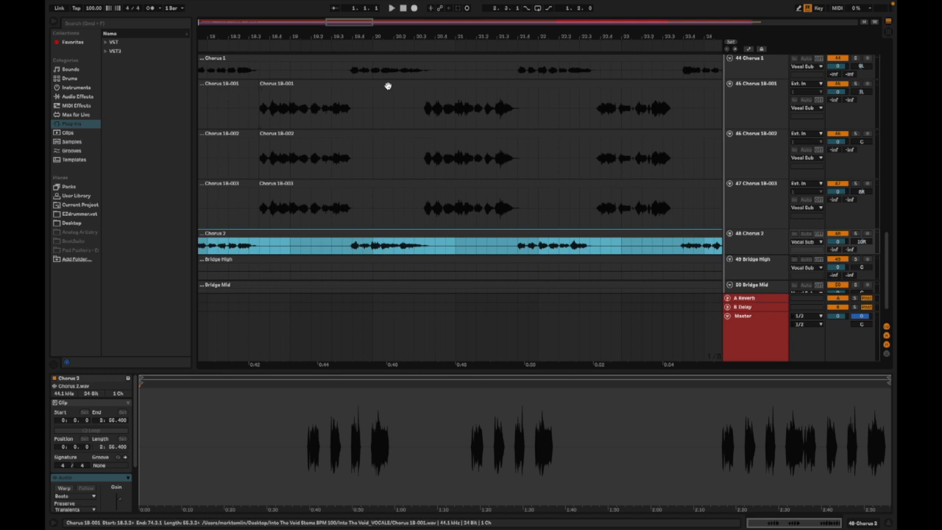
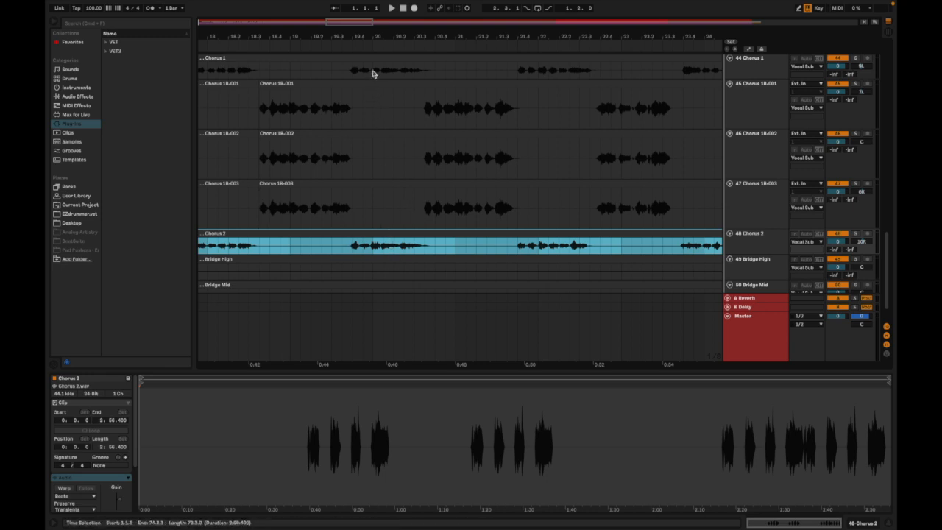
{"action": "left_click", "coordinate": [309, 89]}
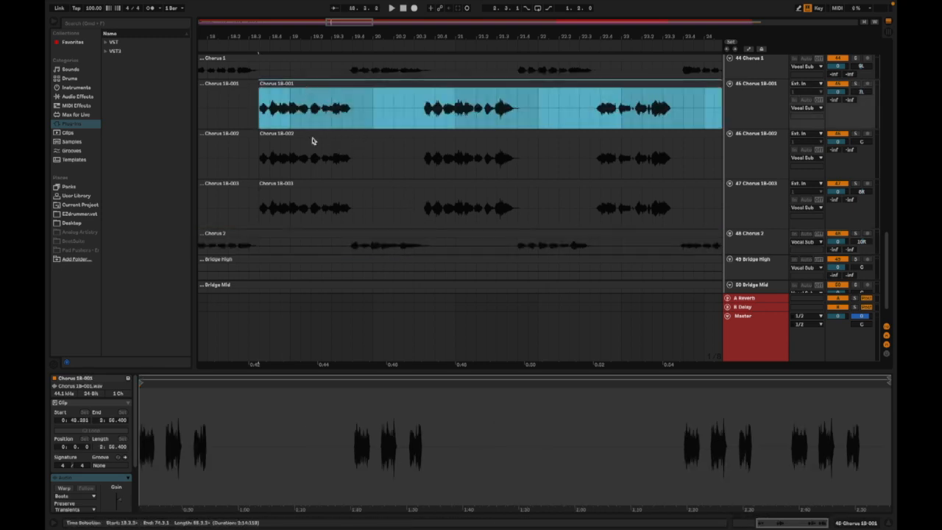
{"action": "left_click", "coordinate": [312, 147]}
{"action": "left_click", "coordinate": [309, 184]}
{"action": "left_click", "coordinate": [309, 134]}
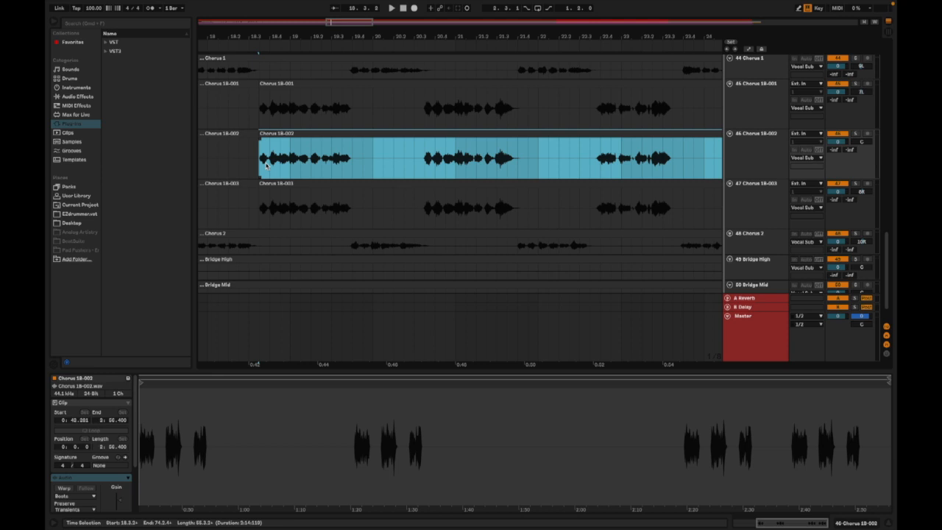
{"action": "left_click", "coordinate": [262, 163]}
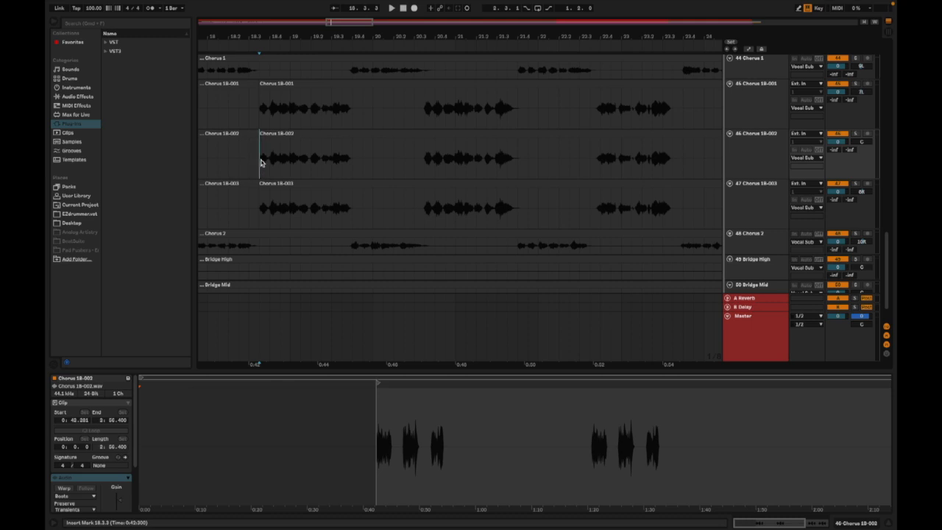
- Show the clip pitch settings and slightly detune the split Chorus 1B-001 and Chorus 1B-003 vocal clips
{"action": "left_click", "coordinate": [319, 85]}
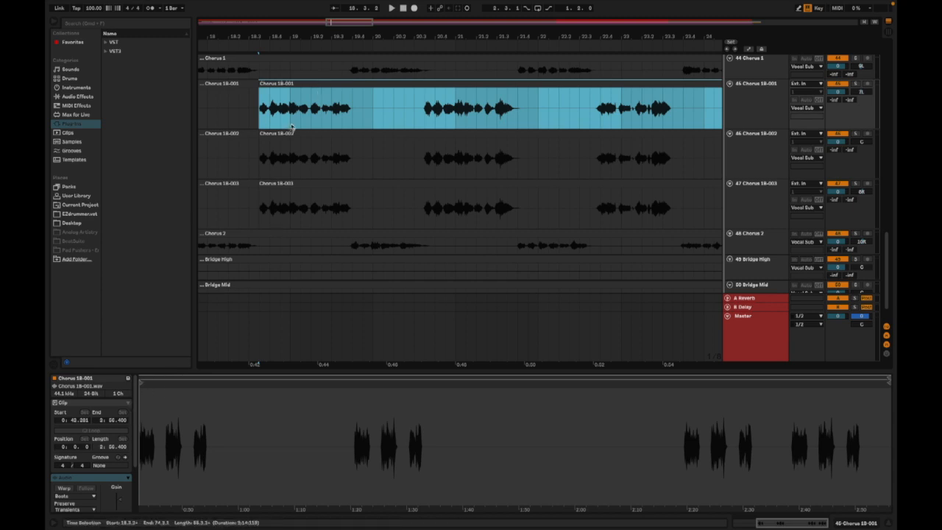
{"action": "double_click", "coordinate": [300, 84]}
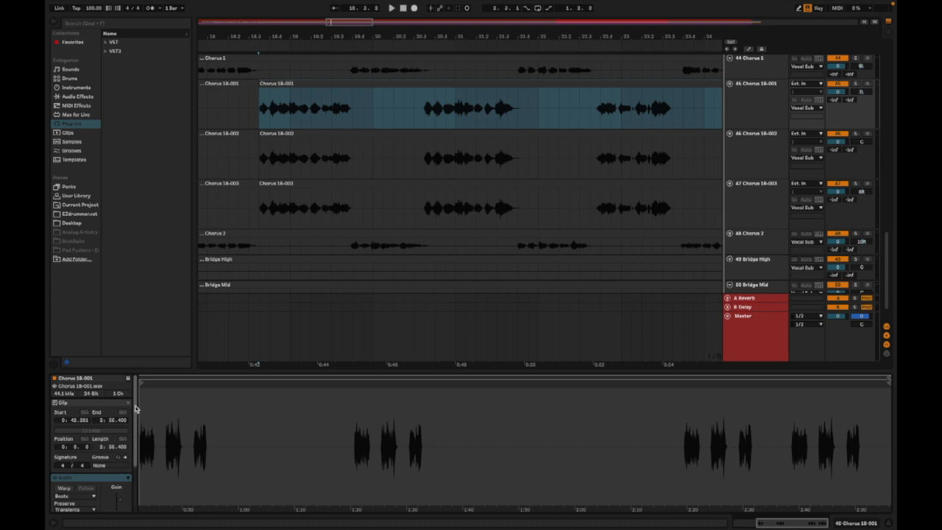
{"action": "scroll", "coordinate": [92, 449], "scroll_direction": "down", "scroll_amount": 3}
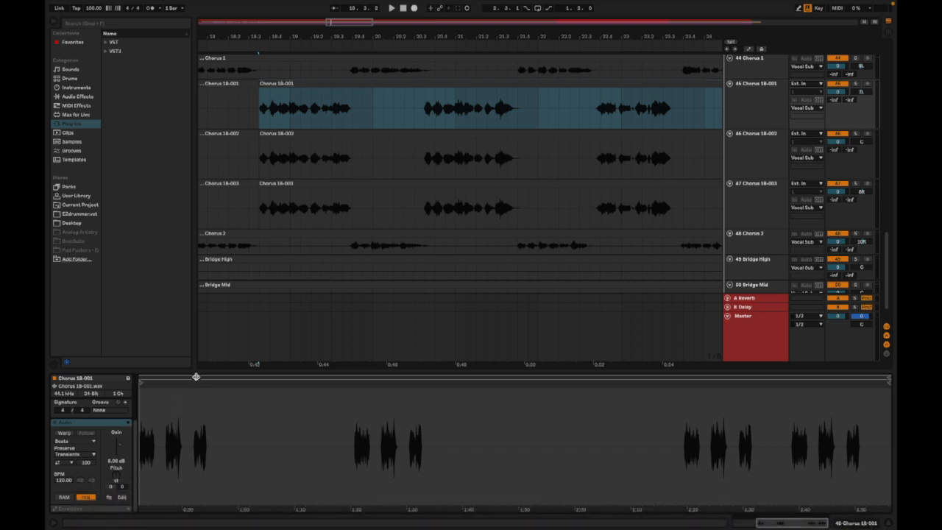
{"action": "left_click_drag", "start_coordinate": [195, 375], "coordinate": [199, 426]}
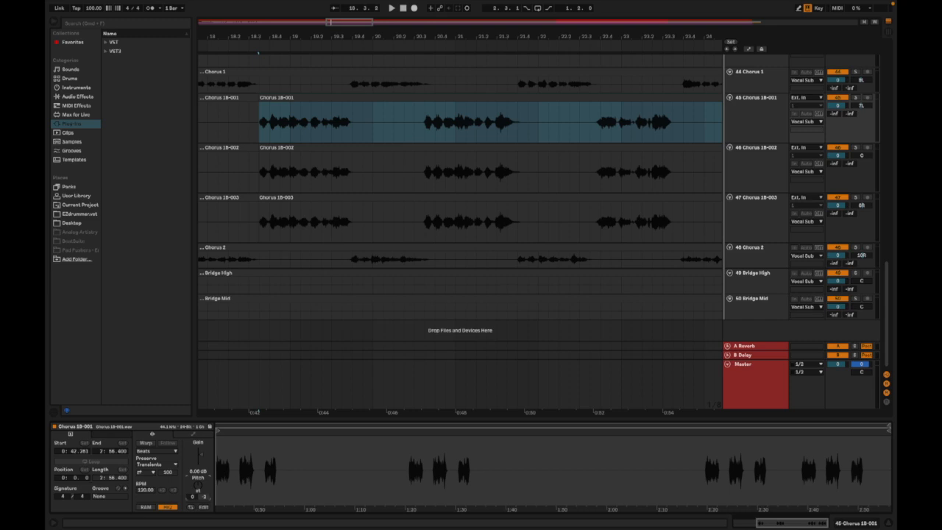
{"action": "left_click", "coordinate": [298, 200]}
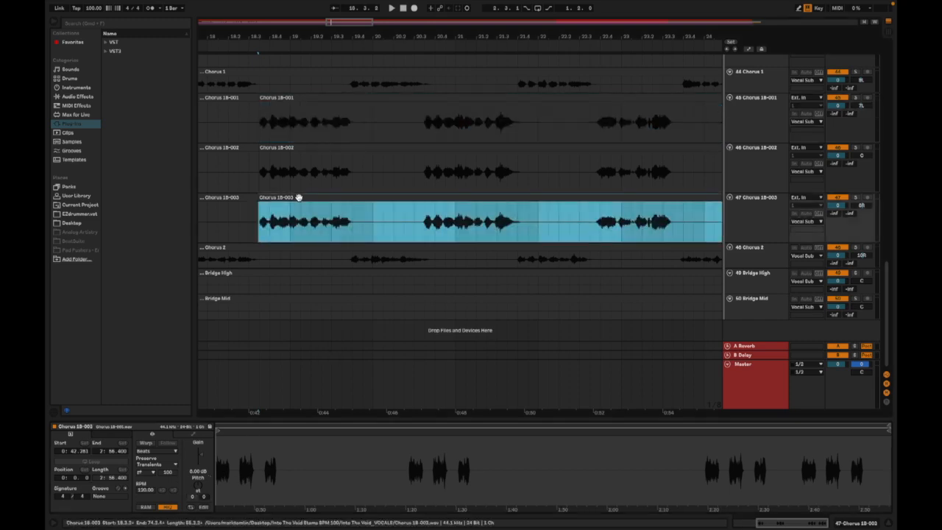
{"action": "left_click", "coordinate": [203, 494]}
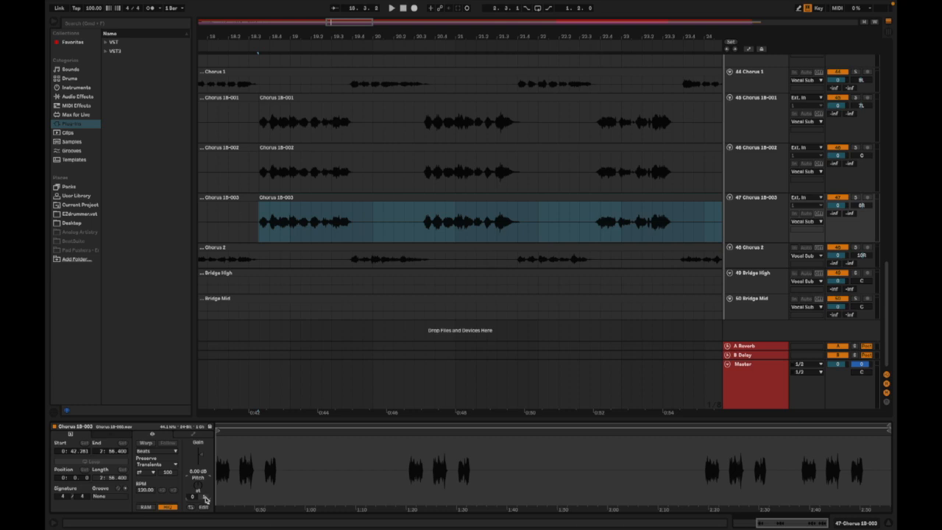
- Audition the Chorus 1B vocals from just before their entry and adjust the slight detuning of the second Chorus 1B-001 clip
{"action": "left_click", "coordinate": [227, 140]}
{"action": "key", "text": "space"}
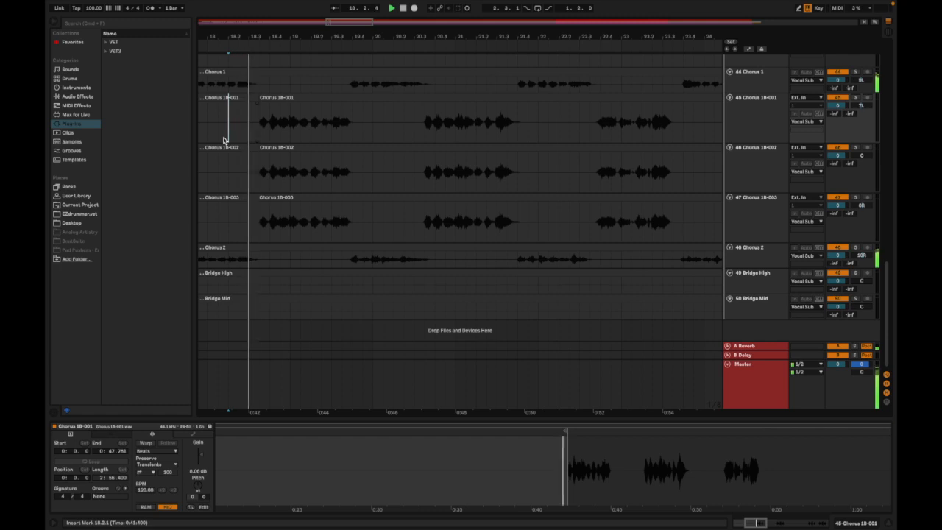
{"action": "key", "text": "space"}
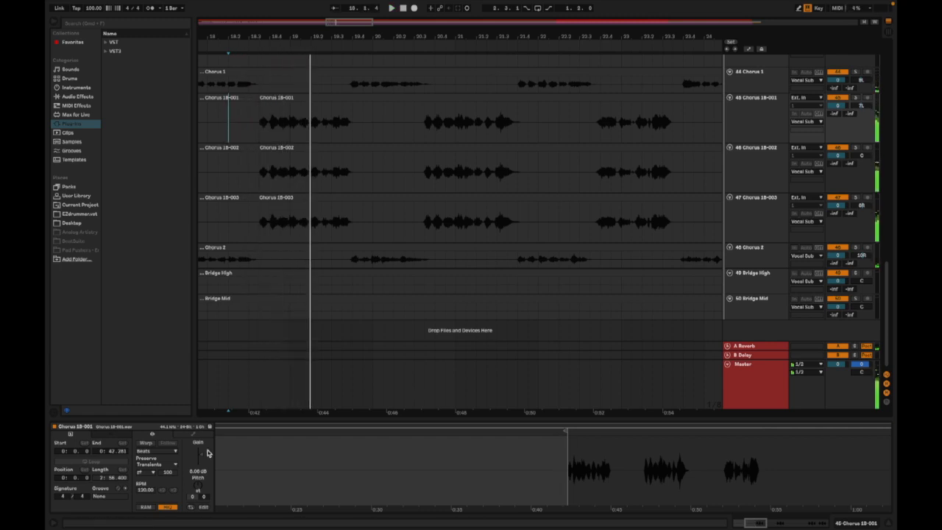
{"action": "left_click", "coordinate": [283, 99]}
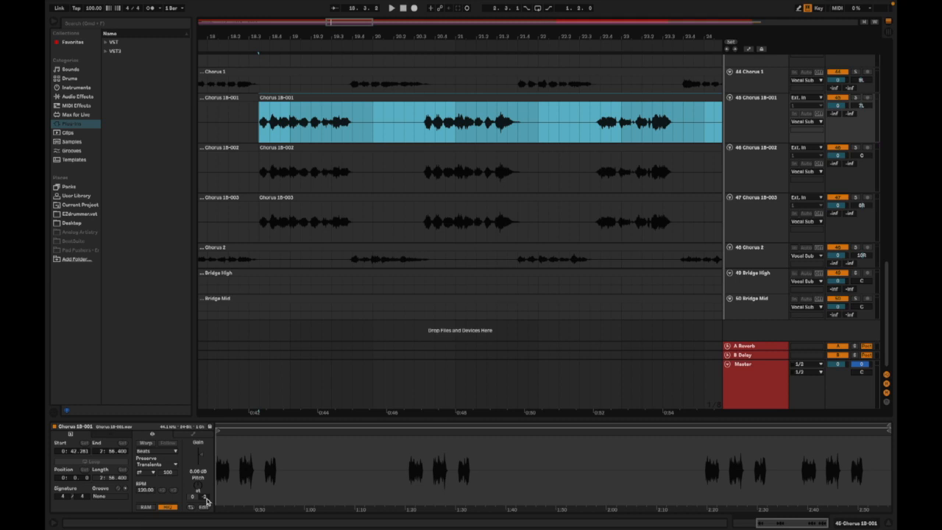
{"action": "left_click", "coordinate": [206, 501]}
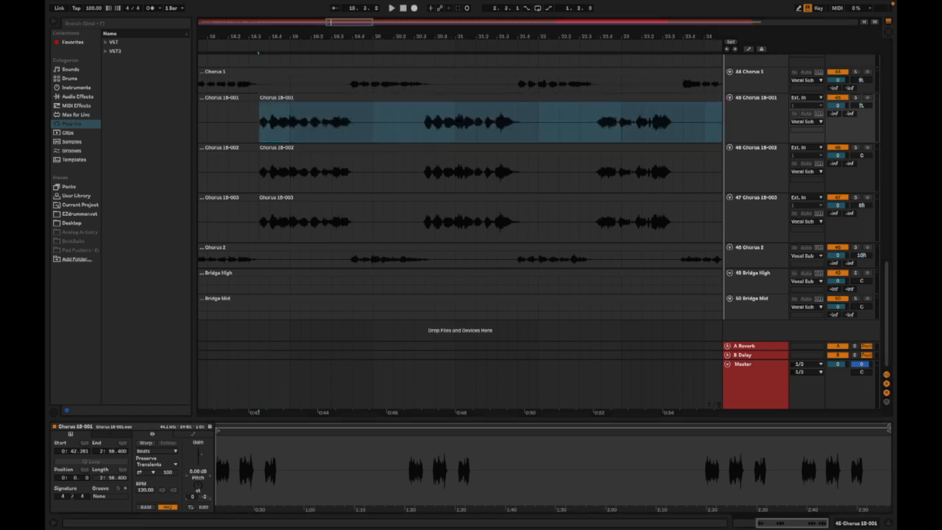
{"action": "key", "text": "space"}
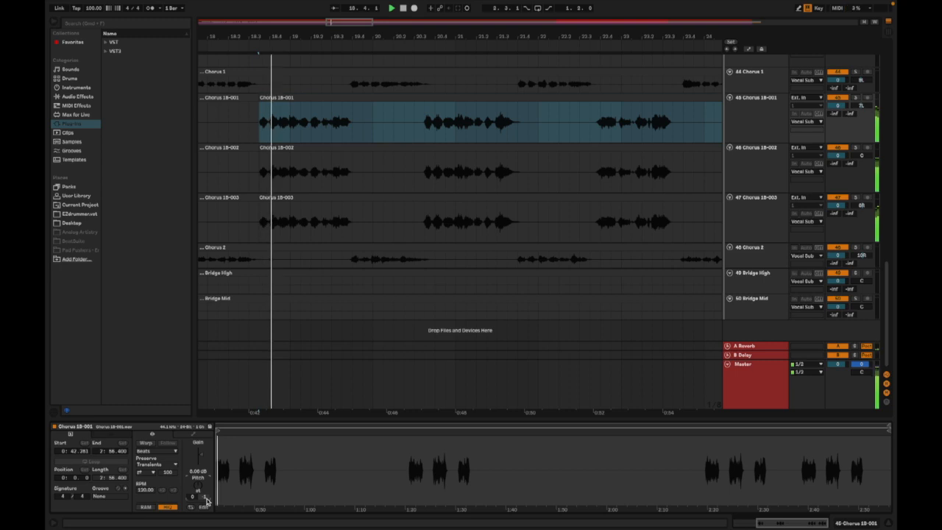
{"action": "key", "text": "space"}
- Adjust the slight detuning of the second Chorus 1B-003 clip and play the three Chorus 1B parts from just before their entry
{"action": "key", "text": "space"}
{"action": "left_click", "coordinate": [312, 208]}
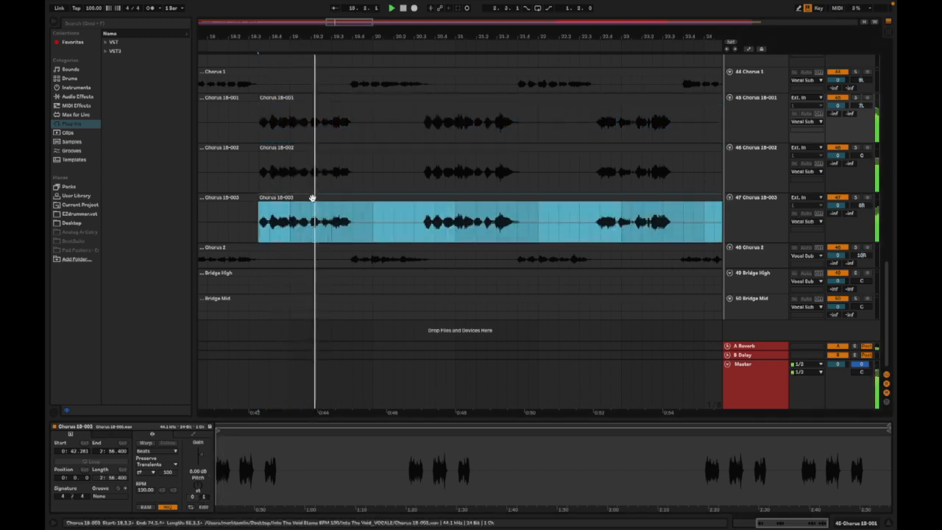
{"action": "left_click_drag", "start_coordinate": [207, 498], "coordinate": [207, 504]}
{"action": "key", "text": "space"}
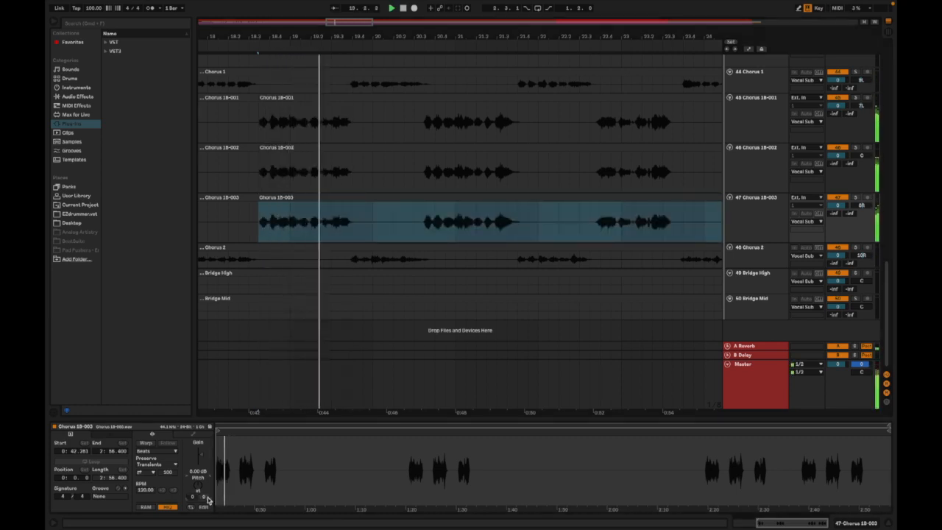
{"action": "key", "text": "space"}
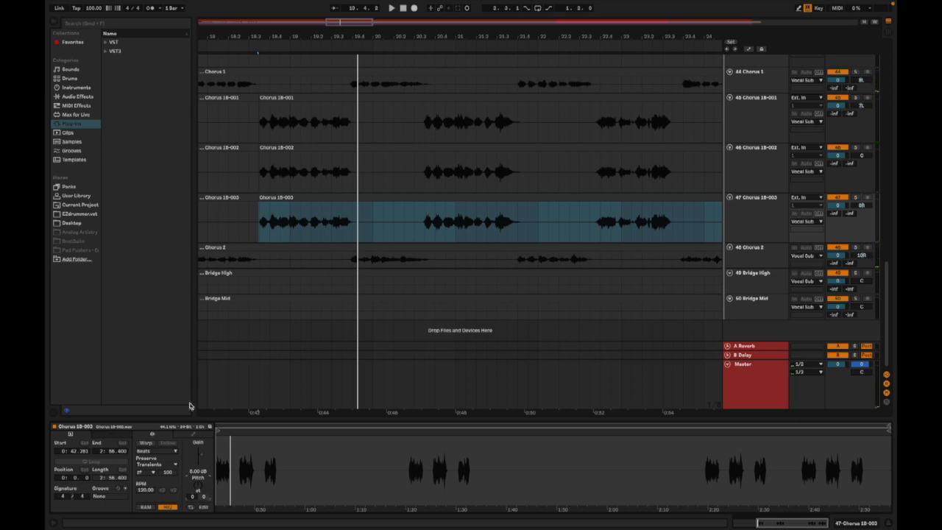
{"action": "left_click", "coordinate": [253, 170]}
{"action": "key", "text": "space"}
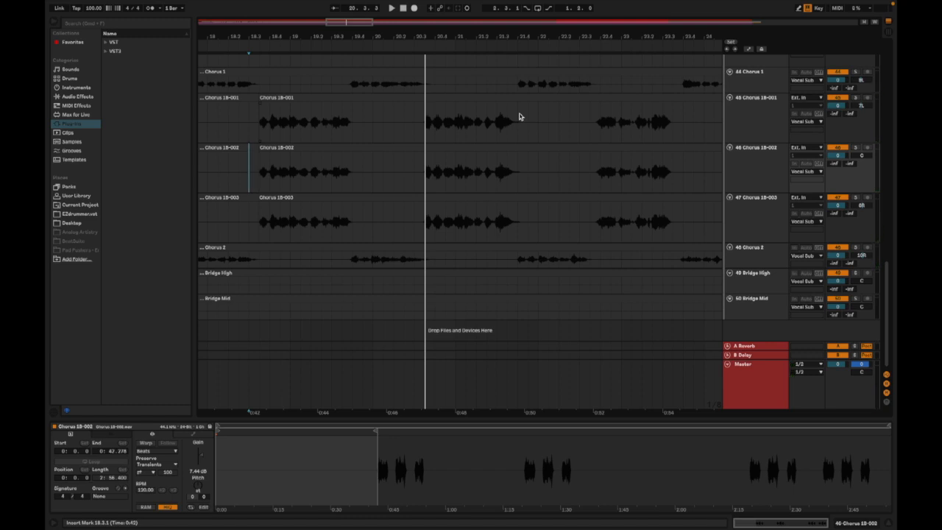
- Group the Chorus 1B-001, Chorus 1B-002 and Chorus 1B-003 tracks
{"action": "left_click", "coordinate": [768, 119]}
{"action": "left_click", "coordinate": [751, 228], "text": "shift"}
{"action": "right_click", "coordinate": [745, 154]}
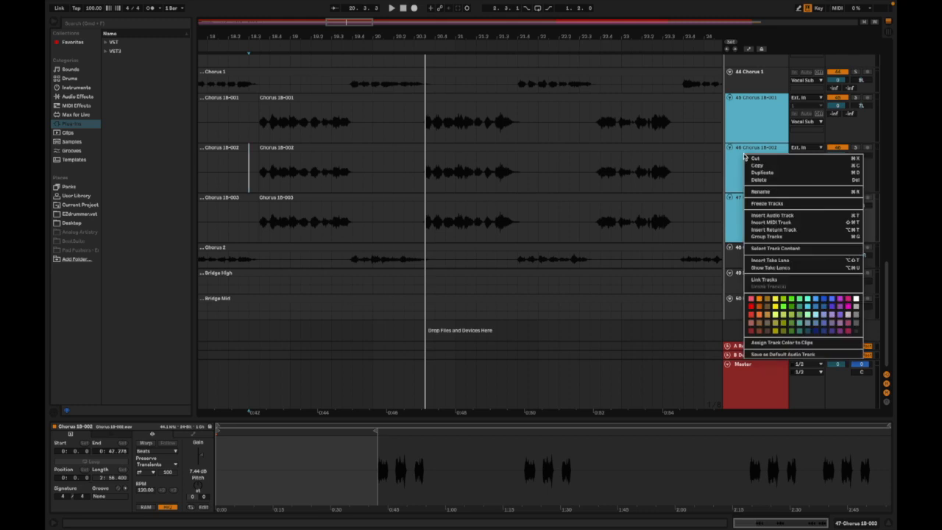
{"action": "left_click", "coordinate": [770, 237]}
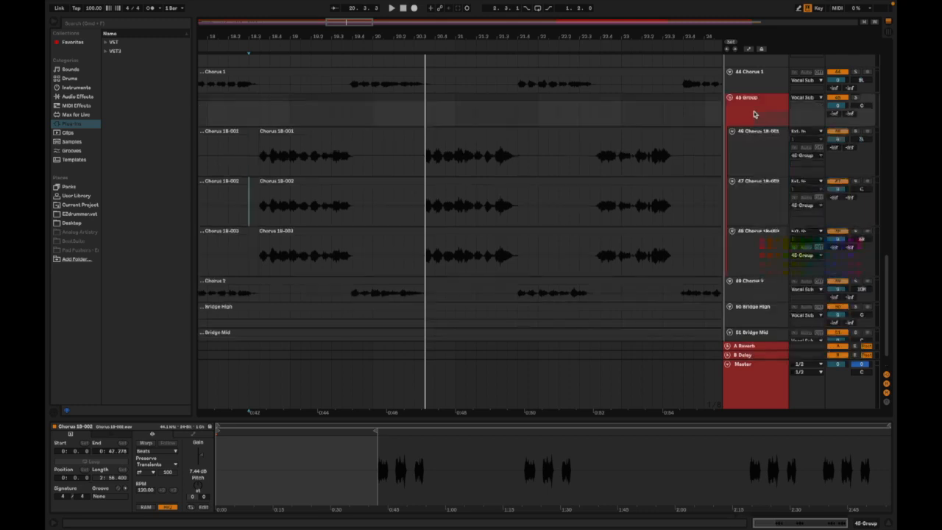
- Colour the new Chorus 1B group grey and rename it Chorus vocal Blend
{"action": "right_click", "coordinate": [755, 113]}
{"action": "left_click", "coordinate": [865, 260]}
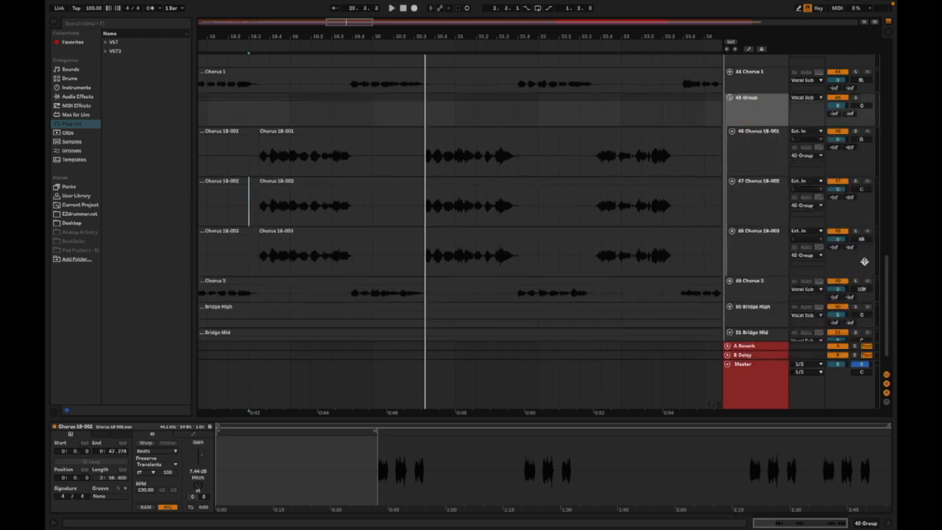
{"action": "right_click", "coordinate": [762, 112]}
{"action": "left_click", "coordinate": [783, 148]}
{"action": "type", "text": "Ch"}
{"action": "key", "text": "Return"}
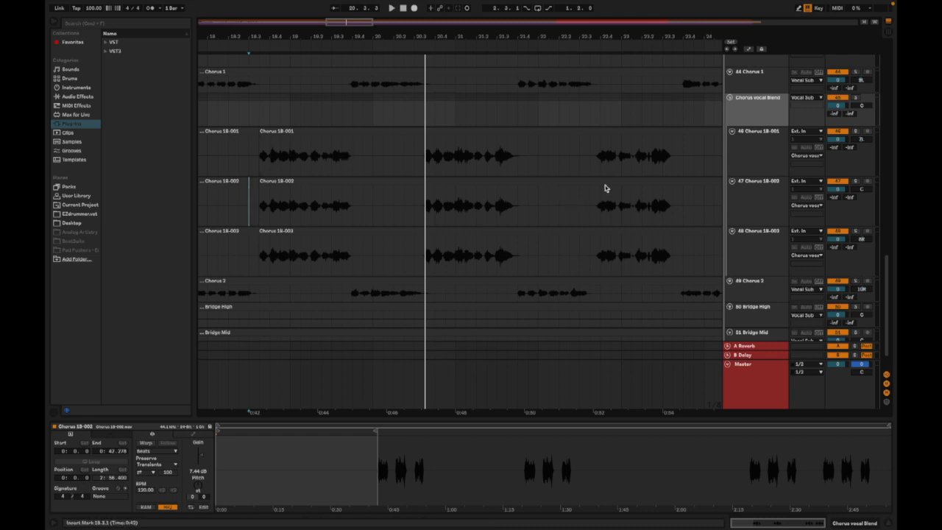
- Reduce the heights of the three tracks inside the Chorus vocal Blend group together
{"action": "left_click", "coordinate": [760, 157]}
{"action": "left_click", "coordinate": [754, 208], "text": "shift"}
{"action": "left_click", "coordinate": [756, 249], "text": "shift"}
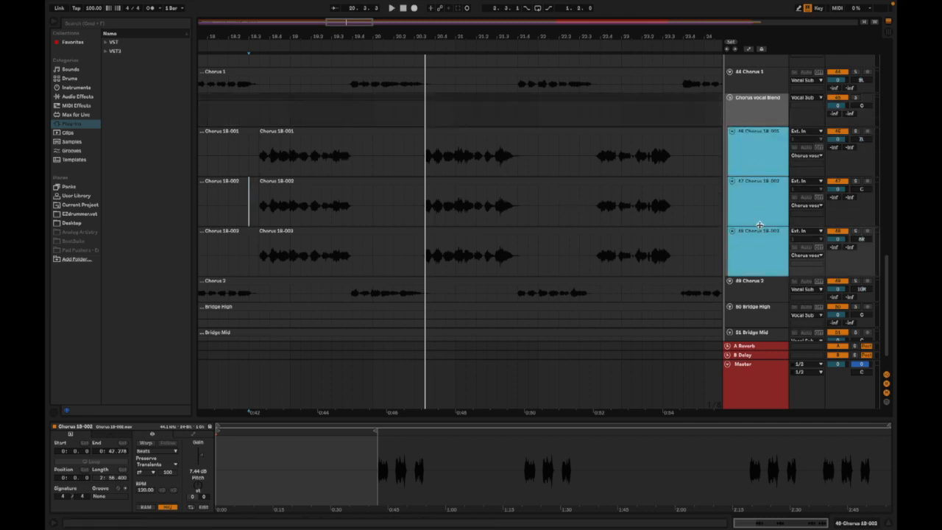
{"action": "left_click_drag", "start_coordinate": [760, 226], "coordinate": [762, 200]}
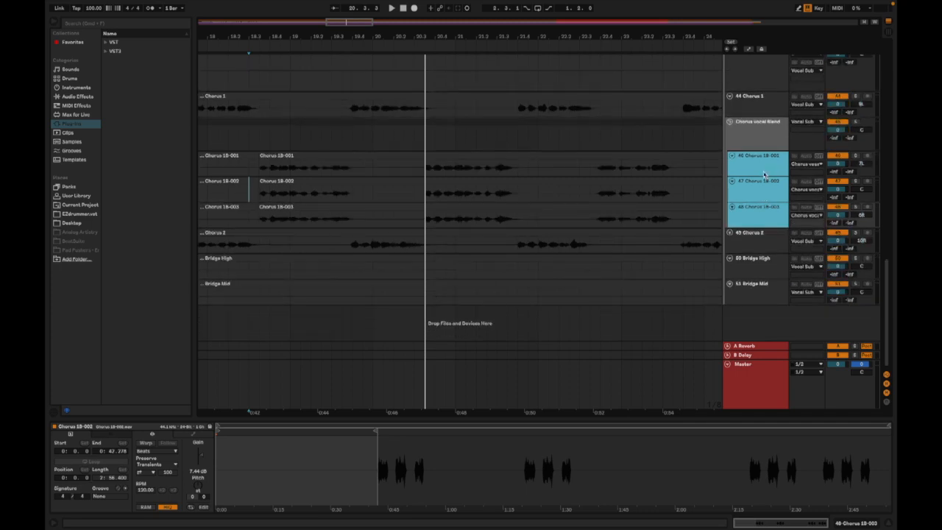
- Play from just before the Verse vocal entry with the mixer shown and set the Verse track volume to -0.4 dB
{"action": "scroll", "coordinate": [673, 207], "scroll_direction": "up", "scroll_amount": 4}
{"action": "scroll", "coordinate": [673, 206], "scroll_direction": "left", "scroll_amount": 6}
{"action": "scroll", "coordinate": [672, 205], "scroll_direction": "down", "scroll_amount": 3}
{"action": "scroll", "coordinate": [673, 204], "scroll_direction": "left", "scroll_amount": 8}
{"action": "scroll", "coordinate": [672, 204], "scroll_direction": "up", "scroll_amount": 1}
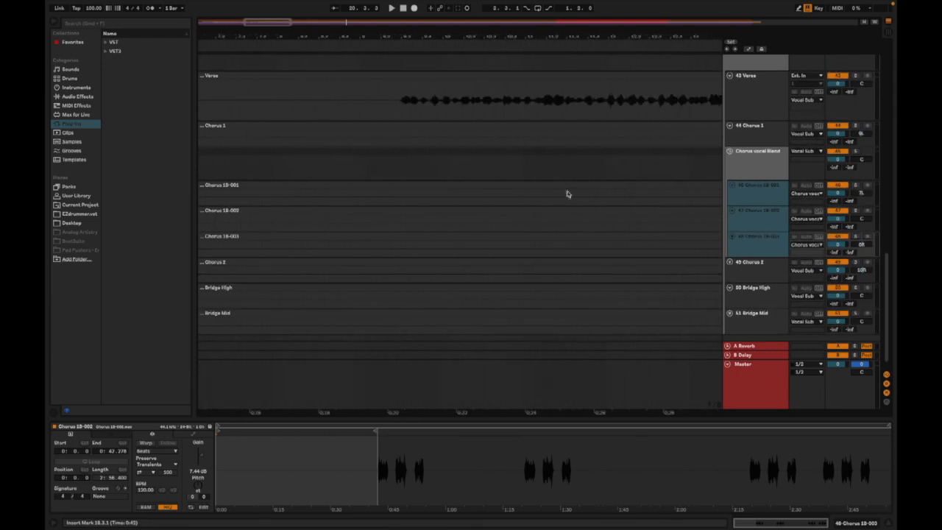
{"action": "left_click", "coordinate": [376, 98]}
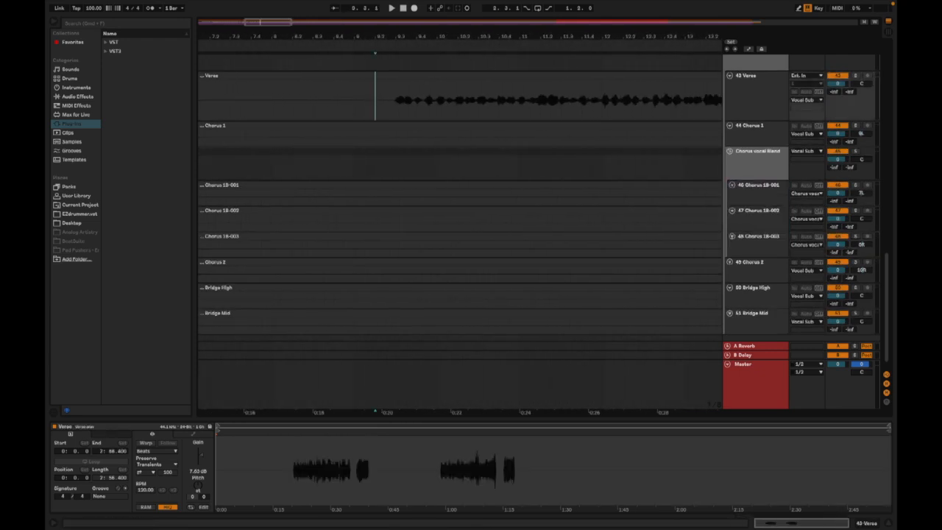
{"action": "left_click_drag", "start_coordinate": [431, 3], "coordinate": [433, 19]}
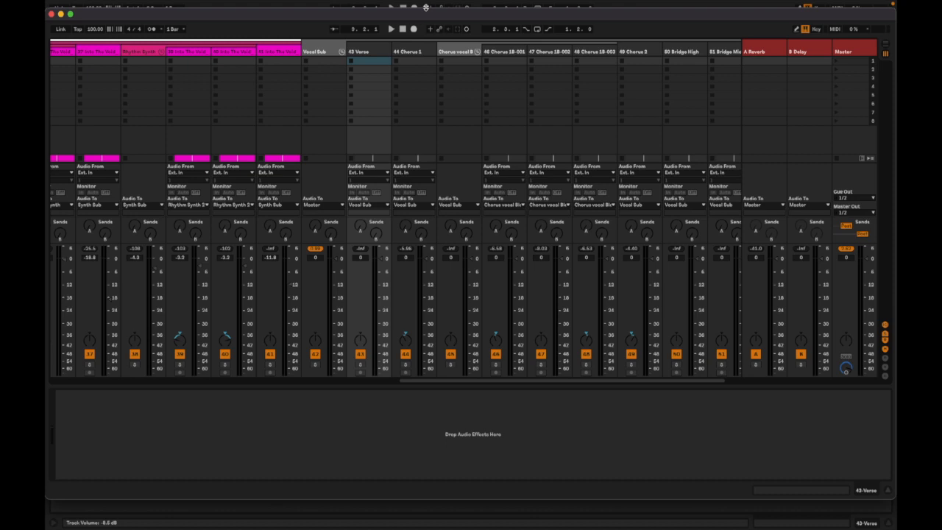
{"action": "key", "text": "space"}
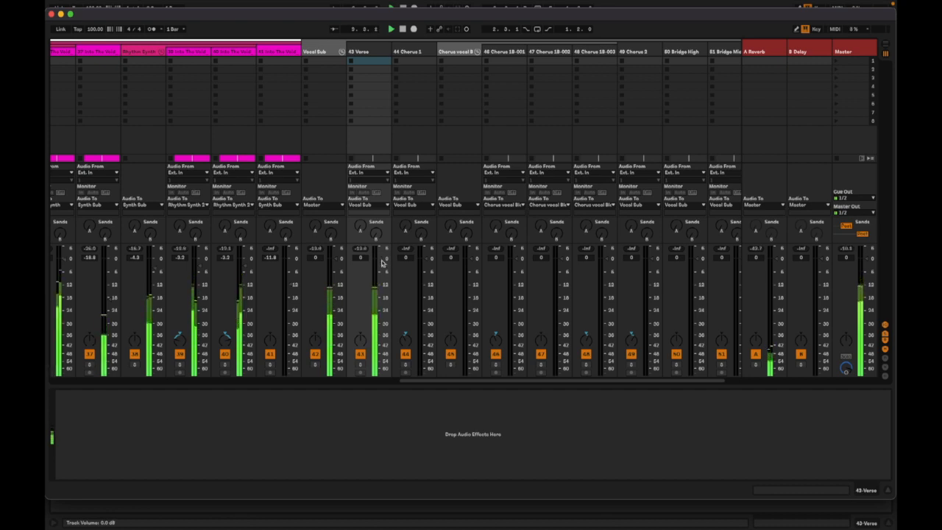
{"action": "left_click_drag", "start_coordinate": [381, 263], "coordinate": [379, 259]}
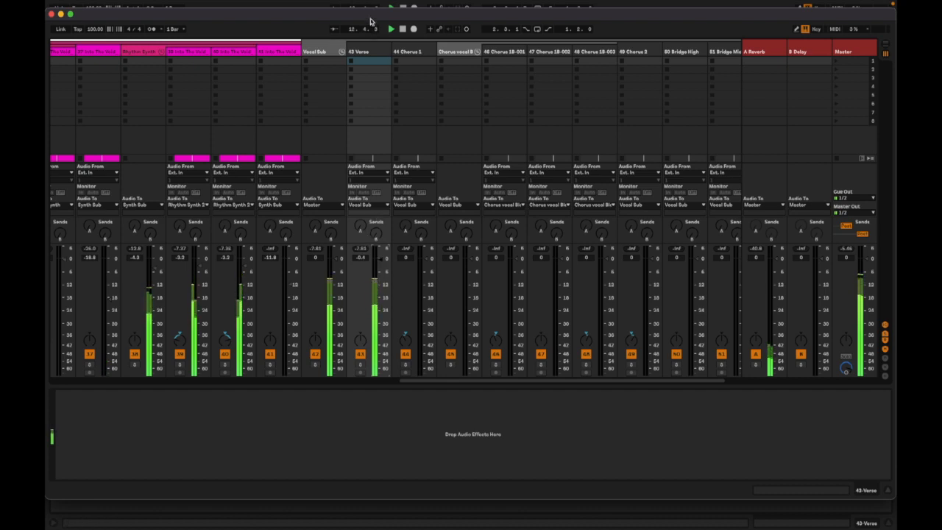
- Play from just before the Chorus 1 entry and check the levels of the chorus vocal tracks in the mixer
{"action": "key", "text": "Tab"}
{"action": "left_click", "coordinate": [427, 70]}
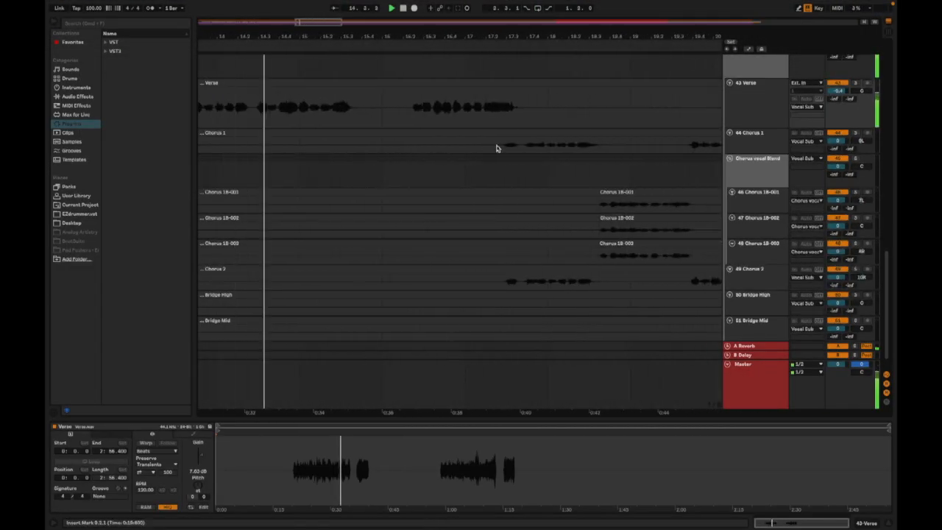
{"action": "left_click", "coordinate": [474, 143]}
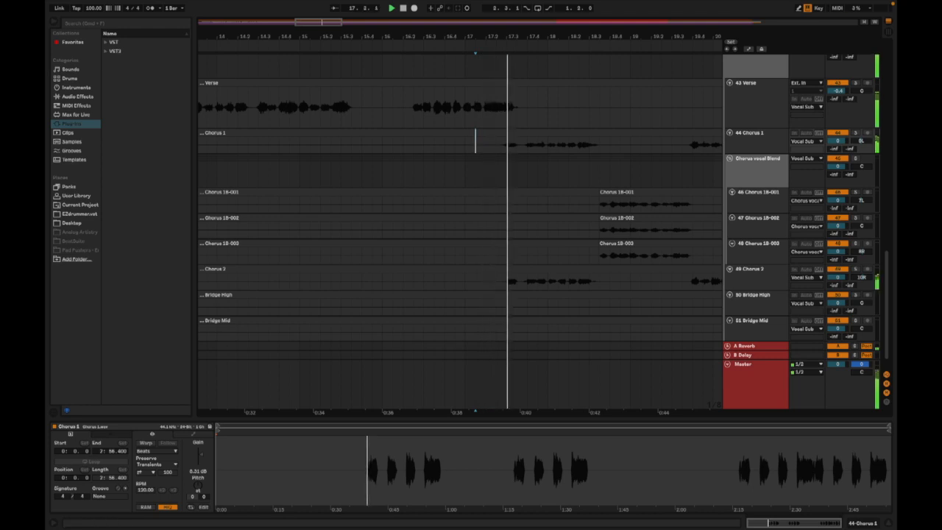
{"action": "key", "text": "super+shift+w"}
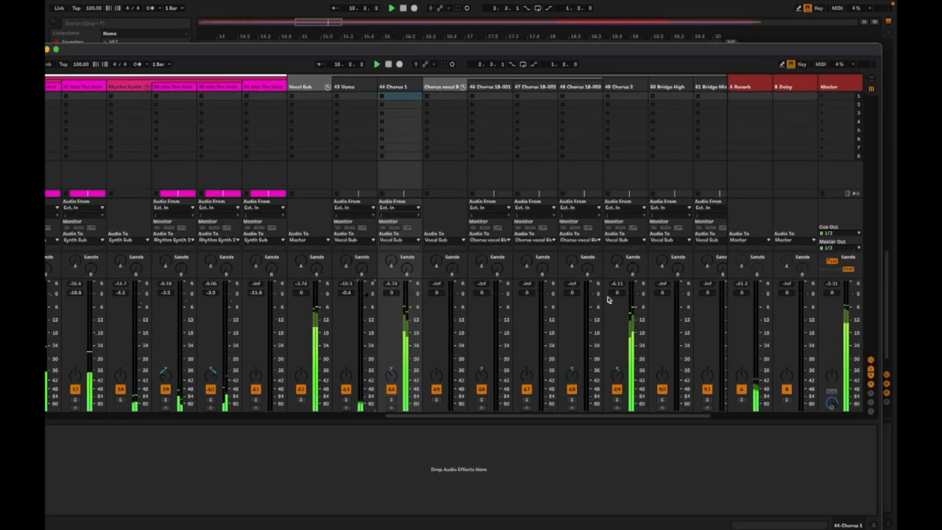
{"action": "scroll", "coordinate": [623, 296], "scroll_direction": "right", "scroll_amount": 1}
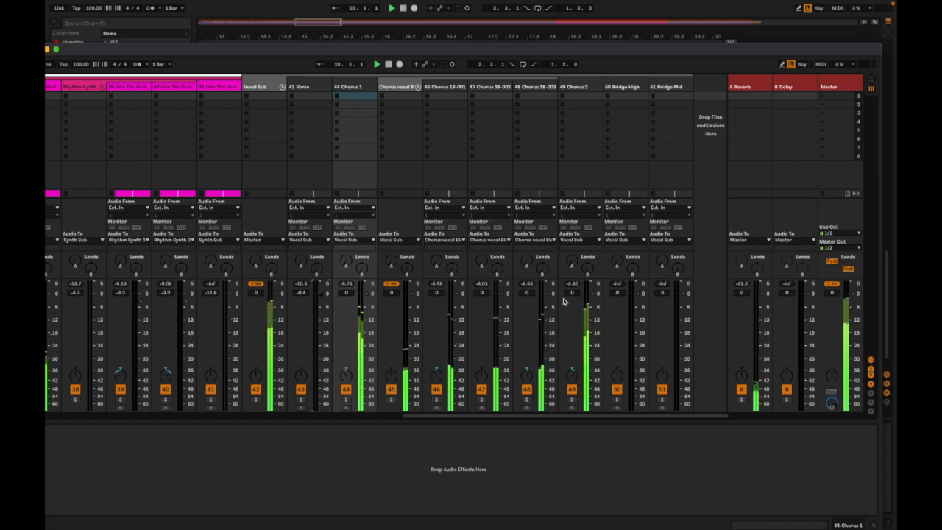
{"action": "key", "text": "space"}
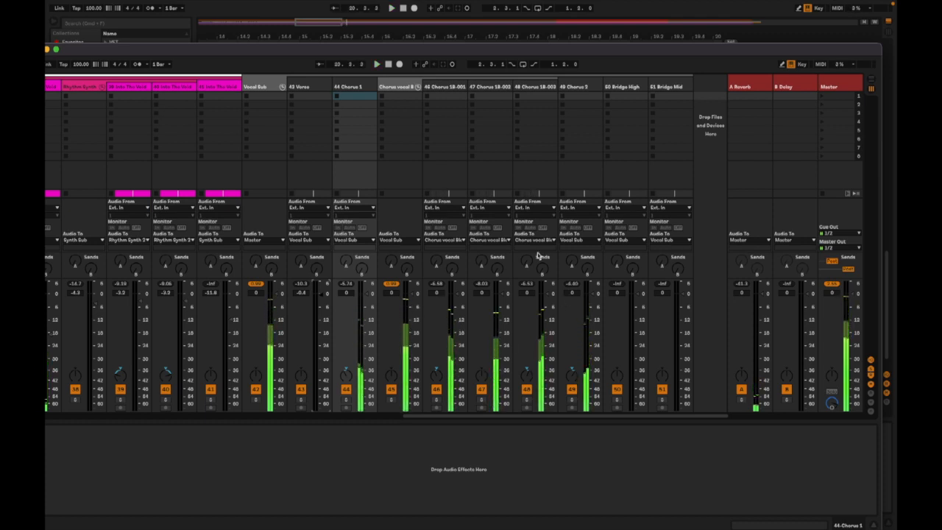
- Move the Chorus 2 track next to Chorus 1 and group the two tracks
{"action": "left_click_drag", "start_coordinate": [577, 89], "coordinate": [386, 94]}
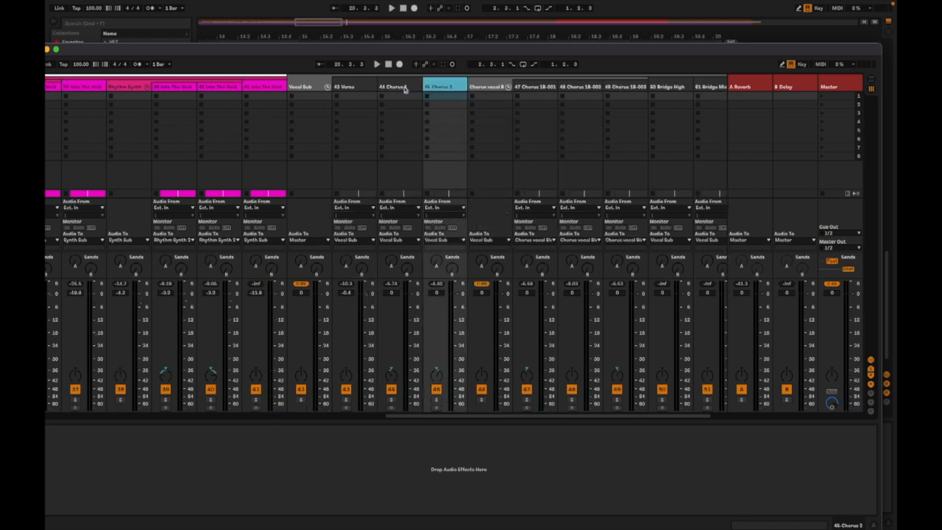
{"action": "left_click", "coordinate": [403, 89], "text": "shift"}
{"action": "right_click", "coordinate": [434, 89]}
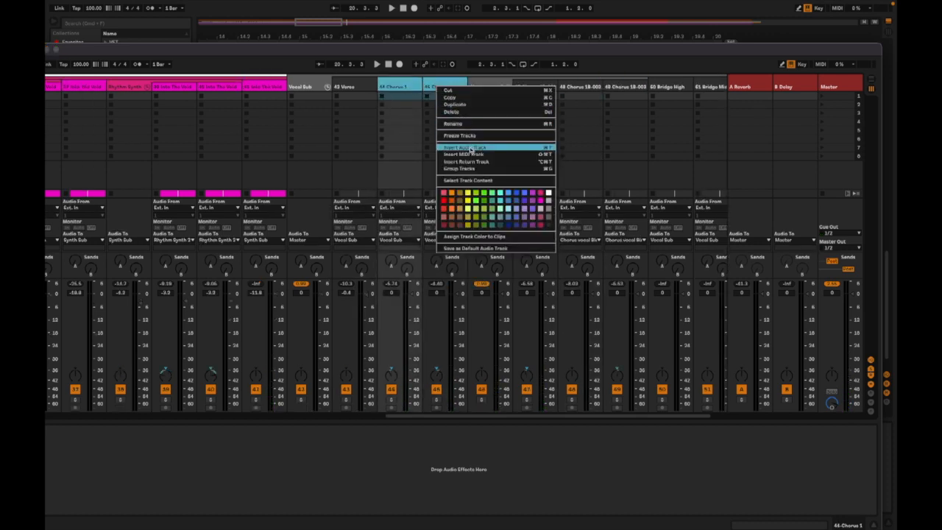
{"action": "left_click", "coordinate": [463, 168]}
- Colour the group holding Chorus 1 and Chorus 2 grey and rename it Chorus VOX 1
{"action": "right_click", "coordinate": [412, 93]}
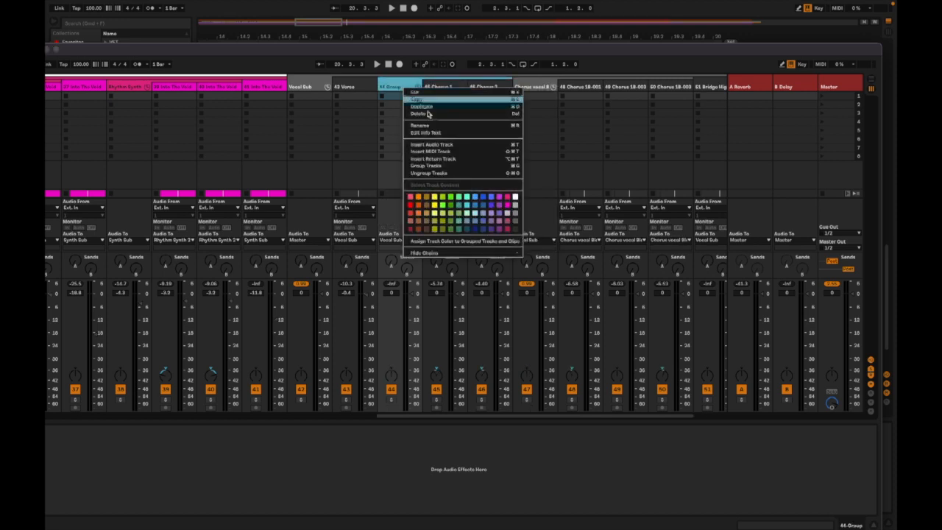
{"action": "left_click", "coordinate": [511, 219]}
{"action": "right_click", "coordinate": [401, 85]}
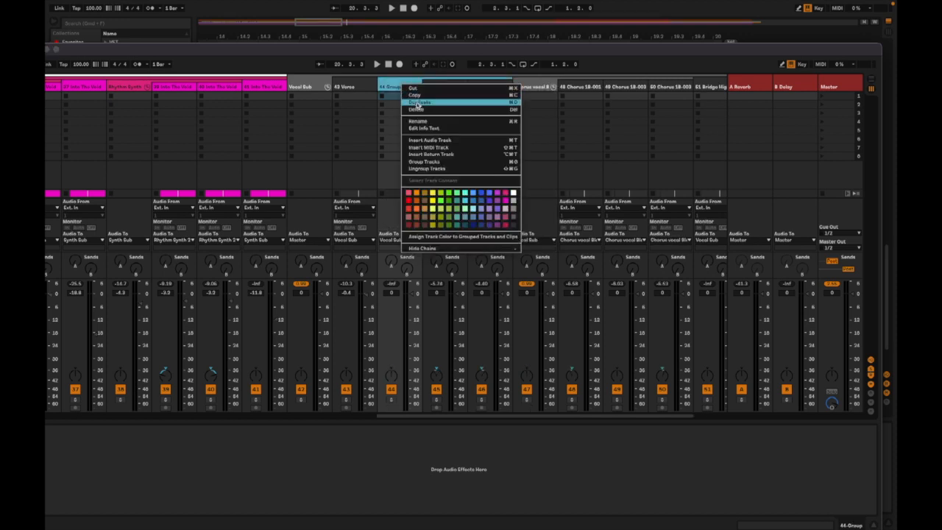
{"action": "left_click", "coordinate": [434, 116]}
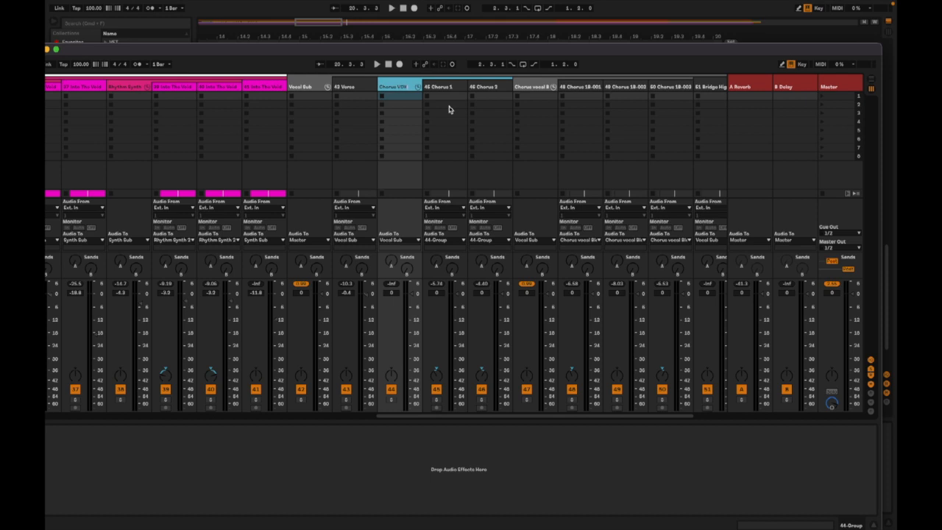
{"action": "key", "text": "Return"}
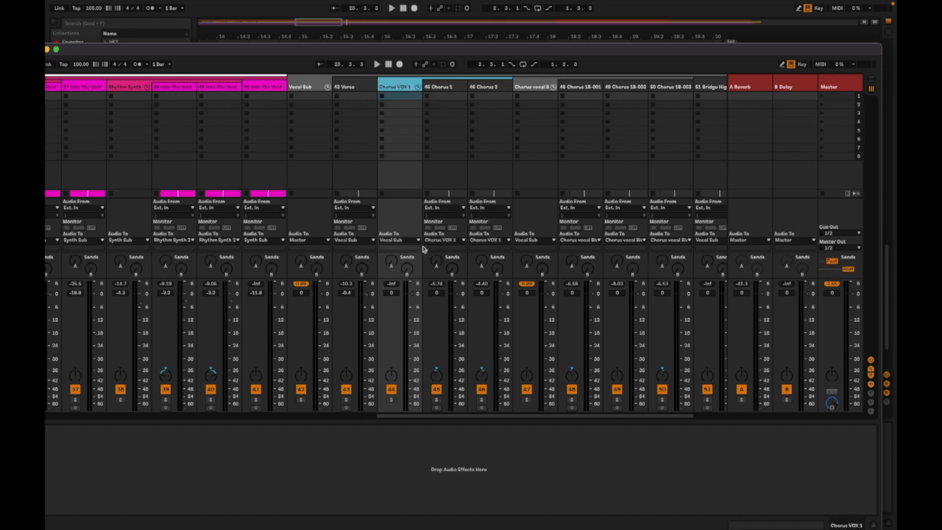
- Lower the Chorus VOX 1 and Chorus vocal Blend group volumes during playback, then return to the arrangement
{"action": "key", "text": "space"}
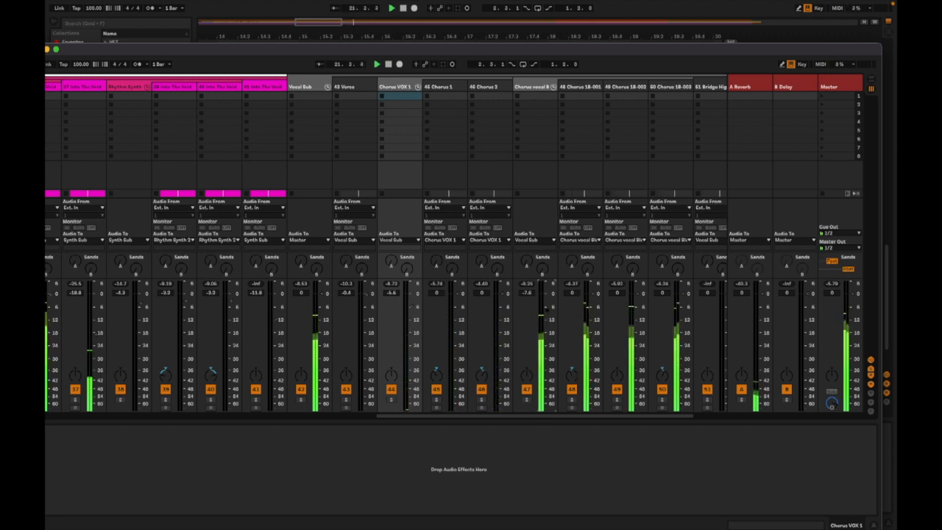
{"action": "key", "text": "space"}
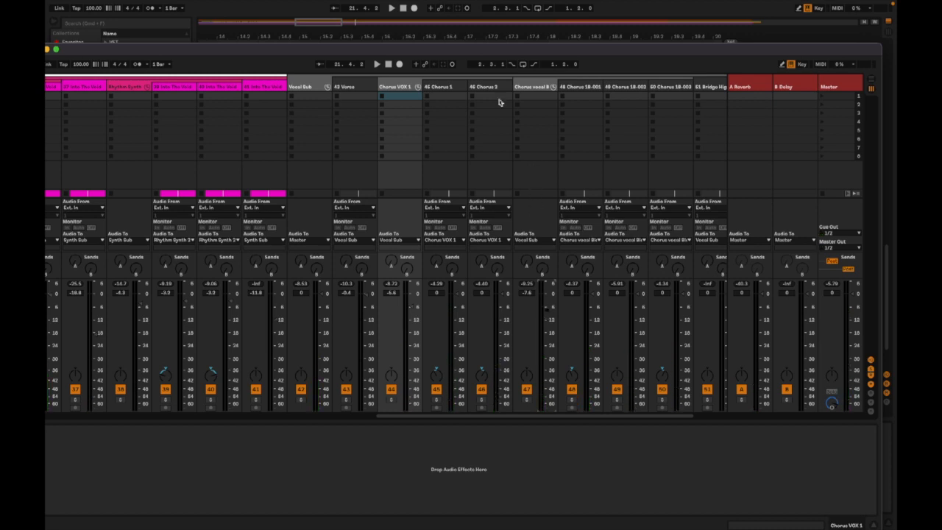
{"action": "left_click_drag", "start_coordinate": [474, 50], "coordinate": [603, 0]}
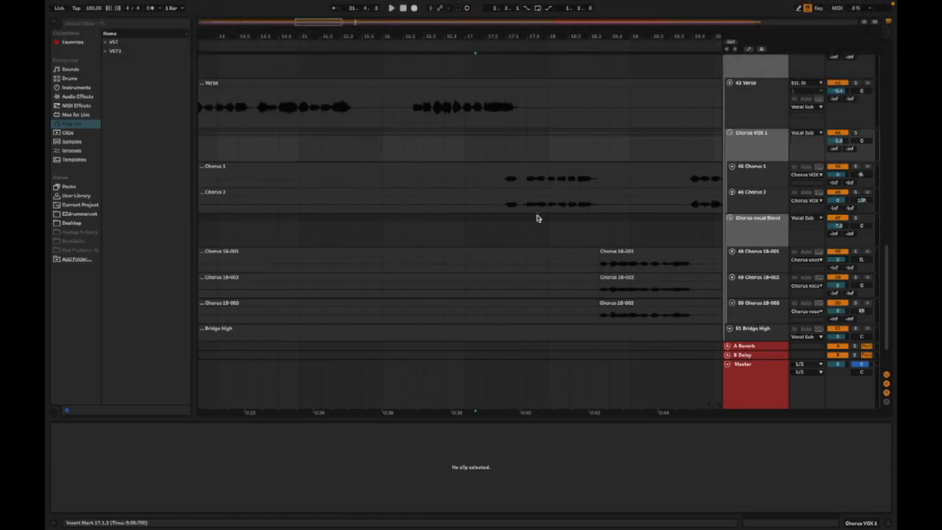
- Play the song from just before the first entry of the Chorus 1B vocals
{"action": "left_click", "coordinate": [595, 262]}
{"action": "key", "text": "space"}
{"action": "scroll", "coordinate": [563, 228], "scroll_direction": "down", "scroll_amount": 3}
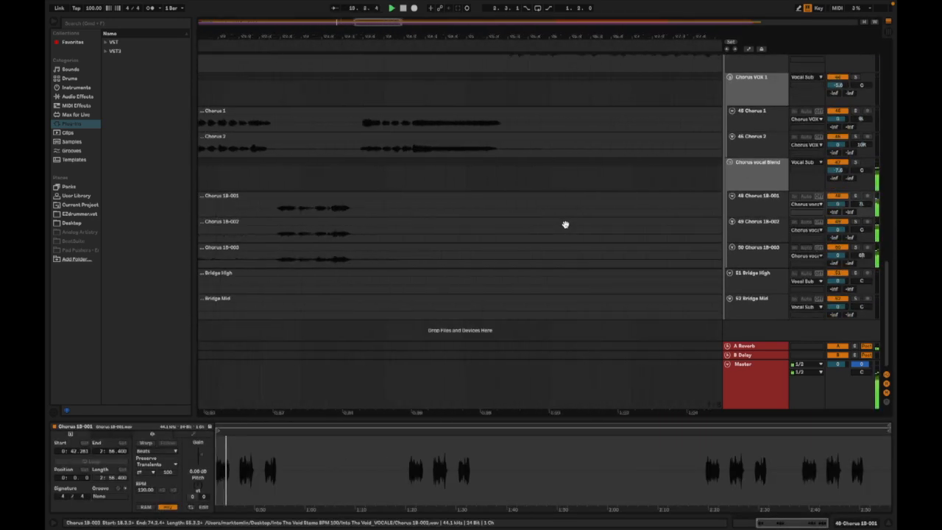
- Play from just before the Bridge High entry and check the levels of both bridge vocal tracks in the mixer
{"action": "scroll", "coordinate": [565, 225], "scroll_direction": "up", "scroll_amount": 1}
{"action": "scroll", "coordinate": [565, 224], "scroll_direction": "right", "scroll_amount": 12}
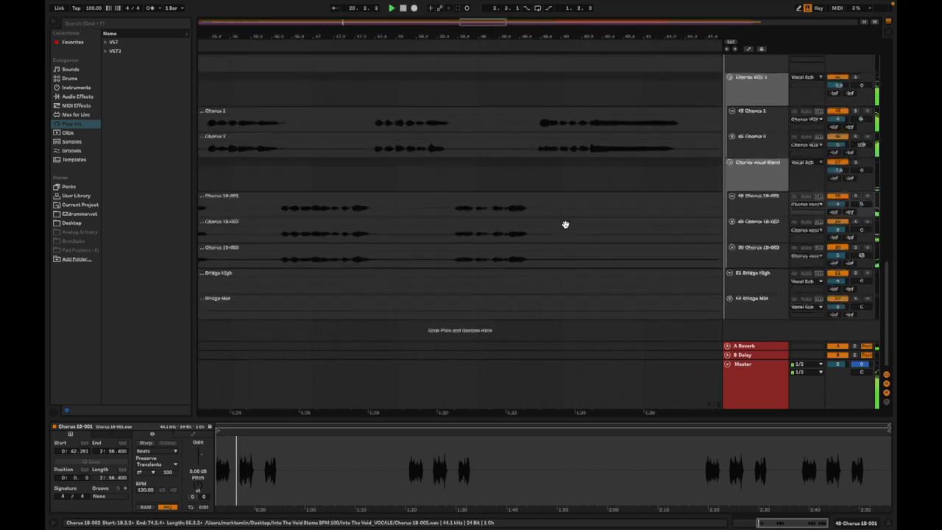
{"action": "scroll", "coordinate": [565, 225], "scroll_direction": "down", "scroll_amount": 5}
{"action": "left_click", "coordinate": [557, 292]}
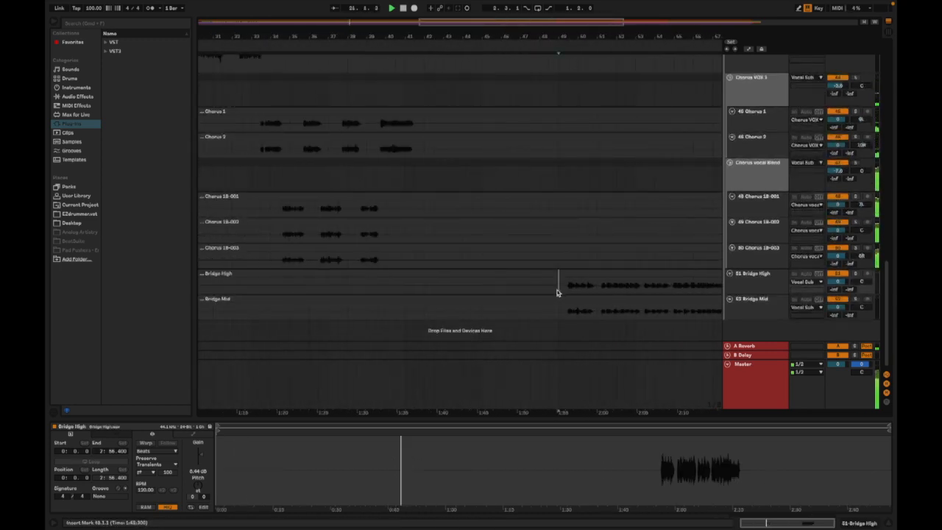
{"action": "key", "text": "space"}
{"action": "key", "text": "space"}
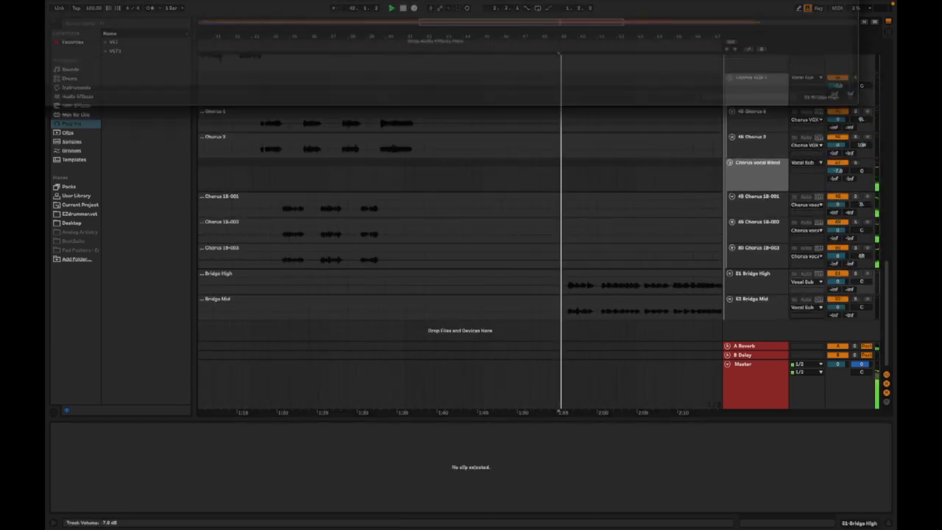
{"action": "left_click_drag", "start_coordinate": [477, 0], "coordinate": [478, 58]}
{"action": "scroll", "coordinate": [638, 323], "scroll_direction": "right", "scroll_amount": 3}
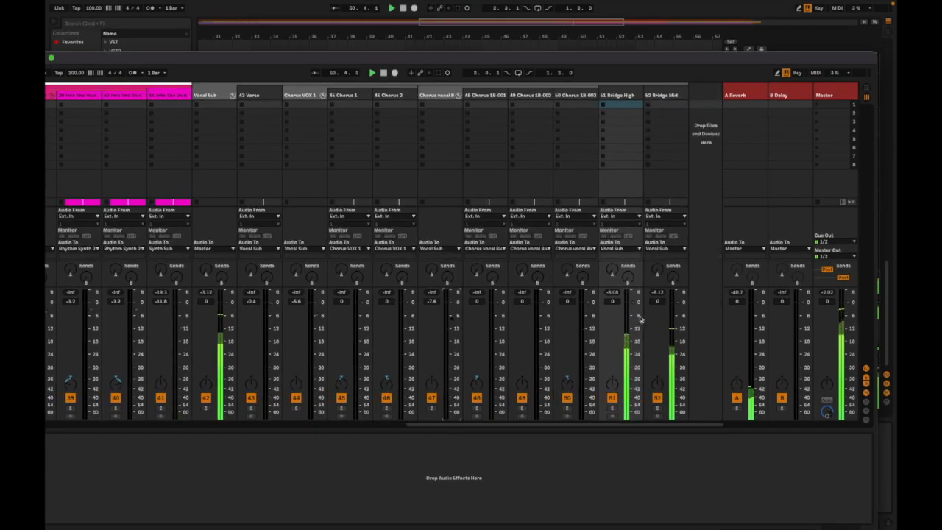
- Group the Bridge High and Bridge Mid tracks and colour the new group grey
{"action": "left_click", "coordinate": [630, 96]}
{"action": "left_click", "coordinate": [656, 96], "text": "shift"}
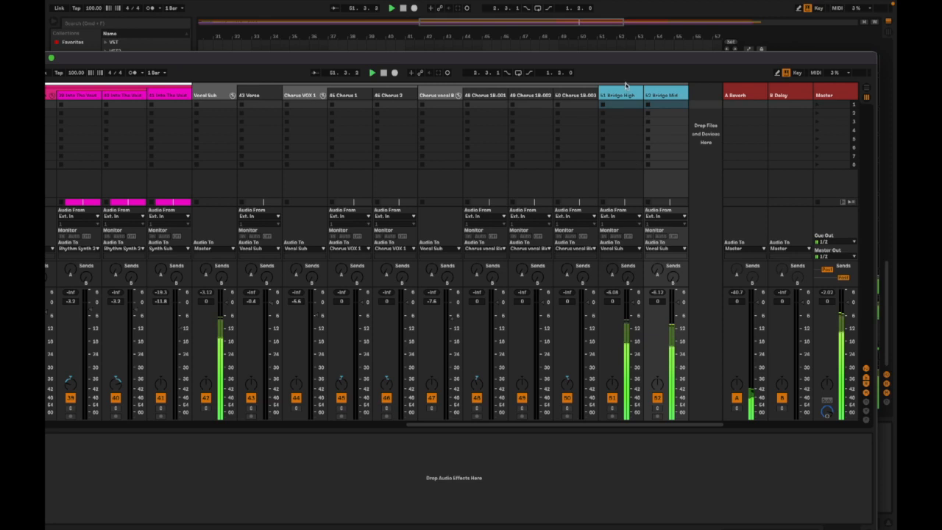
{"action": "right_click", "coordinate": [625, 90]}
{"action": "left_click", "coordinate": [649, 167]}
{"action": "right_click", "coordinate": [613, 96]}
{"action": "left_click", "coordinate": [727, 235]}
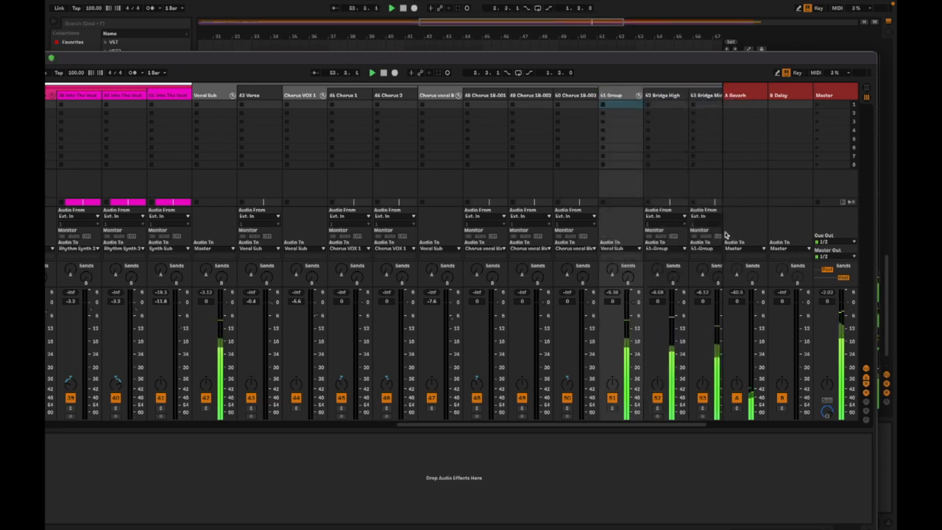
- Rename the bridge group Bridge Vocals and lower its volume to about -4.3 dB during playback
{"action": "right_click", "coordinate": [621, 96]}
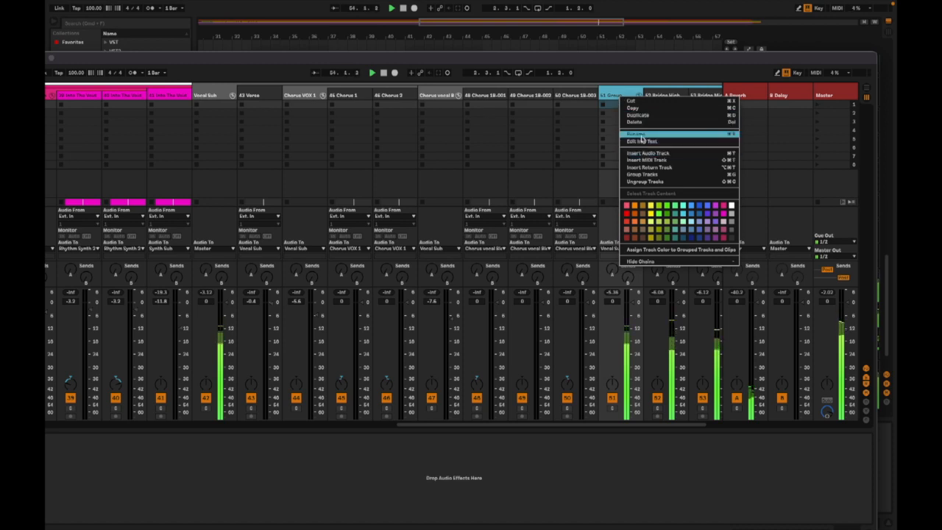
{"action": "left_click", "coordinate": [640, 136]}
{"action": "key", "text": "BackSpace"}
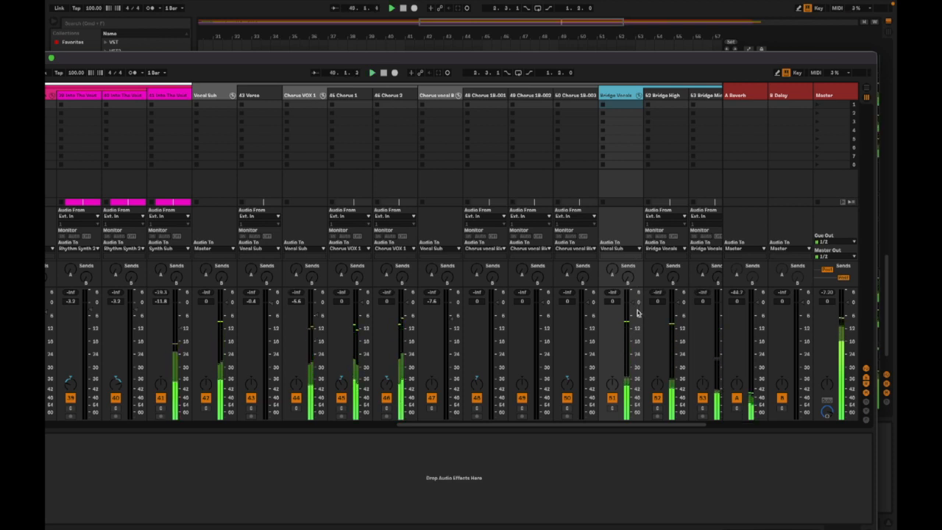
{"action": "left_click_drag", "start_coordinate": [632, 304], "coordinate": [632, 312]}
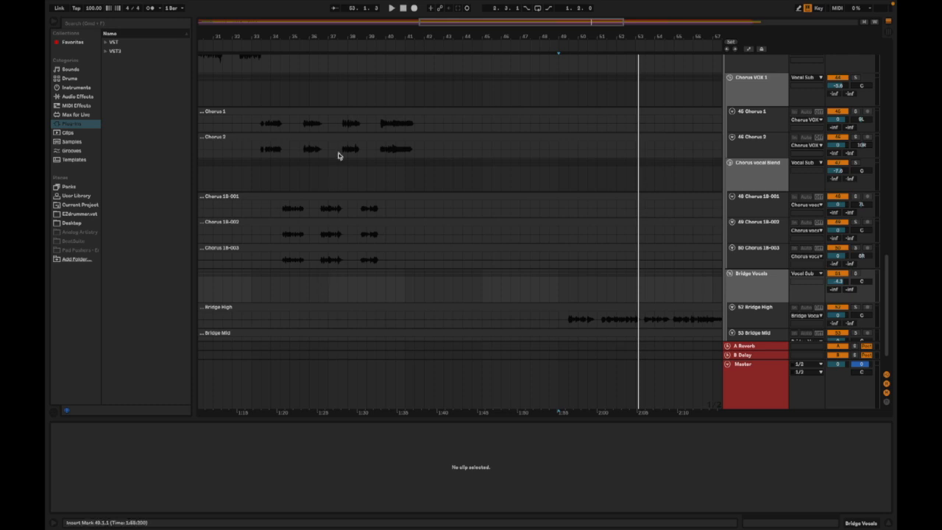
- Reduce the height of the Verse track in the arrangement
{"action": "key", "text": "Down"}
{"action": "scroll", "coordinate": [338, 155], "scroll_direction": "up", "scroll_amount": 3}
{"action": "scroll", "coordinate": [338, 155], "scroll_direction": "left", "scroll_amount": 10}
{"action": "scroll", "coordinate": [628, 176], "scroll_direction": "right", "scroll_amount": 2}
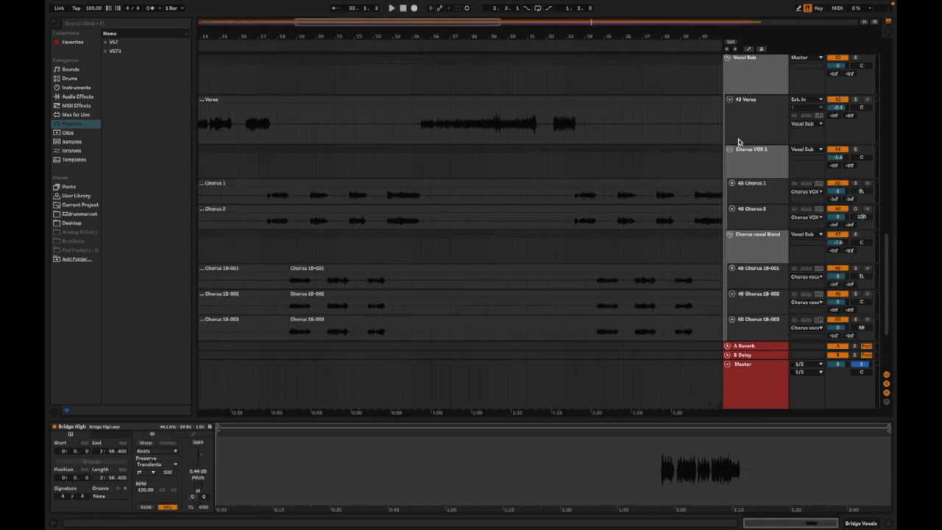
{"action": "left_click", "coordinate": [751, 144]}
{"action": "left_click_drag", "start_coordinate": [750, 143], "coordinate": [752, 121]}
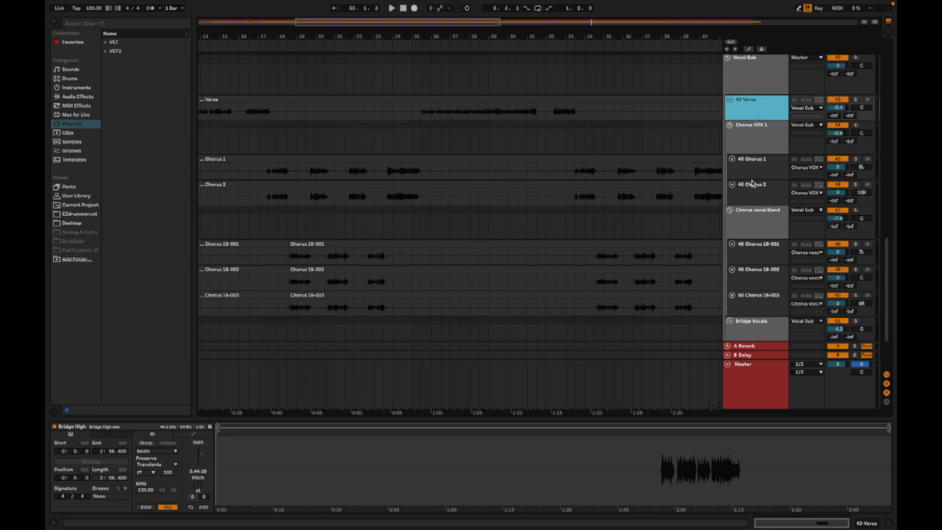
- Add EQ Eight to the Vocal Sub, Chorus VOX 1 and Chorus vocal Blend groups
{"action": "scroll", "coordinate": [591, 150], "scroll_direction": "down", "scroll_amount": 4}
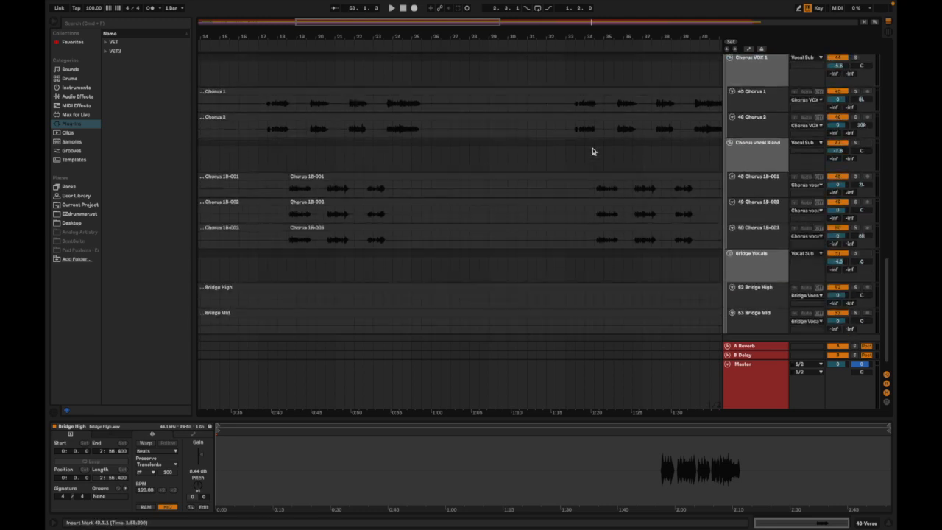
{"action": "scroll", "coordinate": [615, 254], "scroll_direction": "right", "scroll_amount": 12}
{"action": "scroll", "coordinate": [615, 253], "scroll_direction": "left", "scroll_amount": 7}
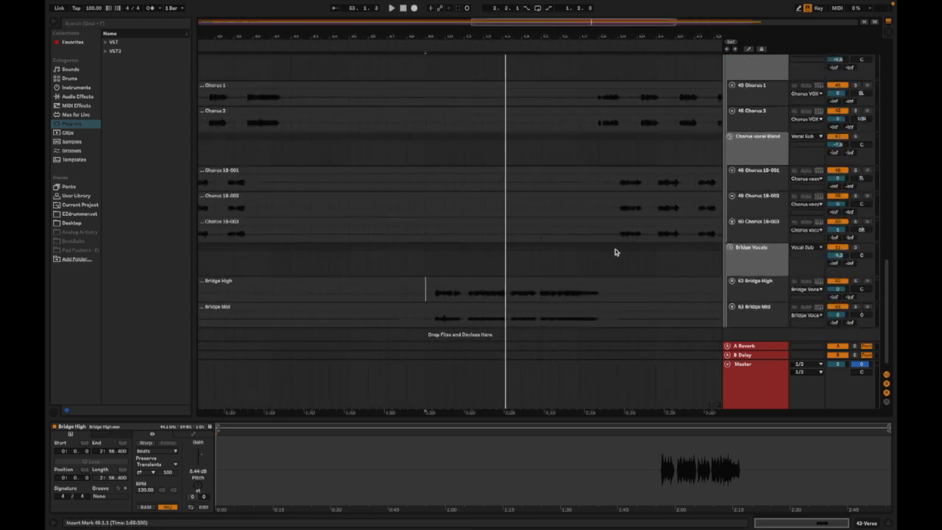
{"action": "scroll", "coordinate": [615, 252], "scroll_direction": "up", "scroll_amount": 6}
{"action": "scroll", "coordinate": [615, 250], "scroll_direction": "down", "scroll_amount": 4}
{"action": "scroll", "coordinate": [615, 250], "scroll_direction": "left", "scroll_amount": 3}
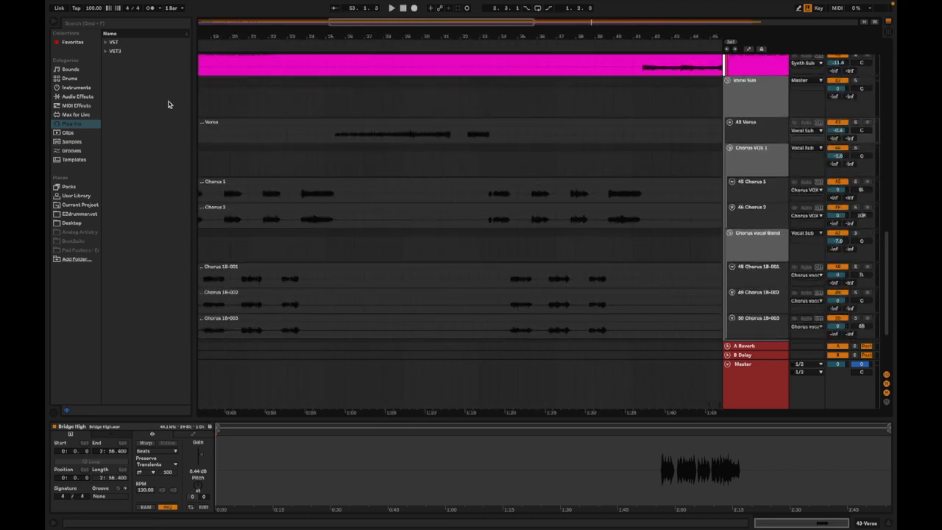
{"action": "left_click", "coordinate": [88, 97]}
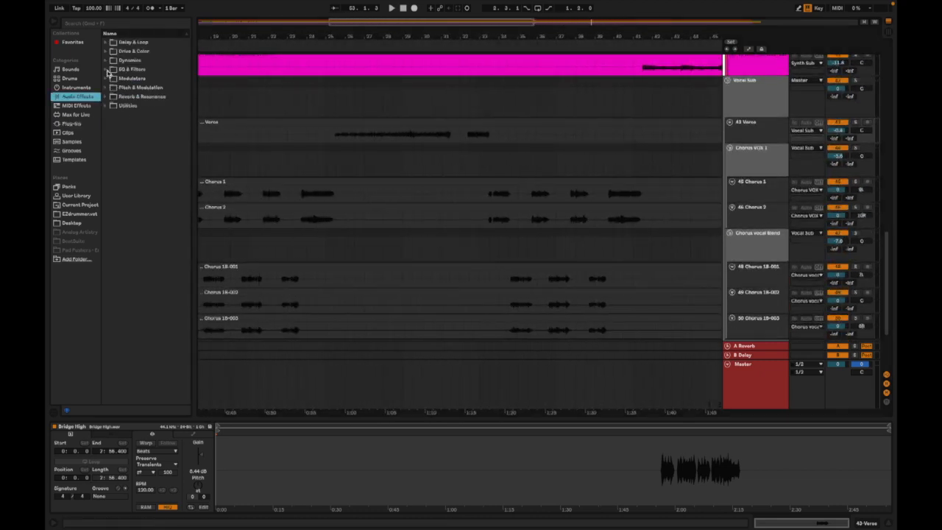
{"action": "left_click", "coordinate": [108, 70]}
{"action": "left_click", "coordinate": [133, 96]}
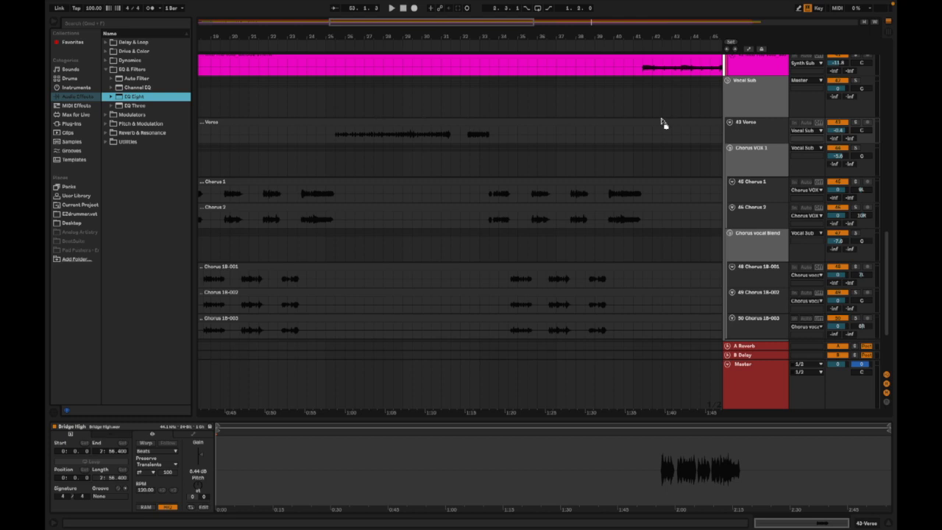
{"action": "left_click_drag", "start_coordinate": [740, 91], "coordinate": [565, 109]}
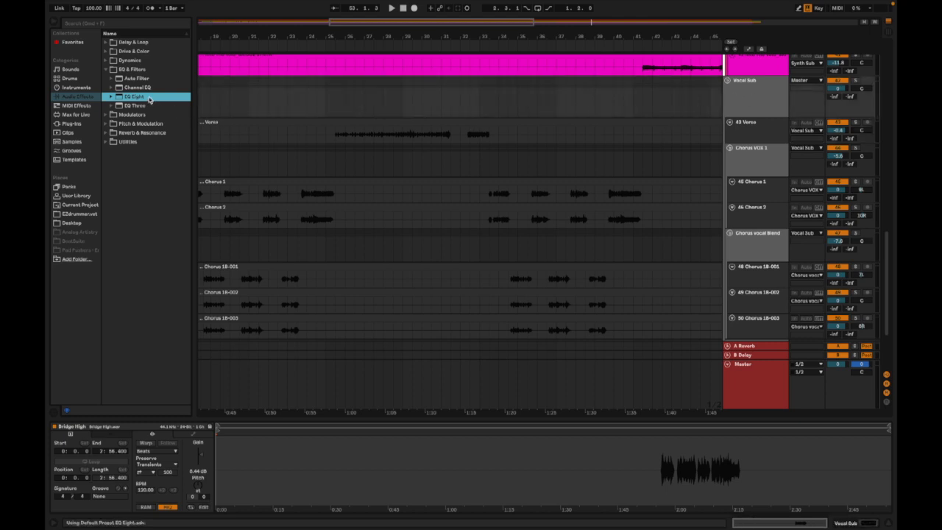
{"action": "left_click", "coordinate": [770, 170]}
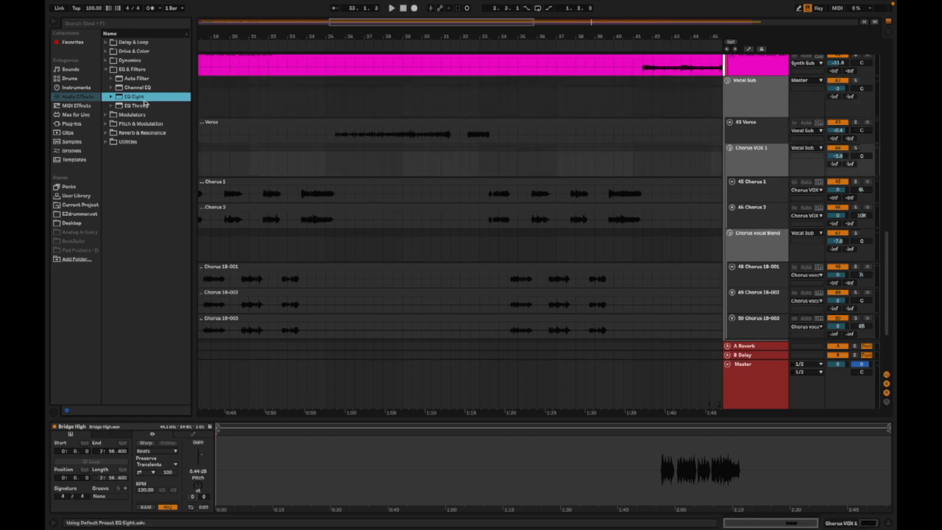
{"action": "left_click", "coordinate": [741, 245]}
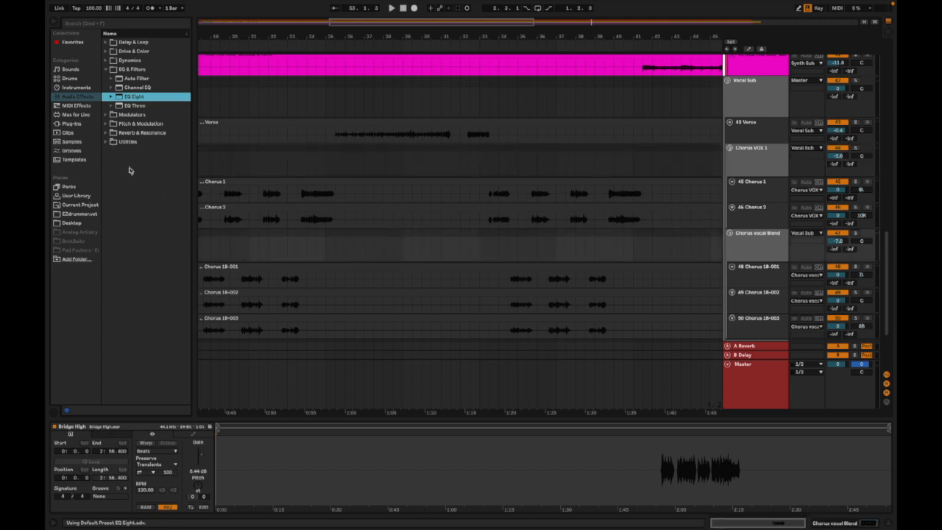
- Add the Compressor from the Dynamics audio effects to the Vocal Sub group
{"action": "left_click", "coordinate": [109, 62]}
{"action": "left_click", "coordinate": [128, 70]}
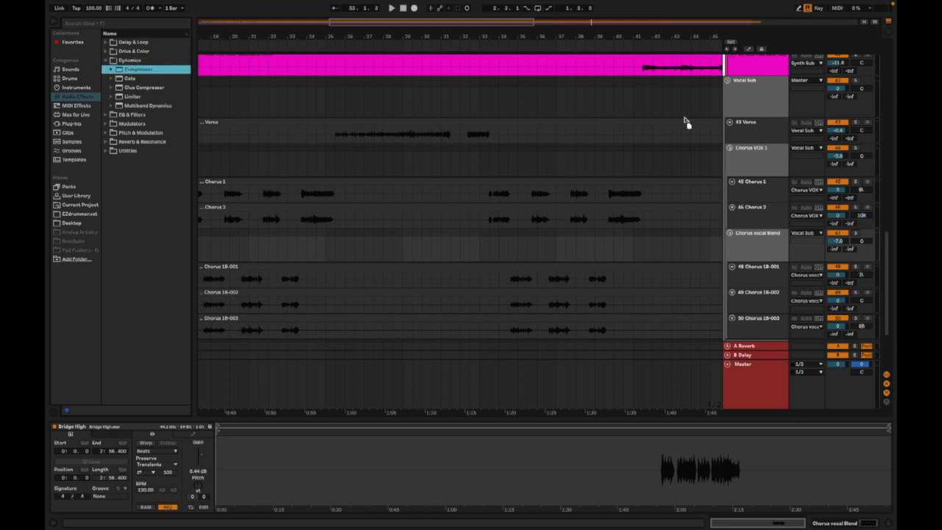
{"action": "left_click", "coordinate": [731, 98]}
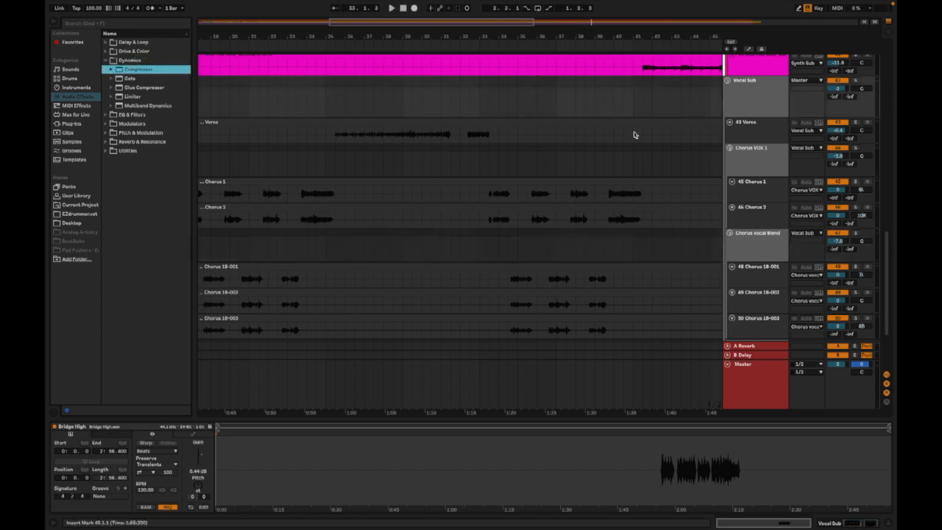
- Expand the VST plug-ins down to the WaveShell1-VST 12.7 collection
{"action": "left_click", "coordinate": [74, 124]}
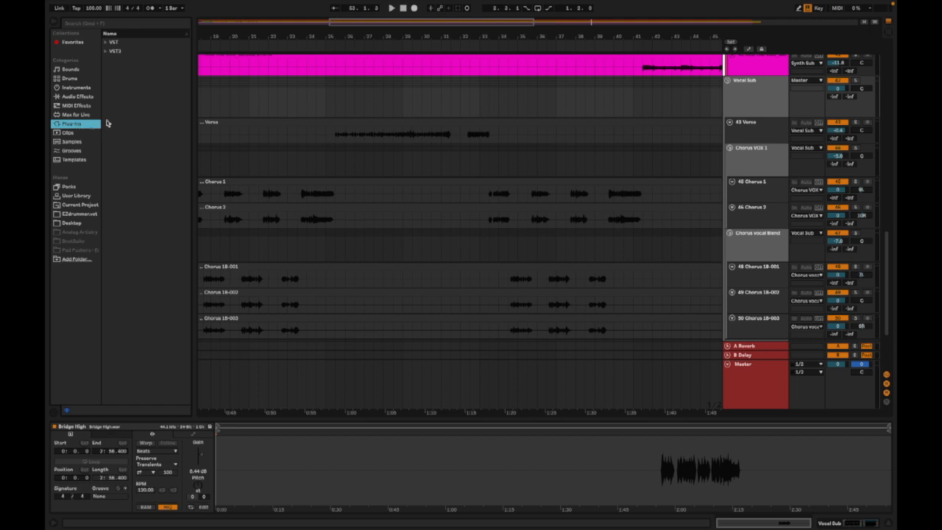
{"action": "left_click", "coordinate": [107, 52]}
{"action": "left_click", "coordinate": [106, 42]}
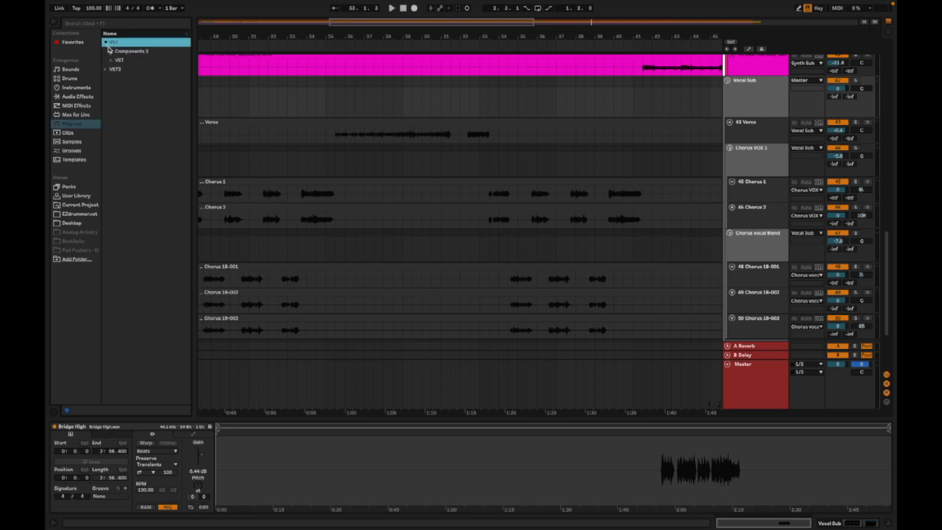
{"action": "left_click", "coordinate": [112, 60]}
{"action": "left_click", "coordinate": [120, 91]}
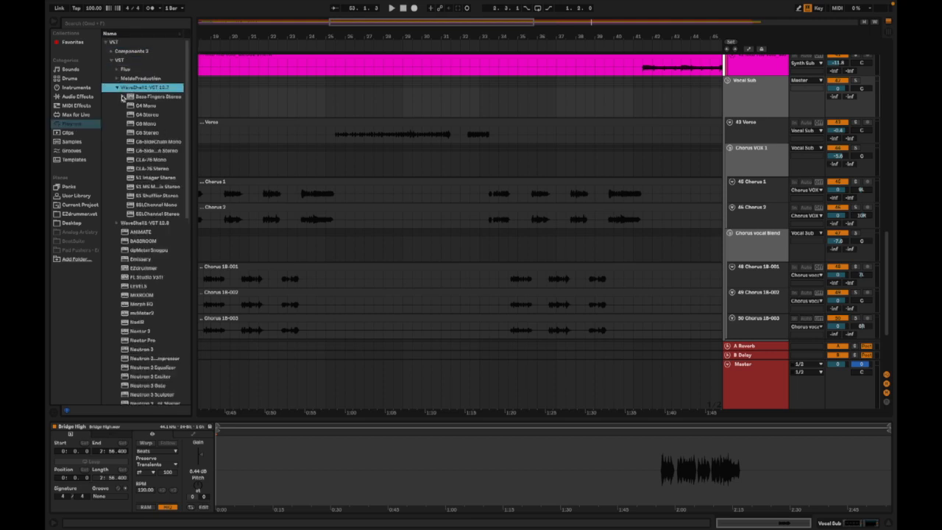
{"action": "left_click", "coordinate": [150, 162]}
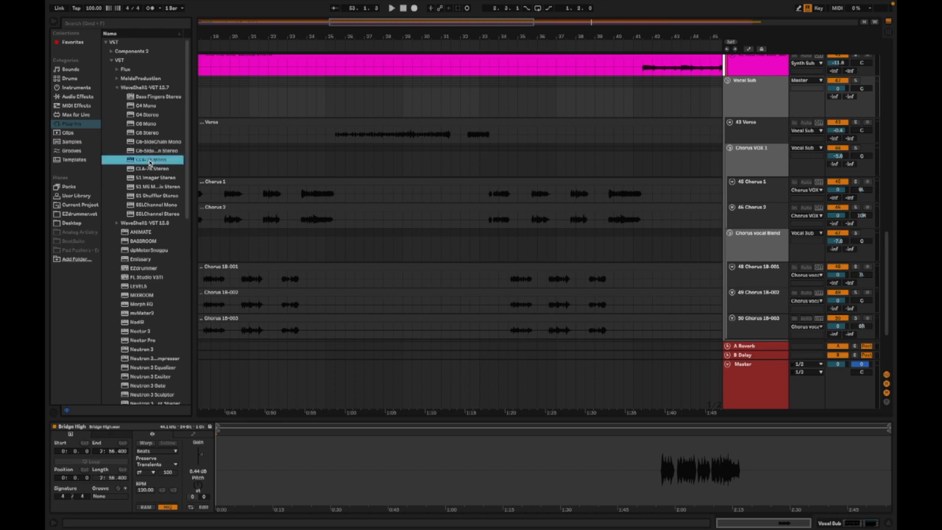
{"action": "left_click_drag", "start_coordinate": [663, 179], "coordinate": [663, 178]}
{"action": "left_click_drag", "start_coordinate": [157, 159], "coordinate": [157, 161]}
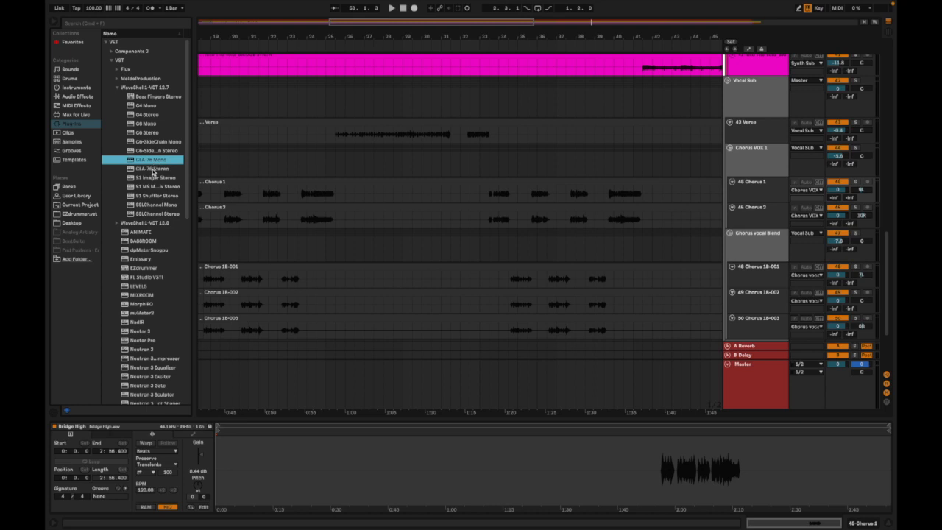
- Add the CLA-76 Stereo compressor to the Chorus VOX 1 group and close its plug-in window
{"action": "left_click", "coordinate": [140, 169]}
{"action": "left_click_drag", "start_coordinate": [140, 171], "coordinate": [634, 184]}
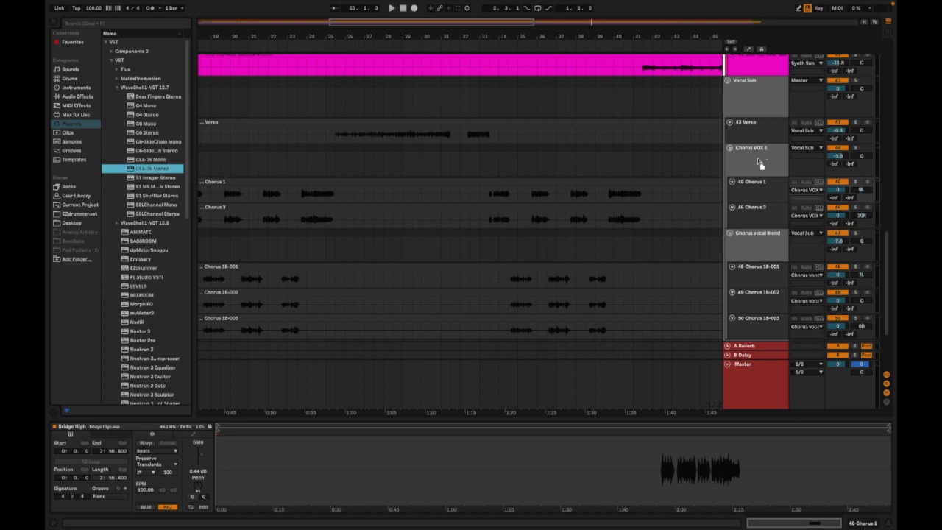
{"action": "double_click", "coordinate": [139, 168]}
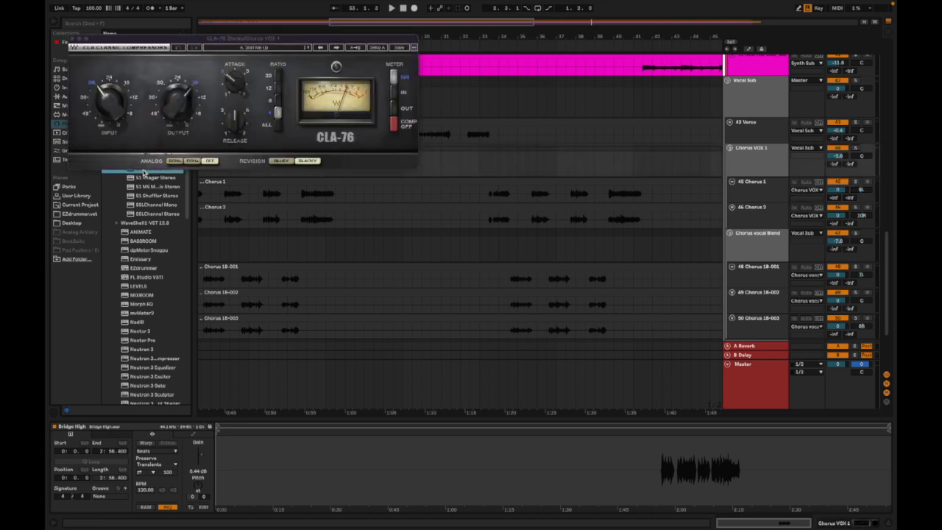
{"action": "left_click", "coordinate": [71, 41]}
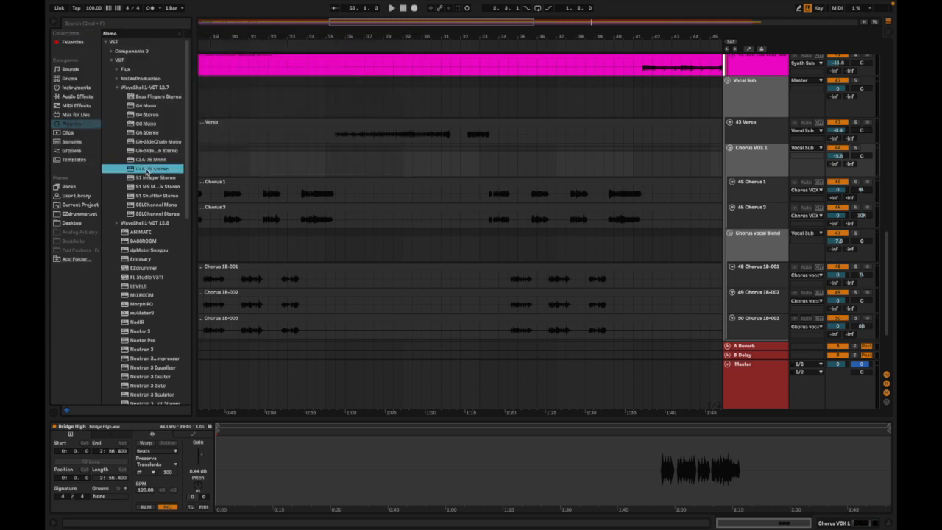
- Add CLA-76 Stereo to the Chorus vocal Blend and Bridge Vocals groups, closing each plug-in window
{"action": "left_click_drag", "start_coordinate": [762, 246], "coordinate": [762, 247]}
{"action": "scroll", "coordinate": [662, 213], "scroll_direction": "down", "scroll_amount": 4}
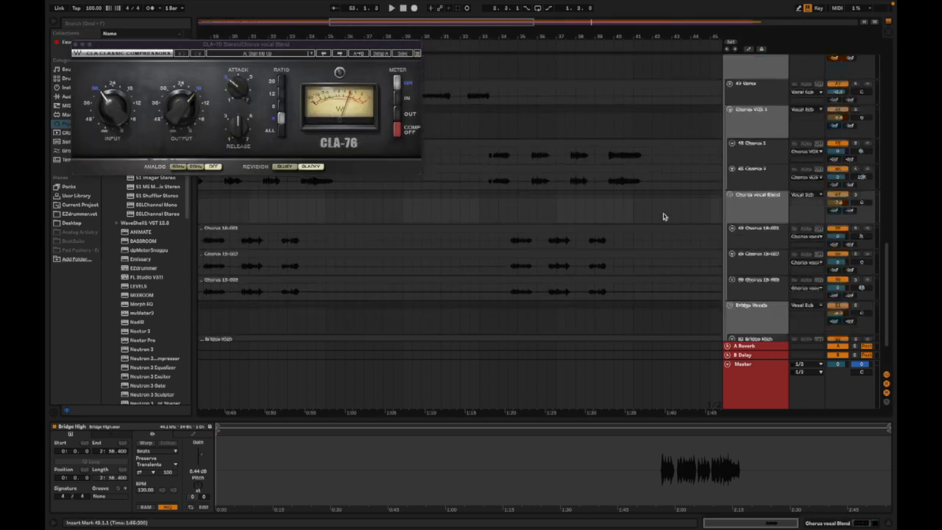
{"action": "left_click", "coordinate": [75, 44]}
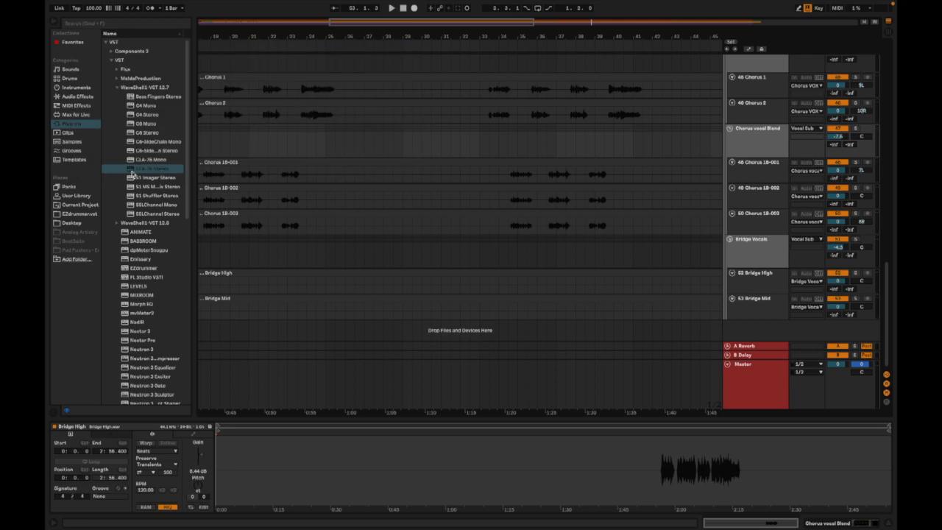
{"action": "left_click_drag", "start_coordinate": [146, 171], "coordinate": [717, 252]}
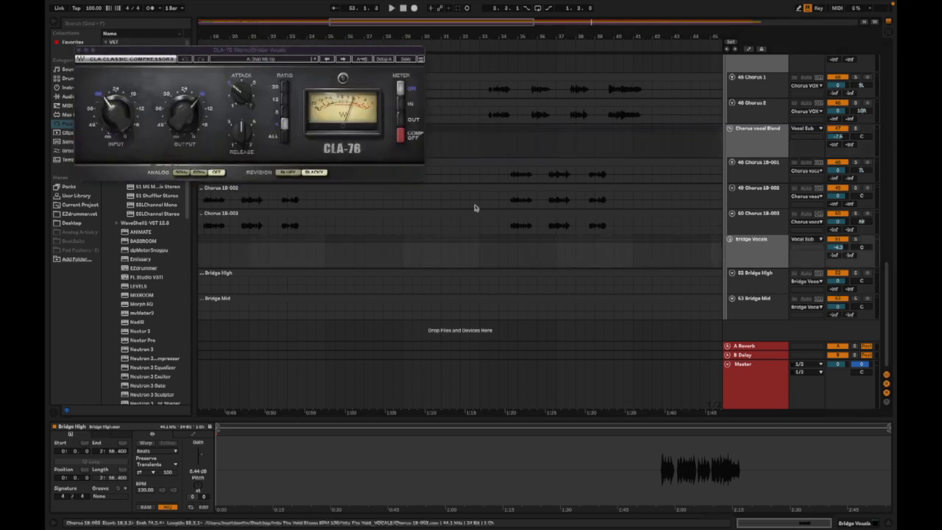
{"action": "left_click", "coordinate": [78, 52]}
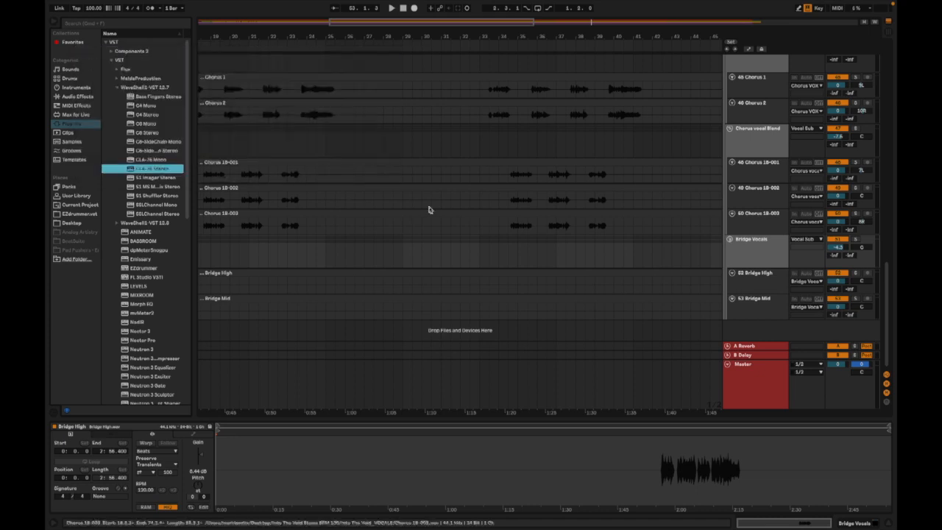
{"action": "scroll", "coordinate": [431, 207], "scroll_direction": "up", "scroll_amount": 4}
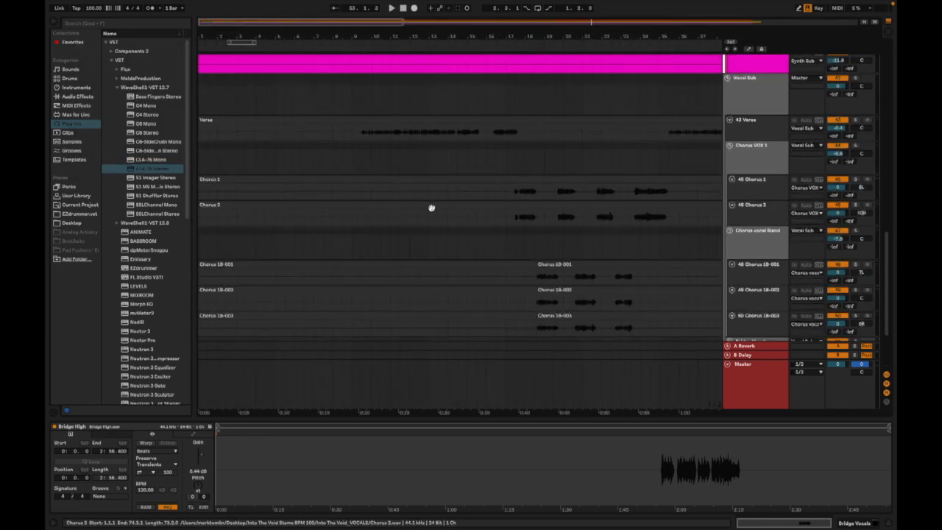
- Compare the effect chains on the Bridge Vocals and Chorus vocal Blend groups
{"action": "scroll", "coordinate": [431, 209], "scroll_direction": "down", "scroll_amount": 4}
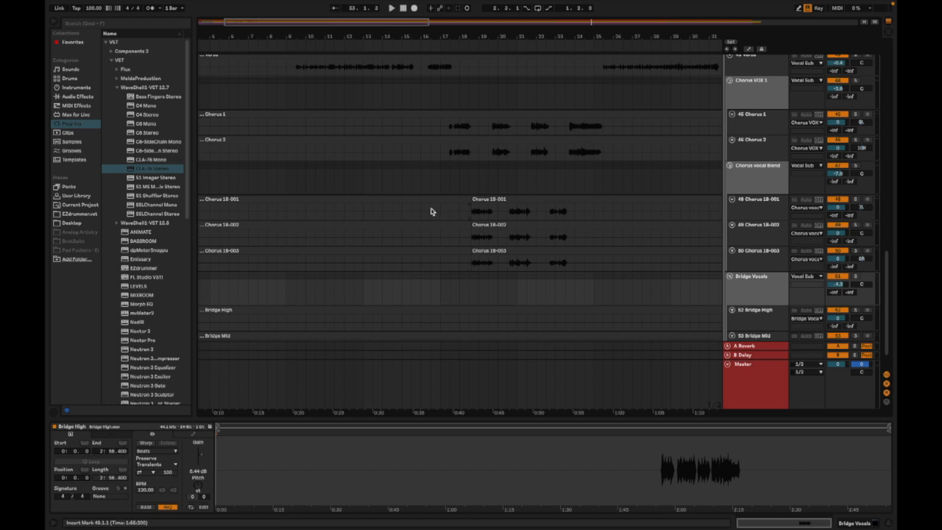
{"action": "scroll", "coordinate": [431, 211], "scroll_direction": "up", "scroll_amount": 3}
{"action": "scroll", "coordinate": [431, 211], "scroll_direction": "right", "scroll_amount": 4}
{"action": "scroll", "coordinate": [431, 211], "scroll_direction": "down", "scroll_amount": 1}
{"action": "scroll", "coordinate": [485, 211], "scroll_direction": "right", "scroll_amount": 1}
{"action": "scroll", "coordinate": [640, 262], "scroll_direction": "right", "scroll_amount": 5}
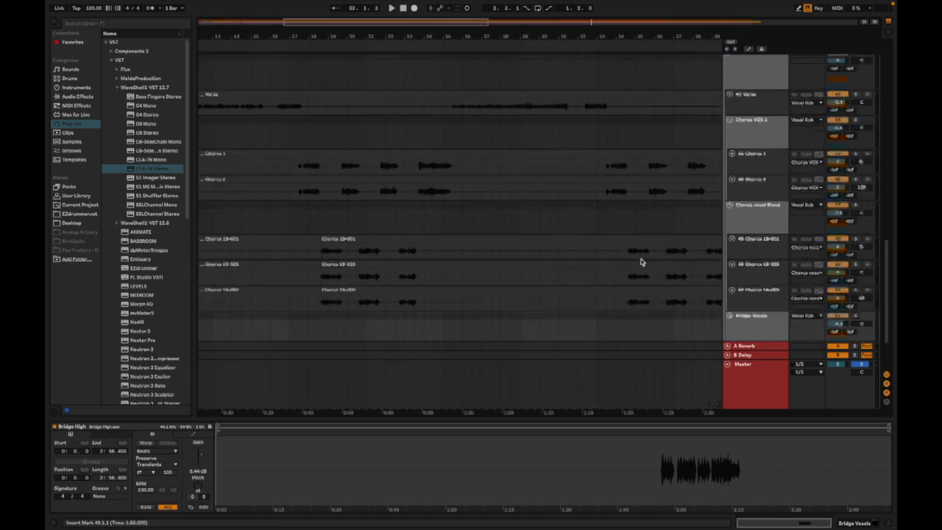
{"action": "scroll", "coordinate": [640, 262], "scroll_direction": "down", "scroll_amount": 3}
{"action": "scroll", "coordinate": [639, 272], "scroll_direction": "right", "scroll_amount": 8}
{"action": "scroll", "coordinate": [637, 284], "scroll_direction": "left", "scroll_amount": 3}
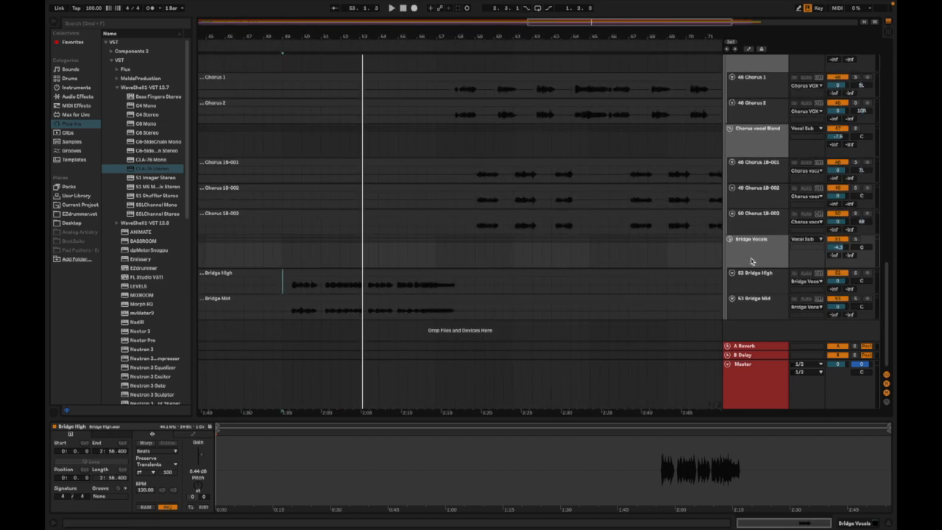
{"action": "left_click", "coordinate": [751, 260]}
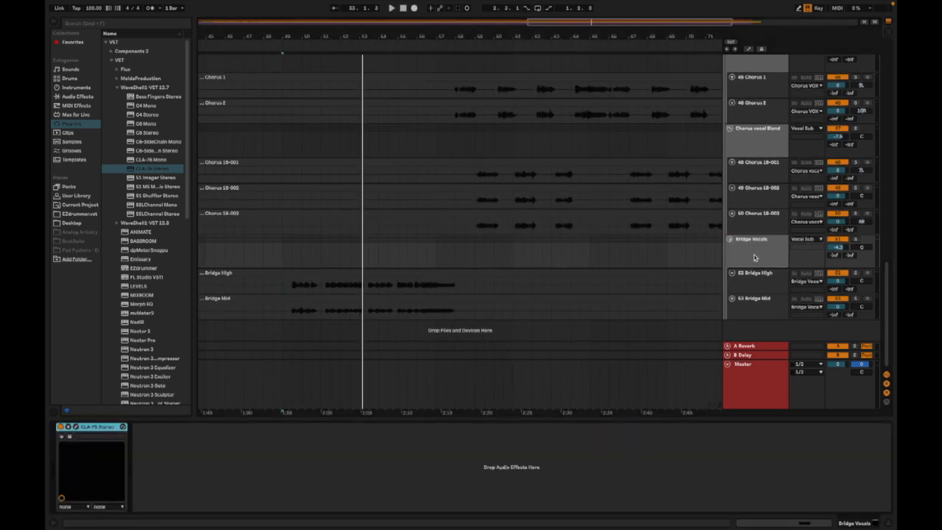
{"action": "left_click", "coordinate": [757, 152]}
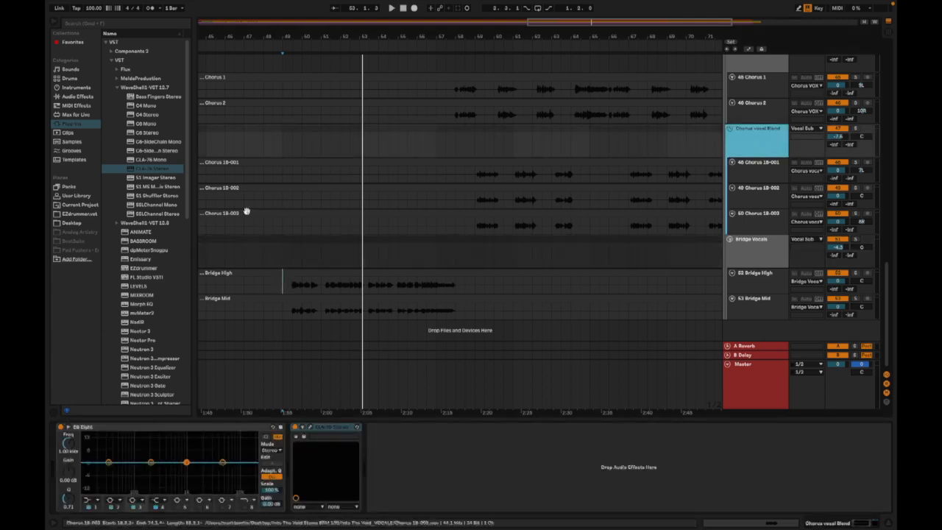
- Add EQ Eight from the EQ & Filters audio effects to the Bridge Vocals group and place it before the CLA-76 Stereo compressor
{"action": "left_click", "coordinate": [77, 96]}
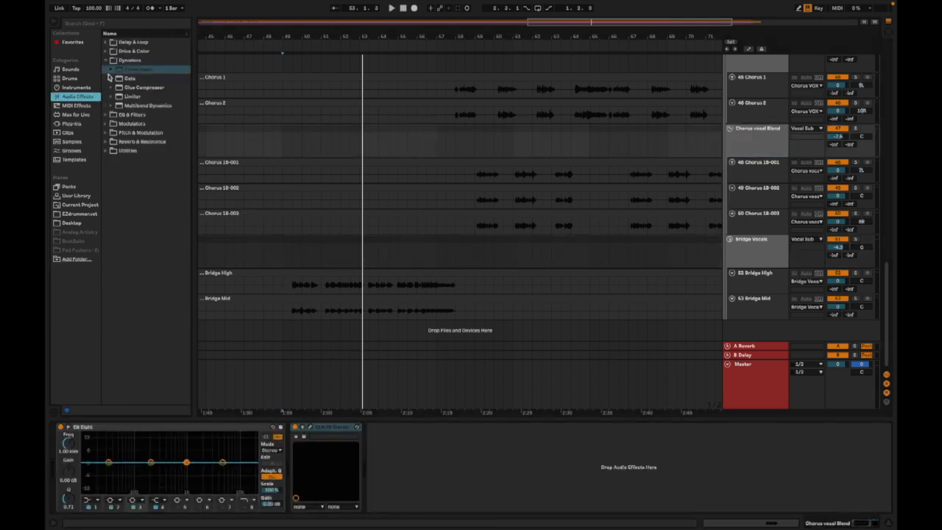
{"action": "left_click", "coordinate": [110, 70]}
{"action": "left_click", "coordinate": [110, 70]}
{"action": "left_click", "coordinate": [106, 61]}
{"action": "left_click", "coordinate": [107, 69]}
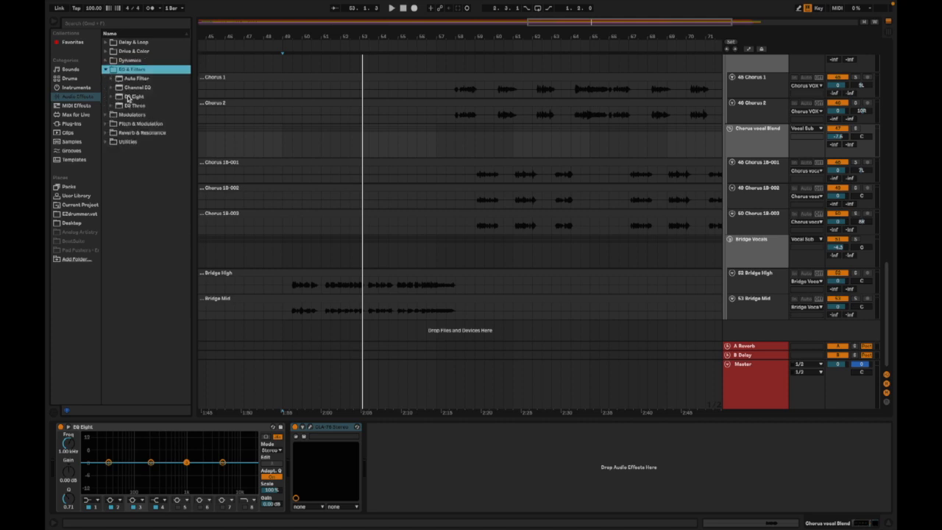
{"action": "left_click", "coordinate": [130, 97]}
{"action": "left_click_drag", "start_coordinate": [722, 255], "coordinate": [743, 253]}
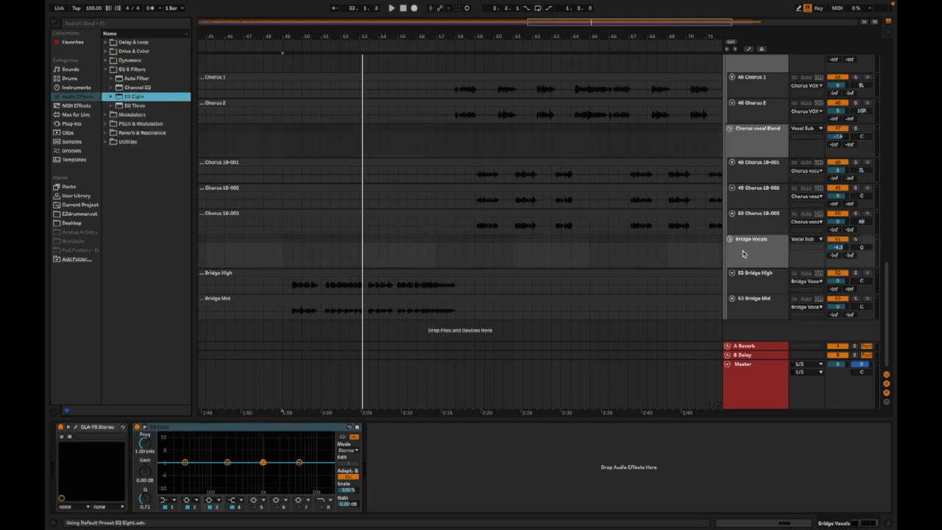
{"action": "left_click_drag", "start_coordinate": [231, 427], "coordinate": [64, 430]}
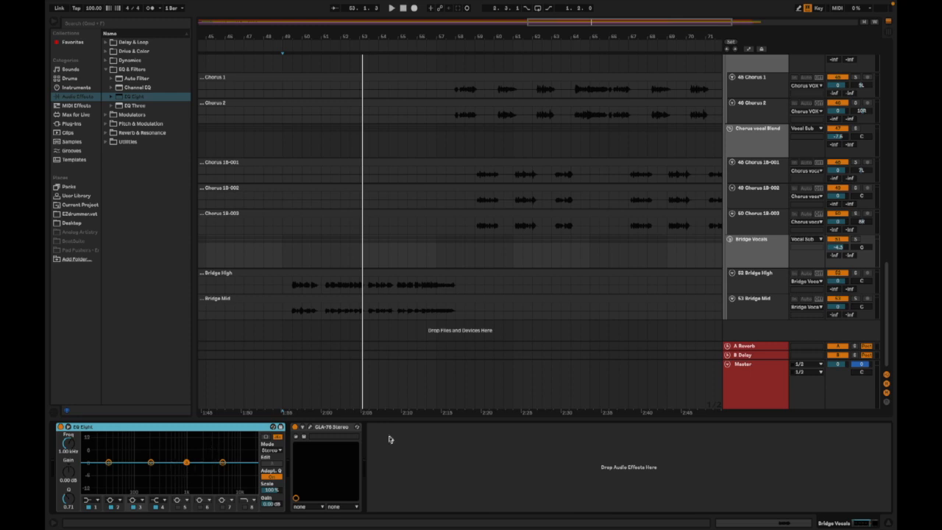
- Review the effect chains on the Vocal Sub, Chorus VOX 1, Chorus vocal Blend and Bridge Vocals groups
{"action": "left_click", "coordinate": [763, 250]}
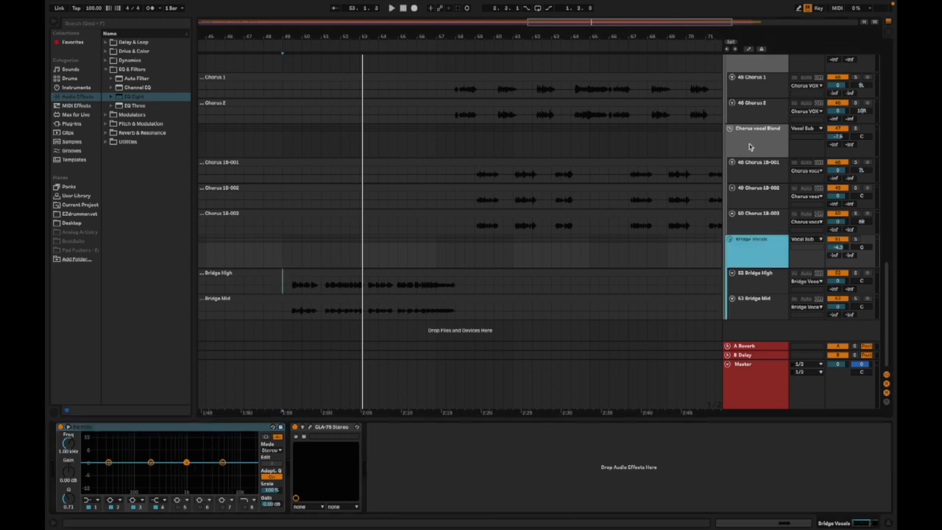
{"action": "left_click", "coordinate": [750, 147]}
{"action": "scroll", "coordinate": [752, 216], "scroll_direction": "up", "scroll_amount": 2}
{"action": "left_click", "coordinate": [751, 101]}
{"action": "scroll", "coordinate": [751, 173], "scroll_direction": "up", "scroll_amount": 3}
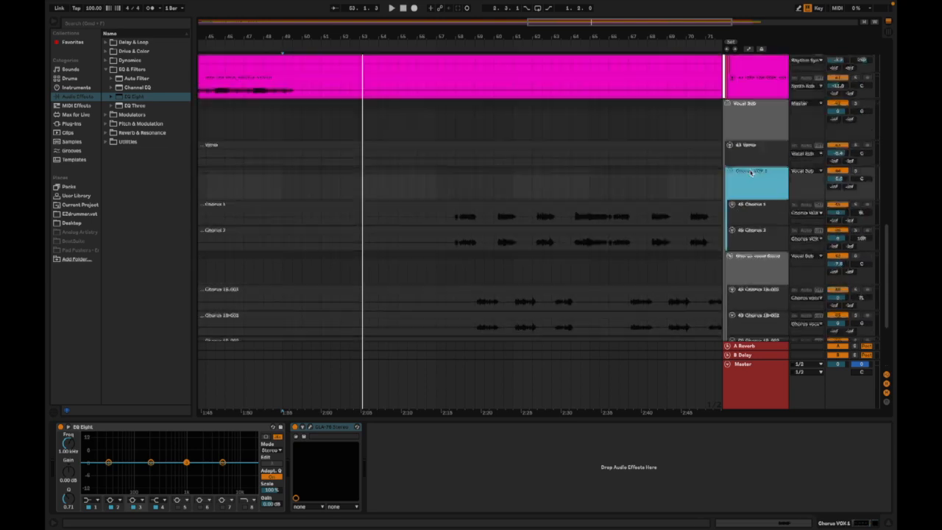
{"action": "left_click", "coordinate": [748, 125]}
{"action": "left_click", "coordinate": [754, 191]}
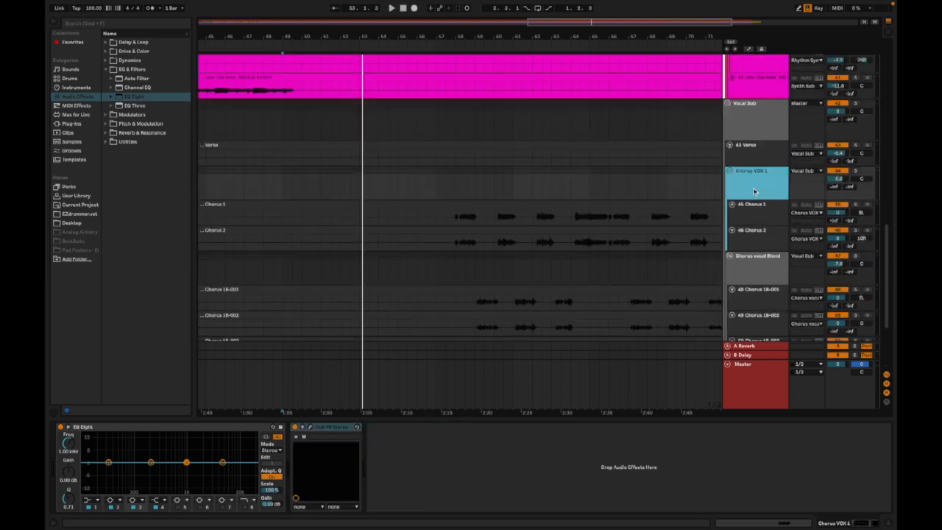
{"action": "left_click", "coordinate": [754, 274]}
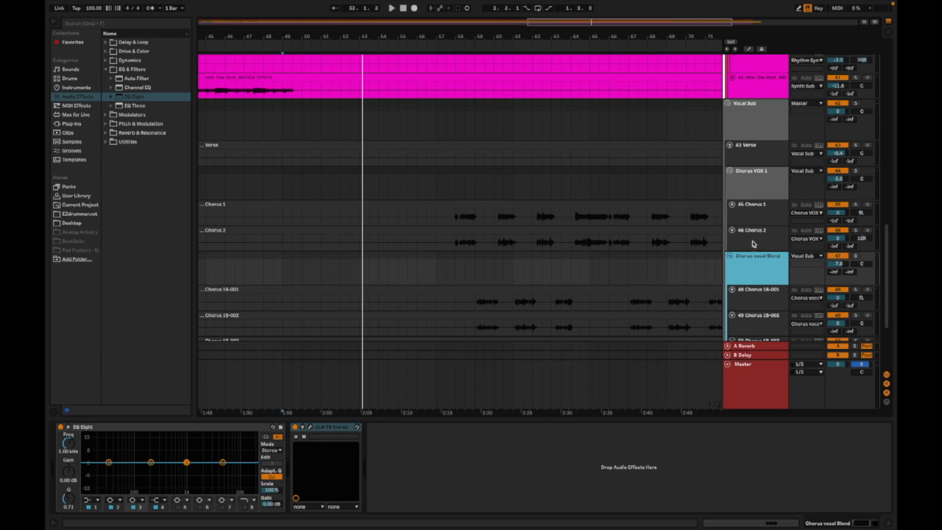
{"action": "scroll", "coordinate": [754, 243], "scroll_direction": "up", "scroll_amount": 3}
{"action": "scroll", "coordinate": [754, 243], "scroll_direction": "down", "scroll_amount": 6}
{"action": "left_click", "coordinate": [758, 272]}
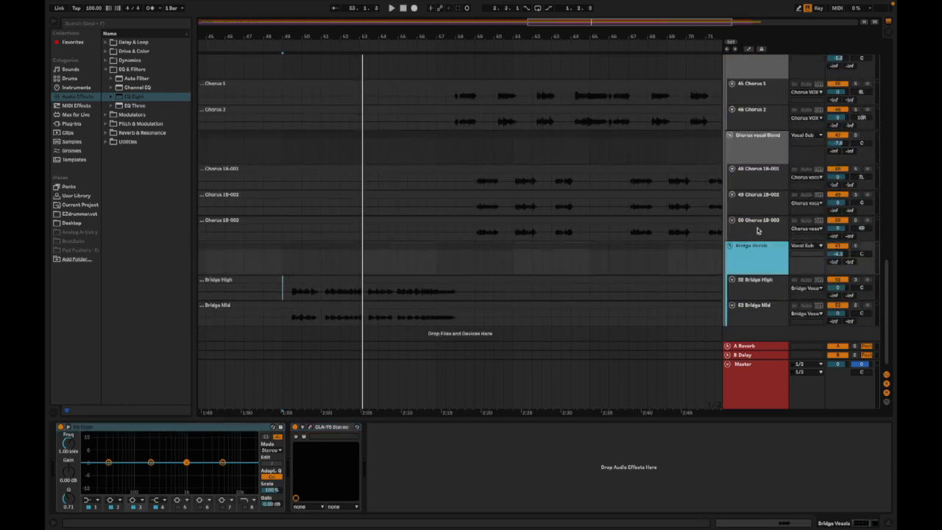
{"action": "scroll", "coordinate": [758, 229], "scroll_direction": "down", "scroll_amount": 1}
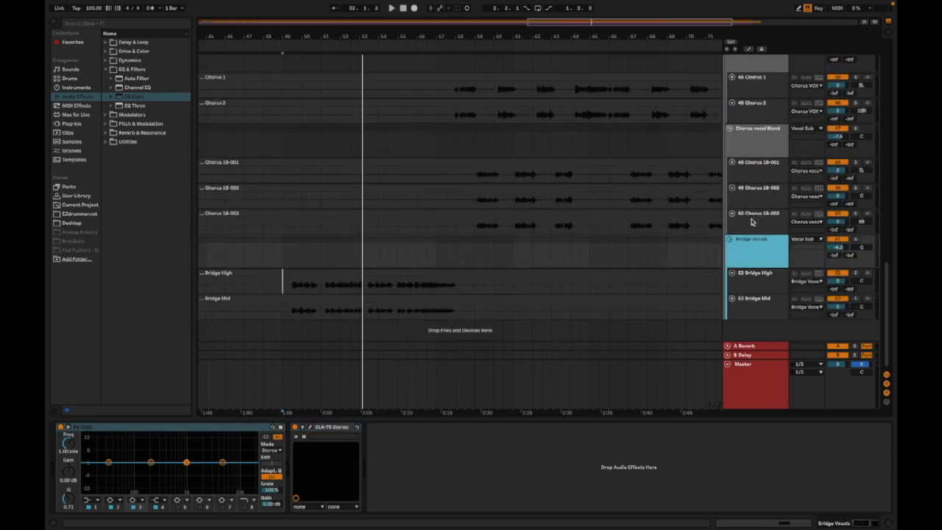